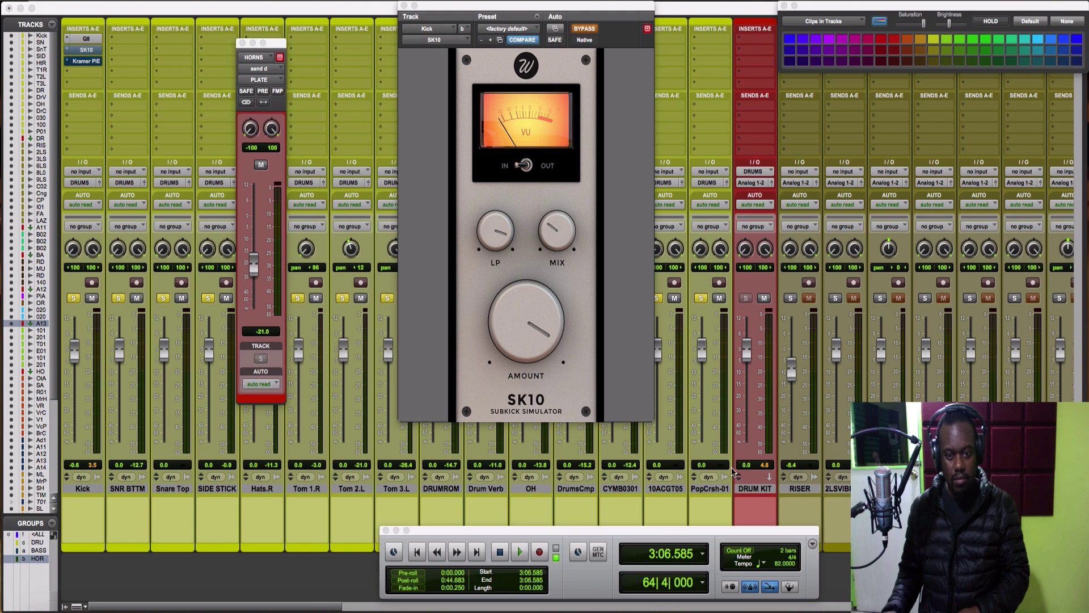
Play back the soloed drum tracks from 3:06.585 with the kick's SK10 plug-in bypassed
left_click(732, 472)
key("space")
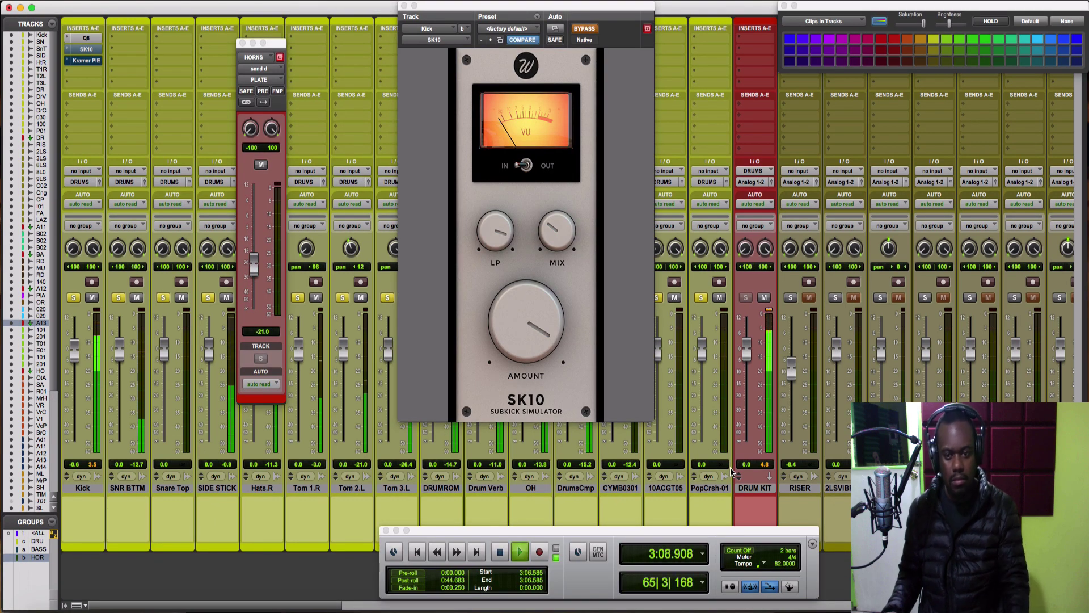
key("Return")
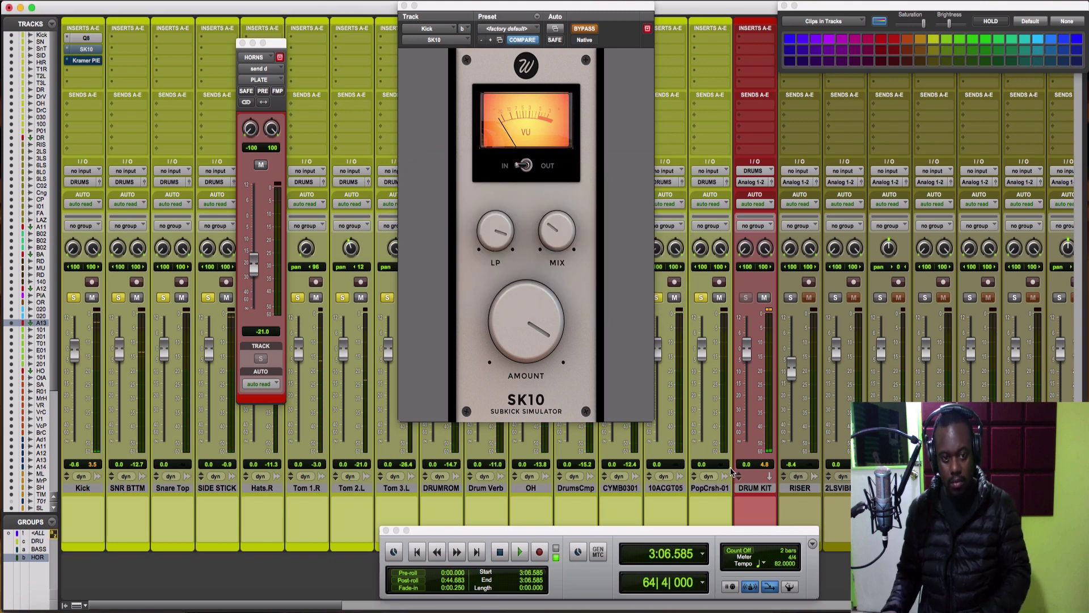
key("space")
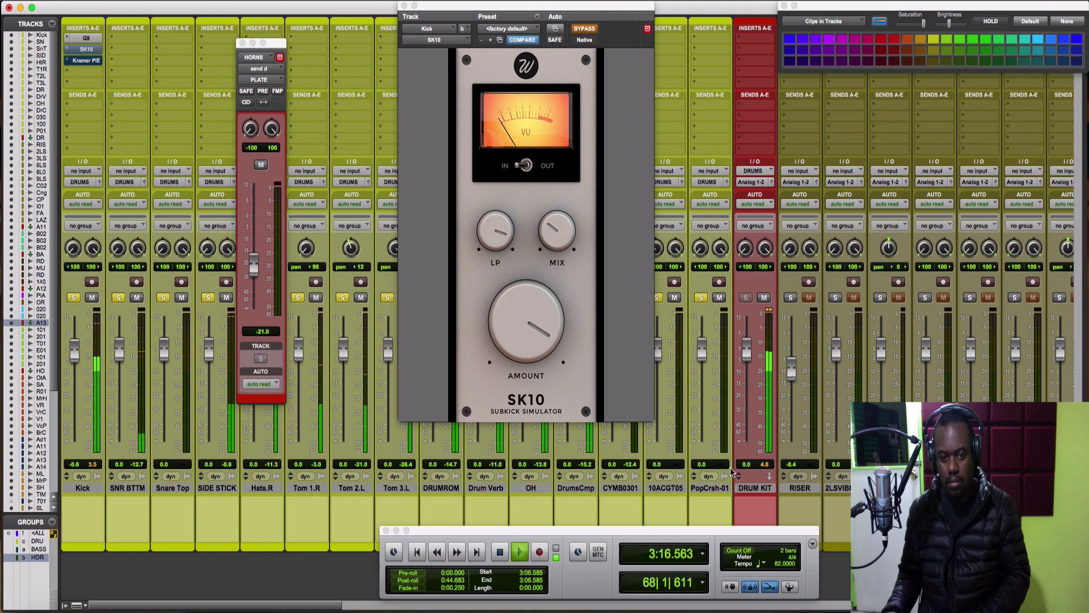
key("space")
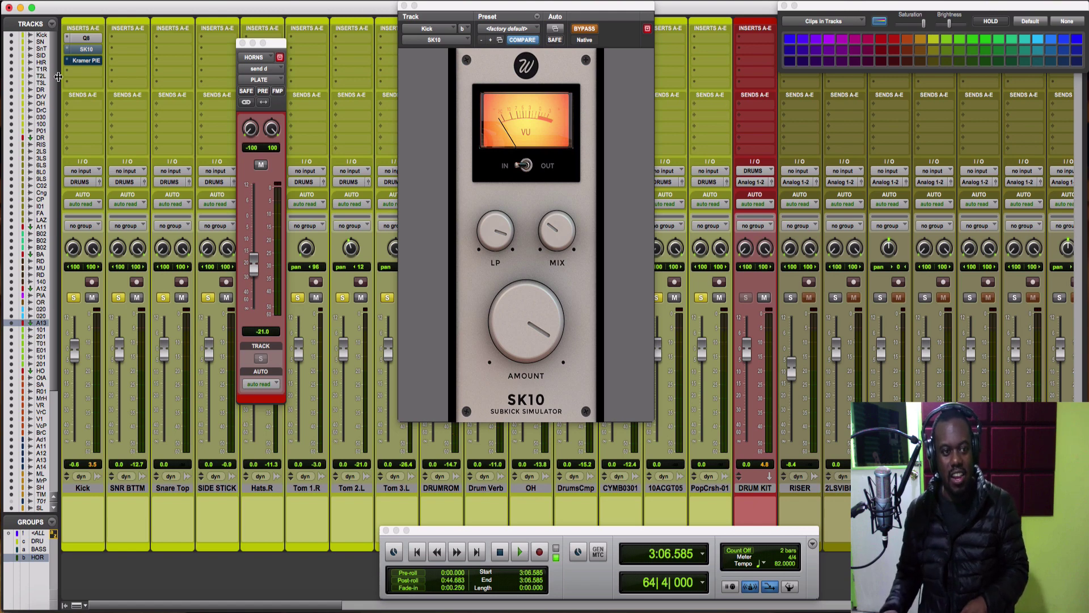
Open the Kick track's Q10 equalizer and adjust band 4 to -3.3 dB at 144 Hz
left_click(83, 37)
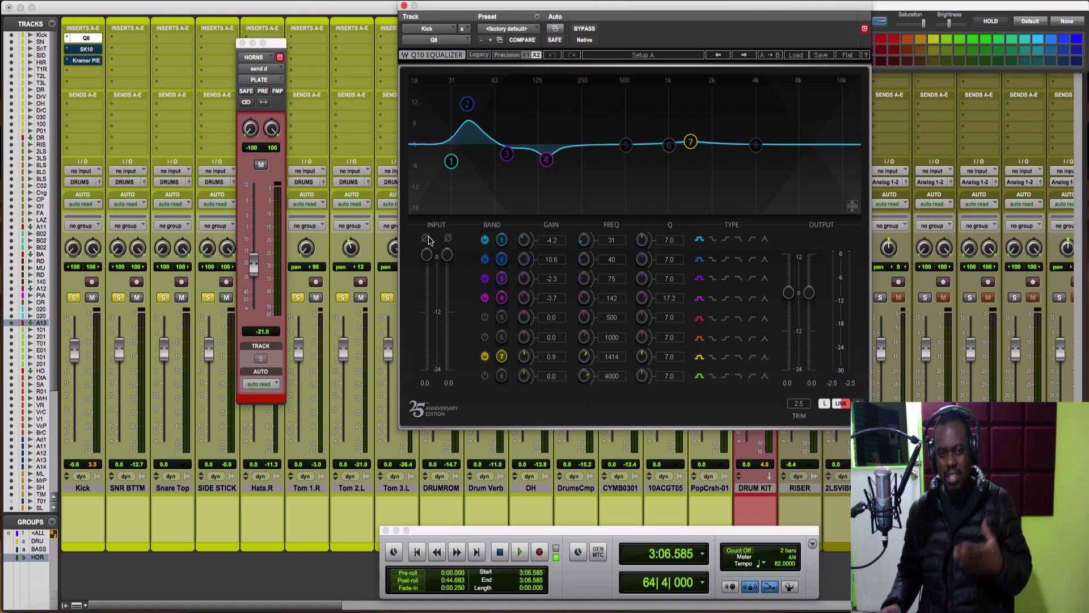
left_click(547, 161)
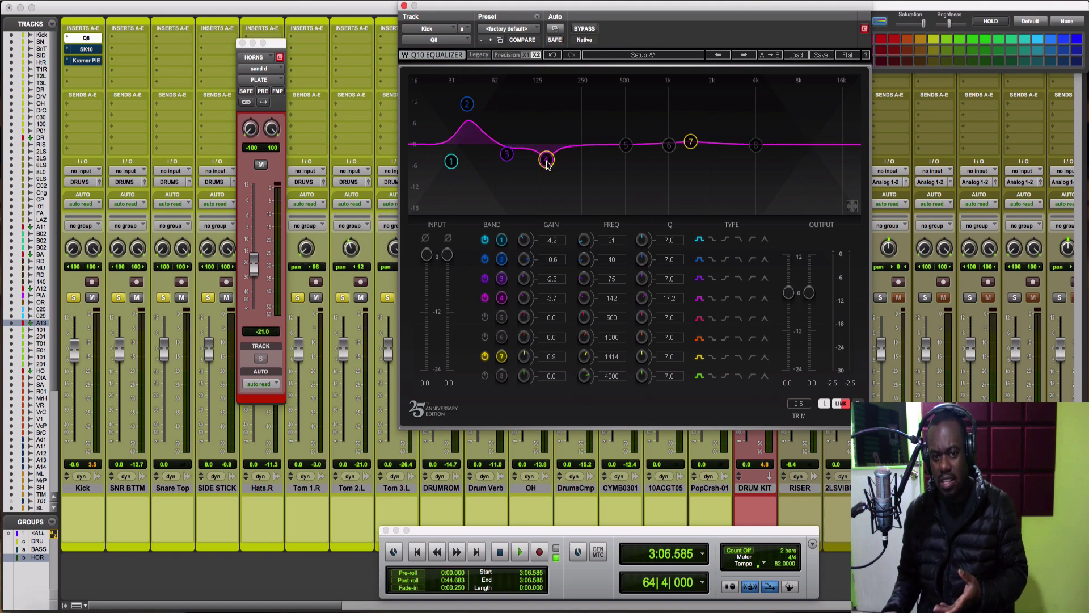
left_click_drag(547, 162, 547, 162)
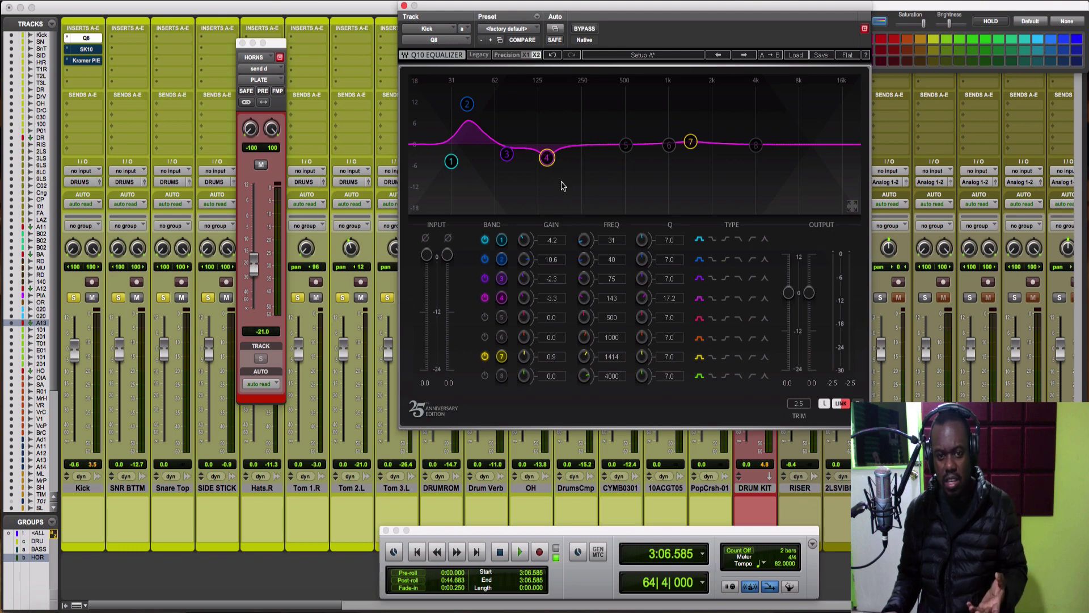
left_click_drag(548, 161, 549, 161)
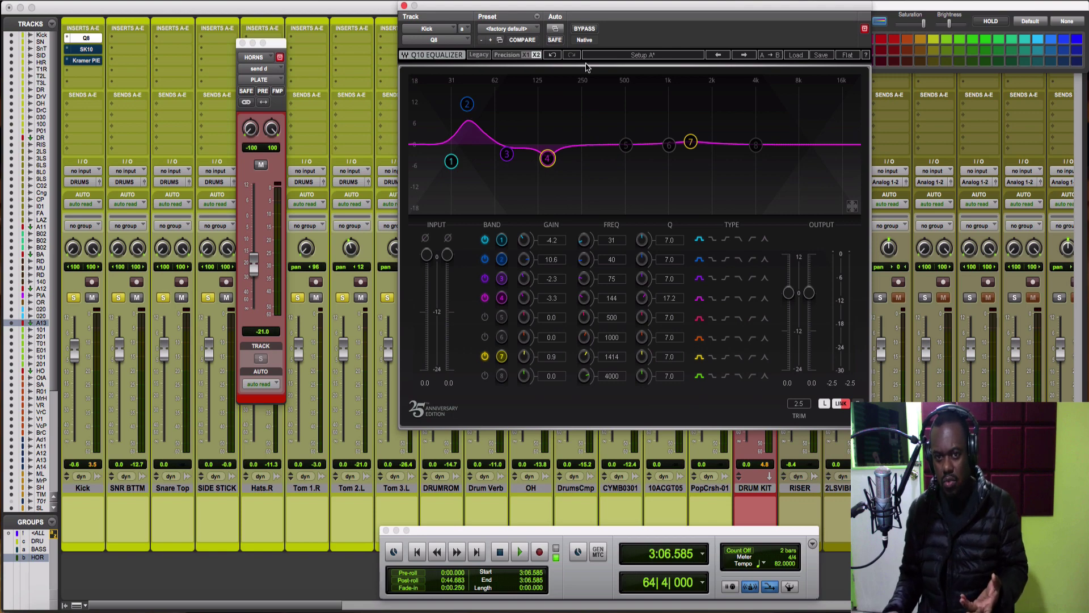
Switch the kick equalizer to Setup B, boost band 2 to 12.4 dB at 65 Hz, and compare it with Setup A
left_click(643, 59)
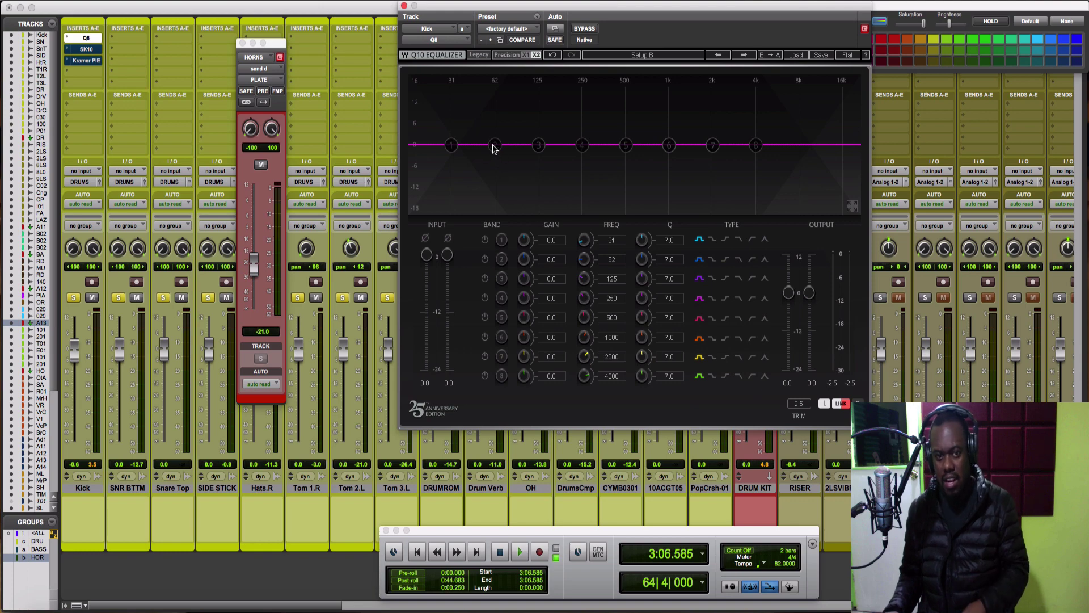
left_click_drag(494, 148, 497, 97)
left_click(647, 58)
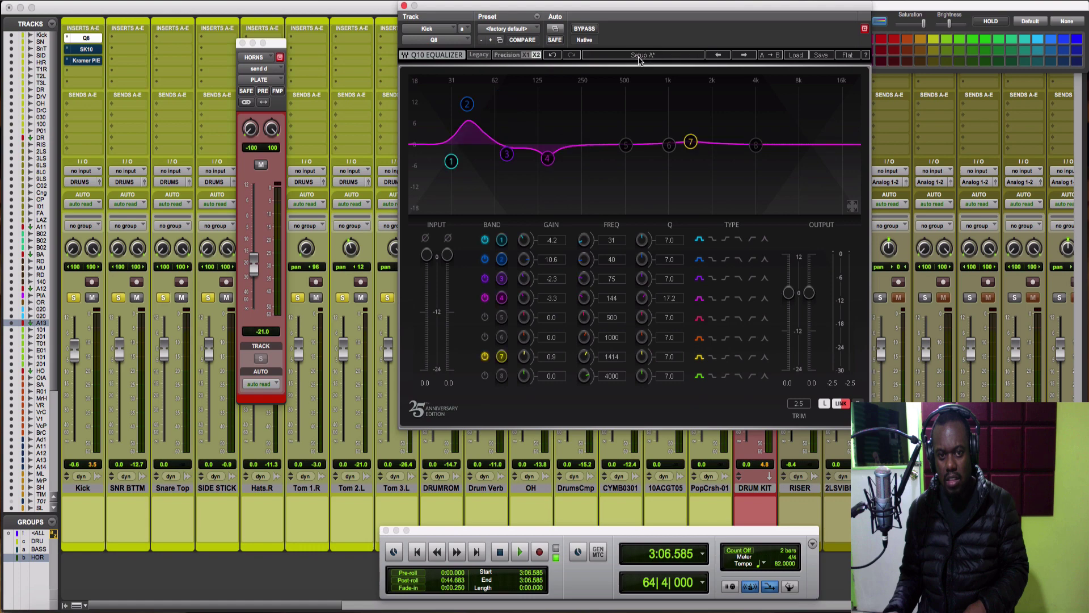
left_click(639, 57)
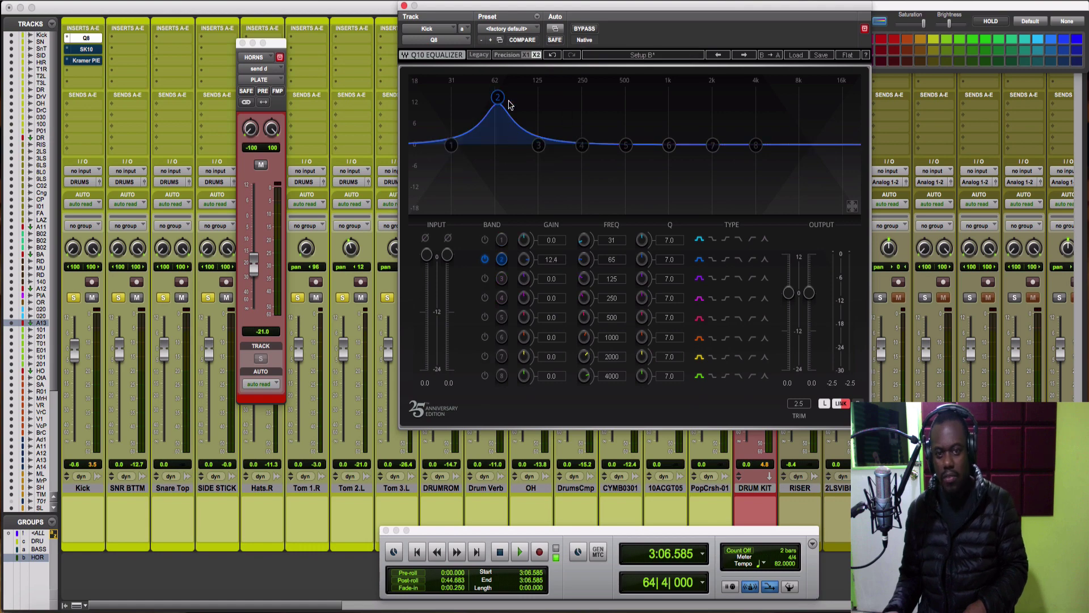
Flatten band 2 in Setup B to about -0.1 dB at 70 Hz and start drum playback
left_click_drag(496, 98, 502, 146)
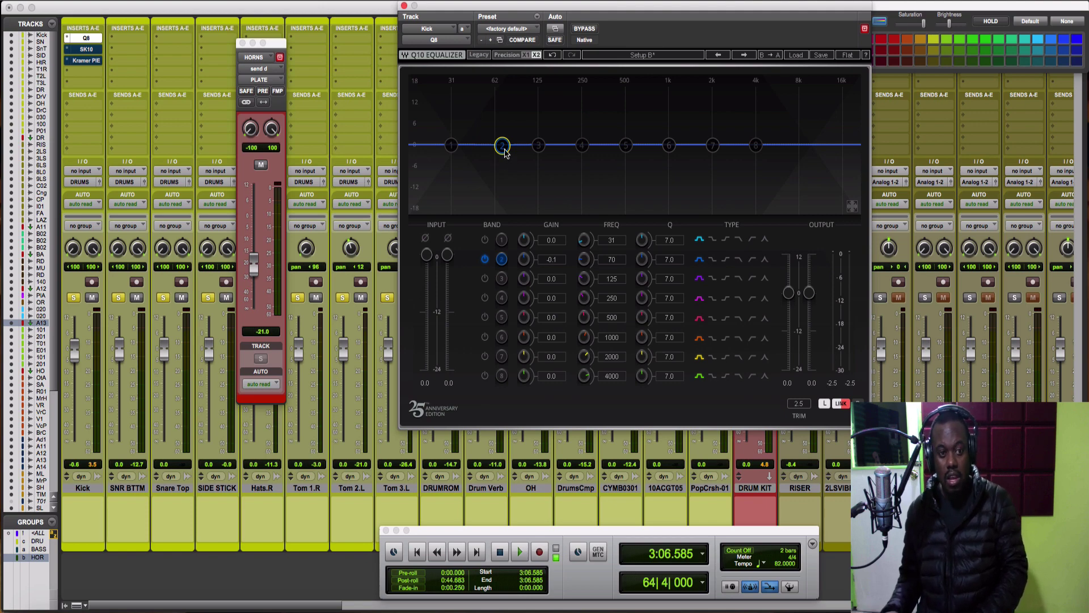
key("space")
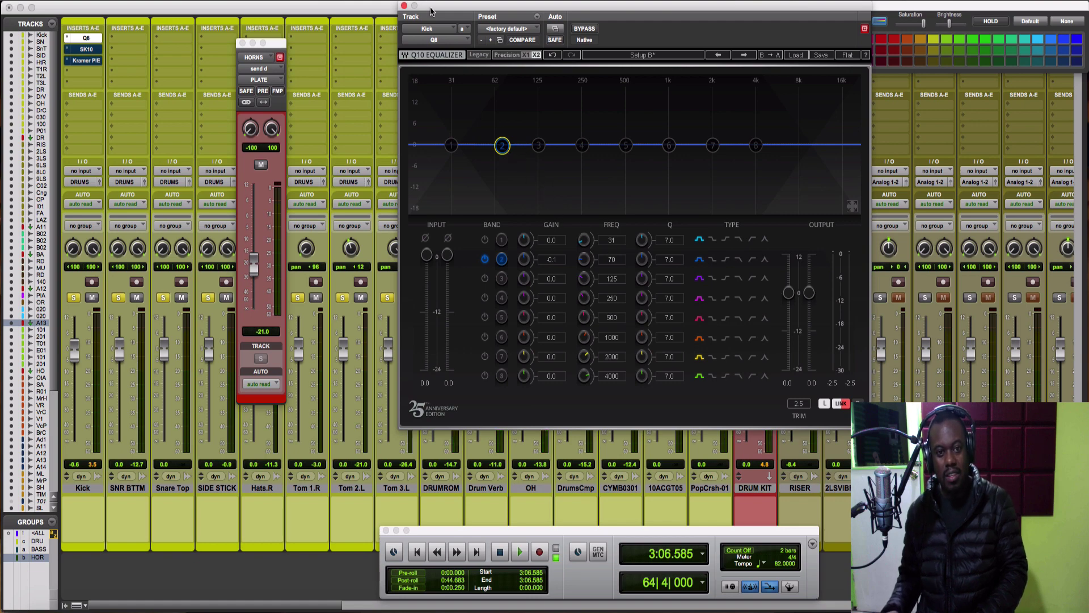
left_click_drag(431, 12, 430, 11)
key("space")
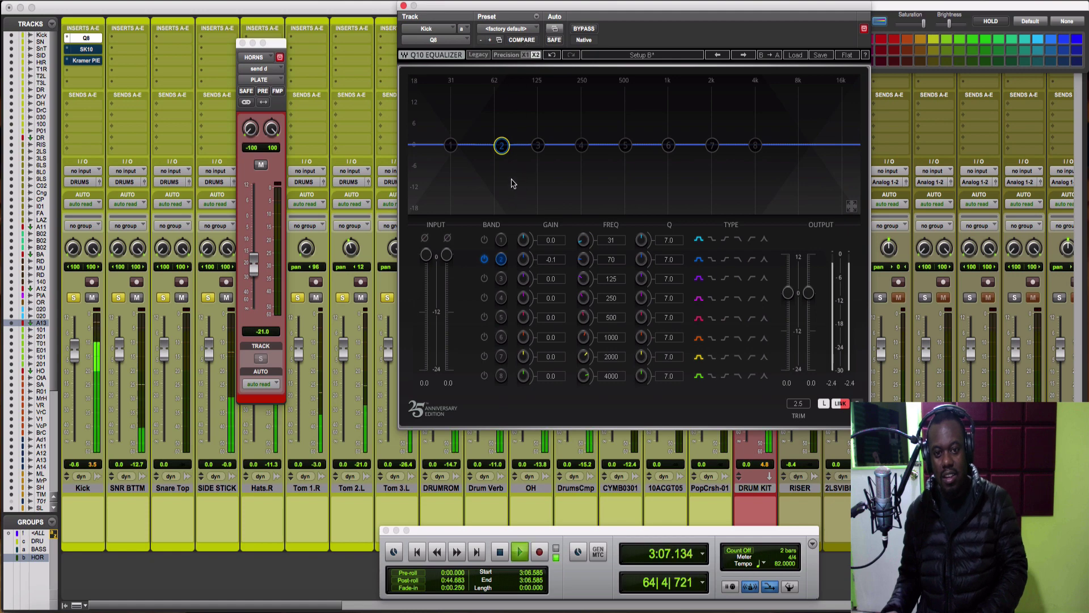
key("space")
key("space")
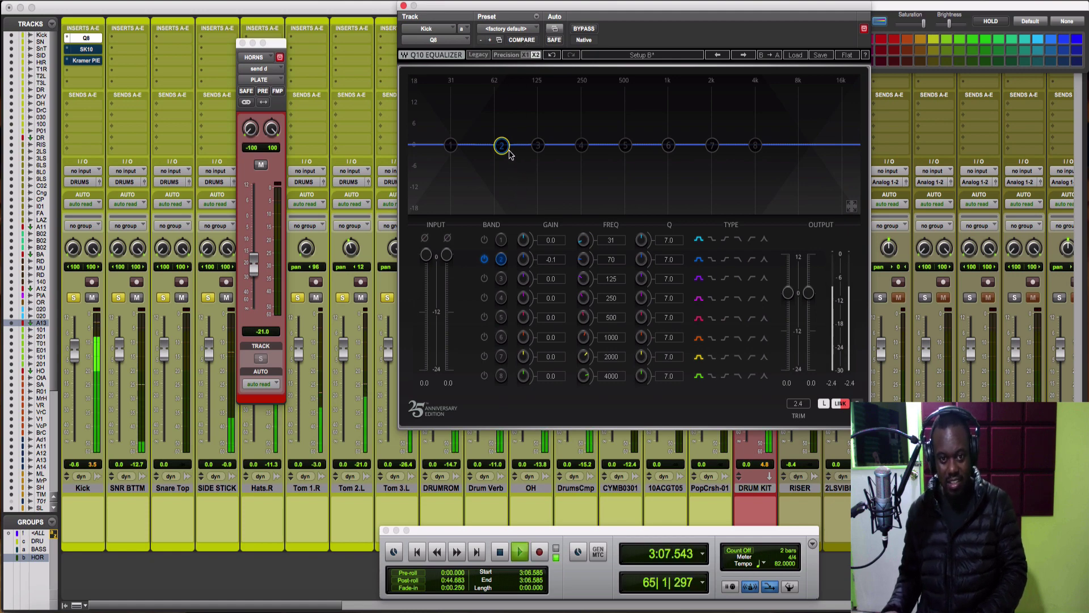
Sweep band 2 with a strong boost, settle it at 7.5 dB and 55 Hz, and cut band 1 to -2.2 dB at 31 Hz
left_click_drag(502, 146, 486, 76)
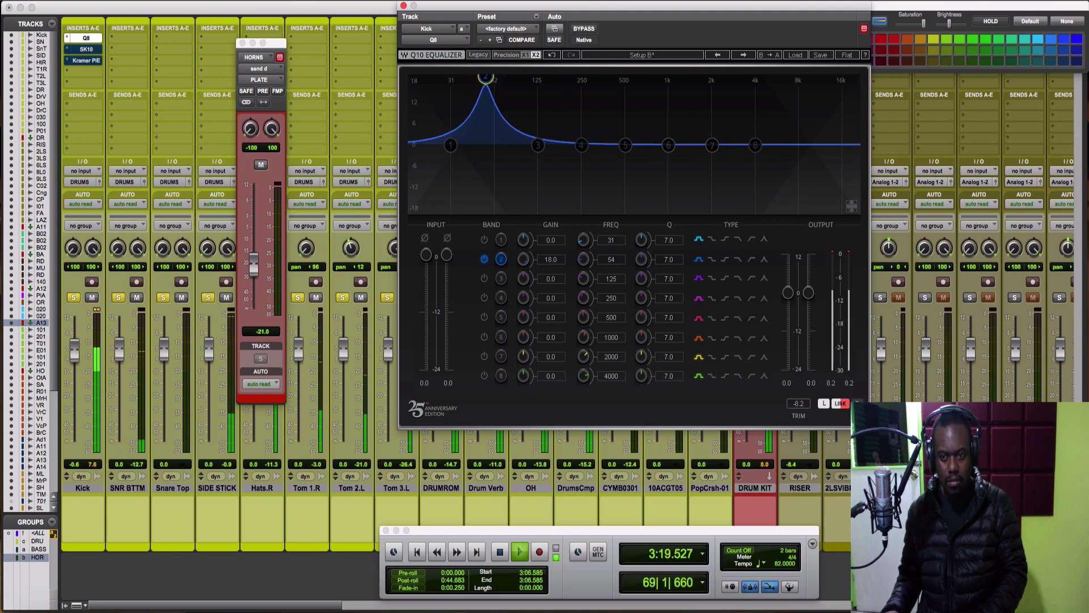
left_click_drag(486, 76, 486, 78)
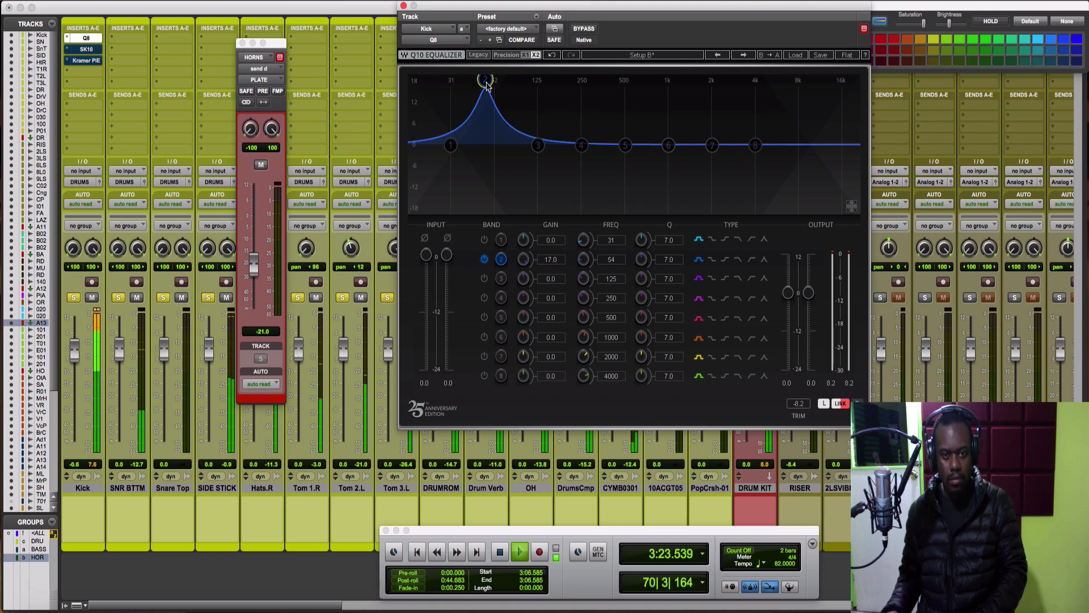
left_click_drag(486, 82, 451, 154)
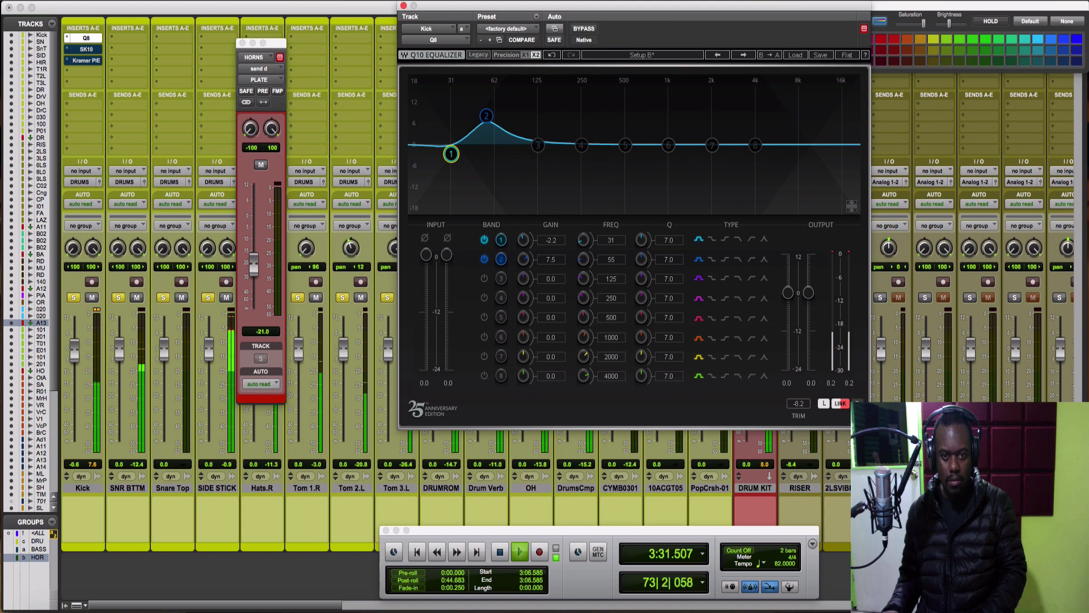
Sweep band 3 for the unwanted frequency, then cut it to -6.5 dB at 120 Hz with a Q of 17.0
left_click_drag(538, 145, 579, 76)
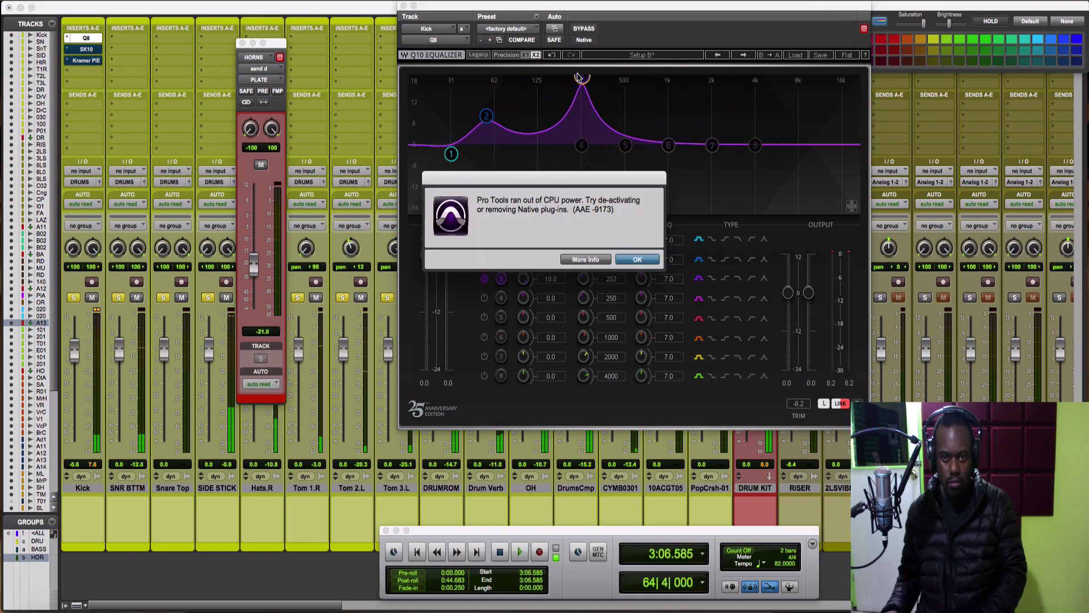
key("Return")
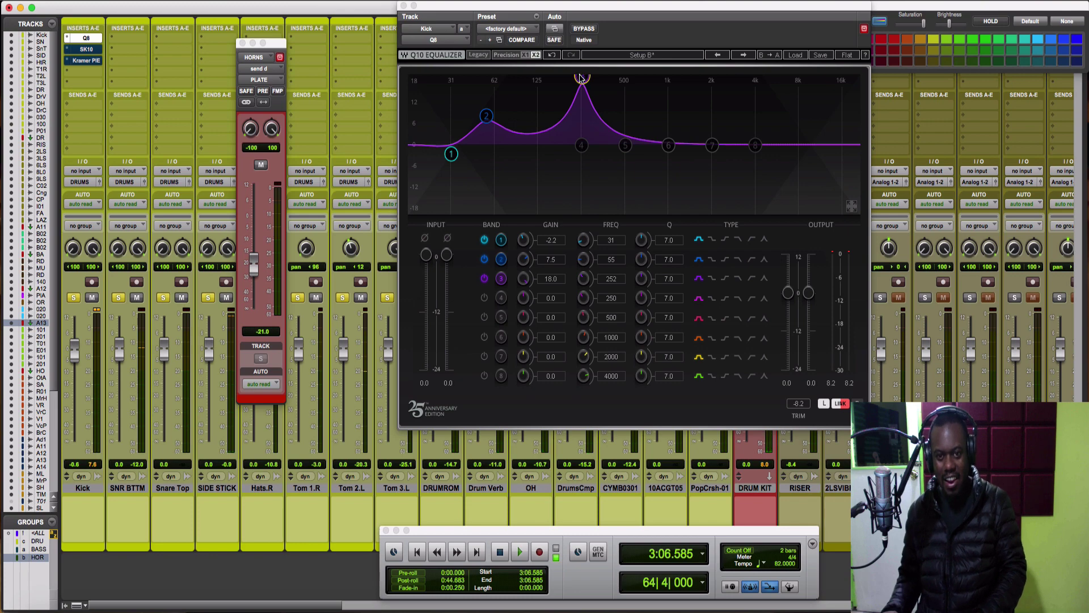
key("space")
left_click_drag(581, 78, 535, 170)
key("Return")
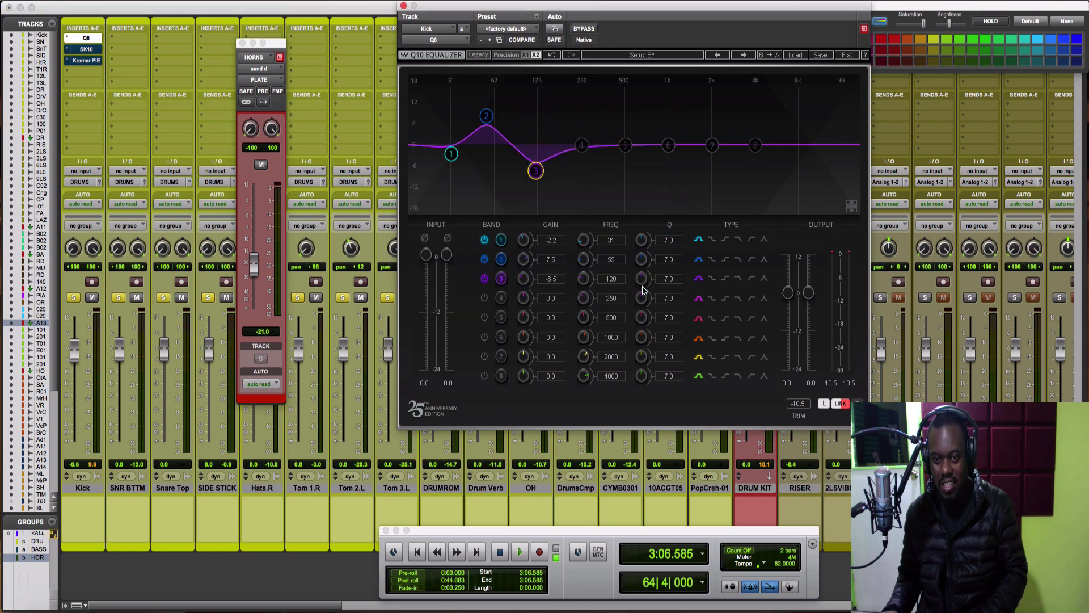
left_click_drag(641, 278, 641, 271)
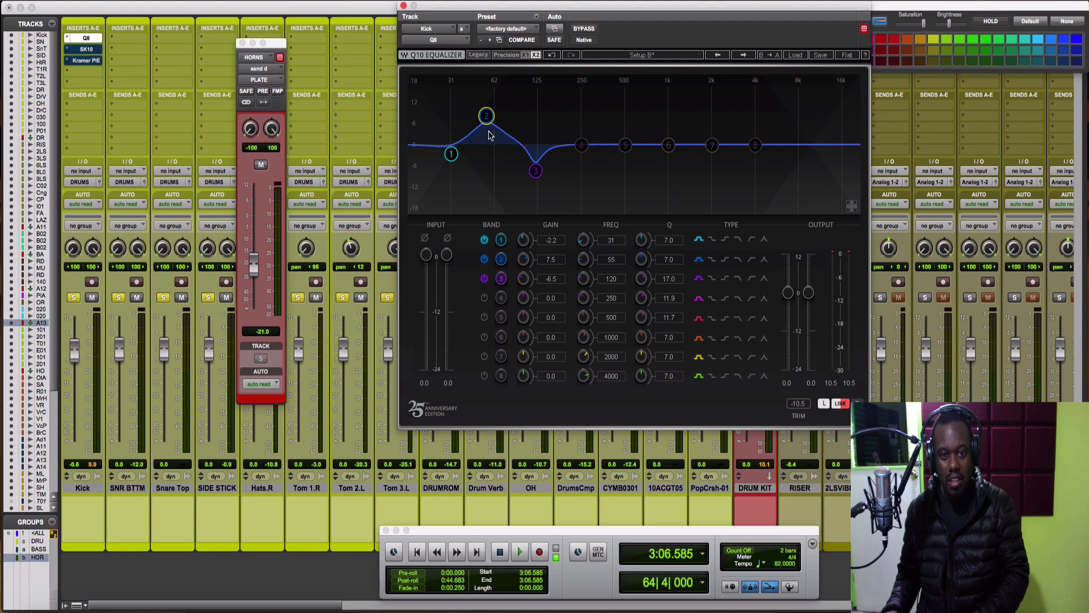
Audition the equalized kick with the drums and fine-tune band 2 to 6.9 dB at 55 Hz
key("space")
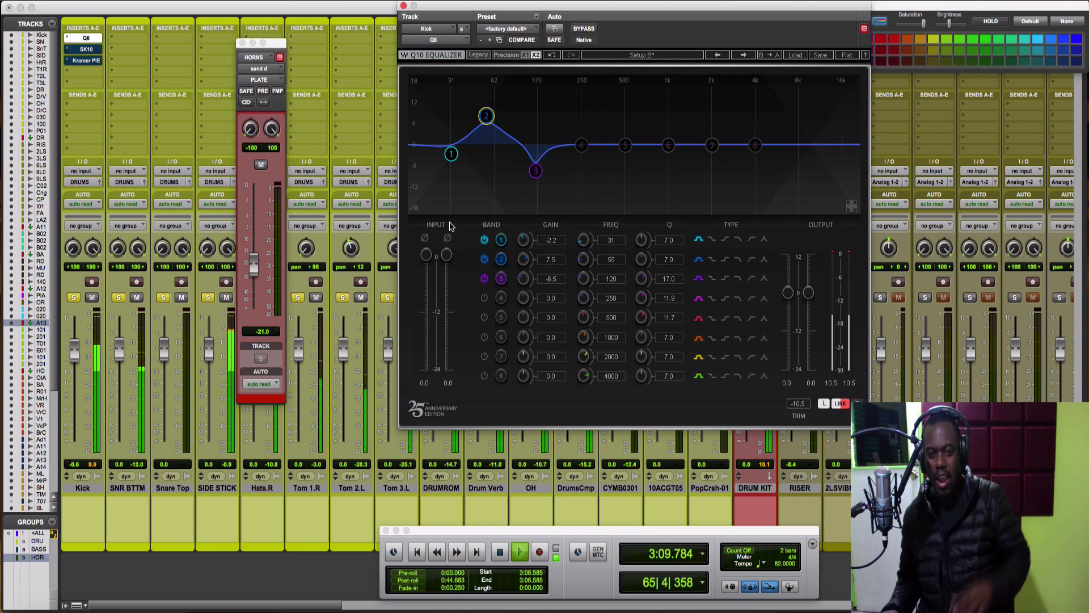
key("space")
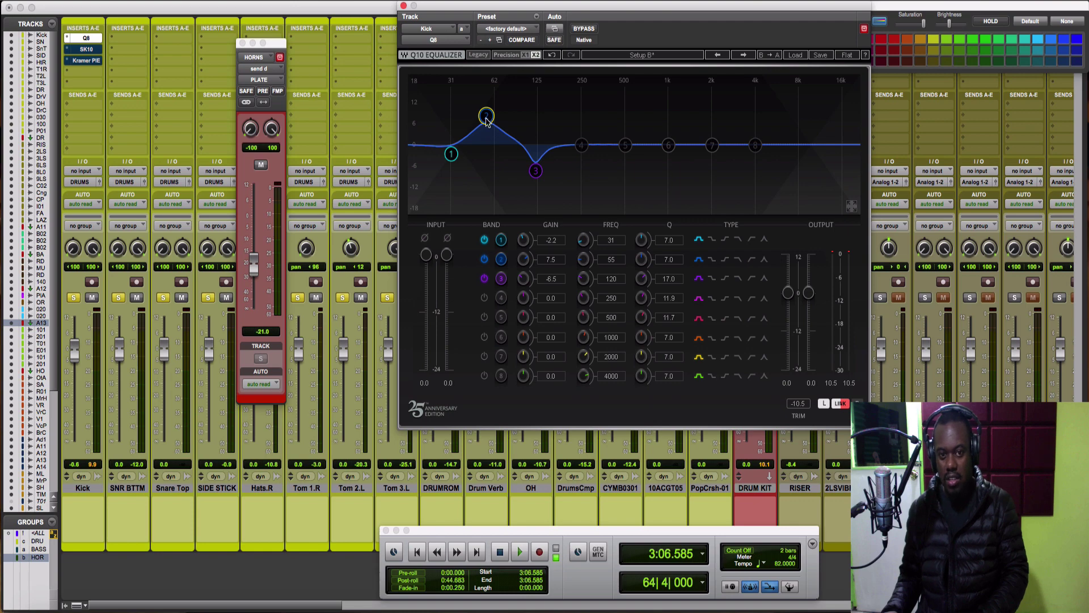
key("space")
left_click_drag(486, 121, 485, 79)
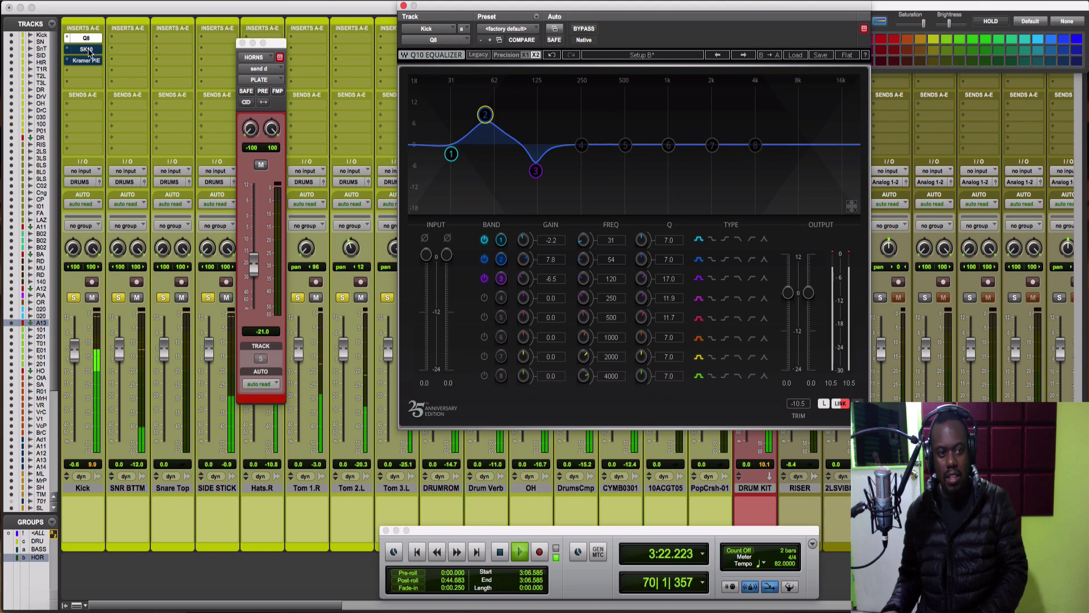
key("space")
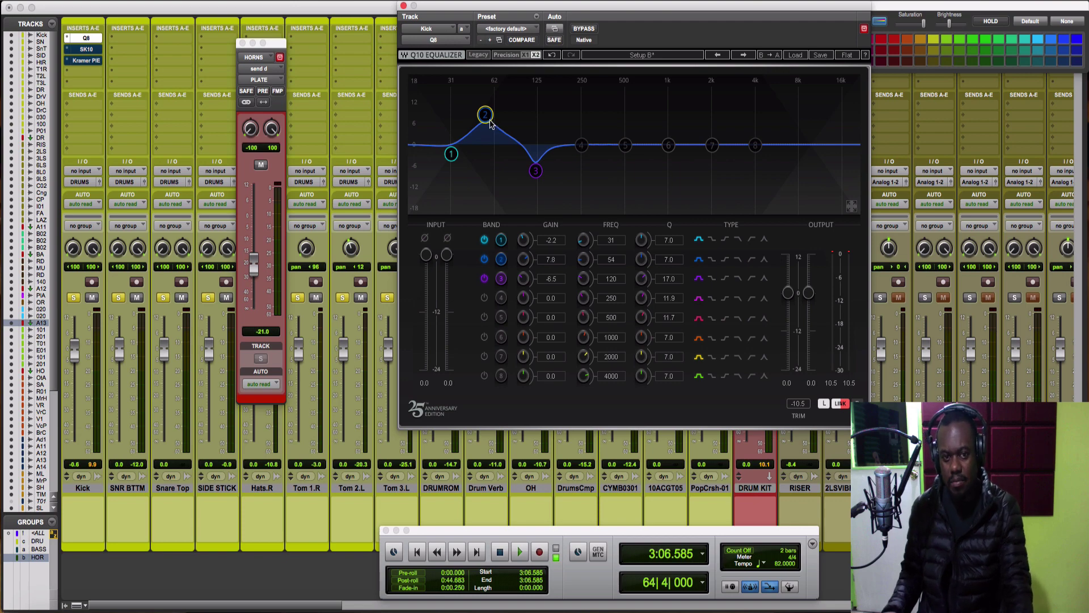
mouse_move(491, 124)
left_mouse_down()
mouse_move(475, 77)
mouse_move(492, 77)
mouse_move(487, 118)
left_mouse_up()
key("space")
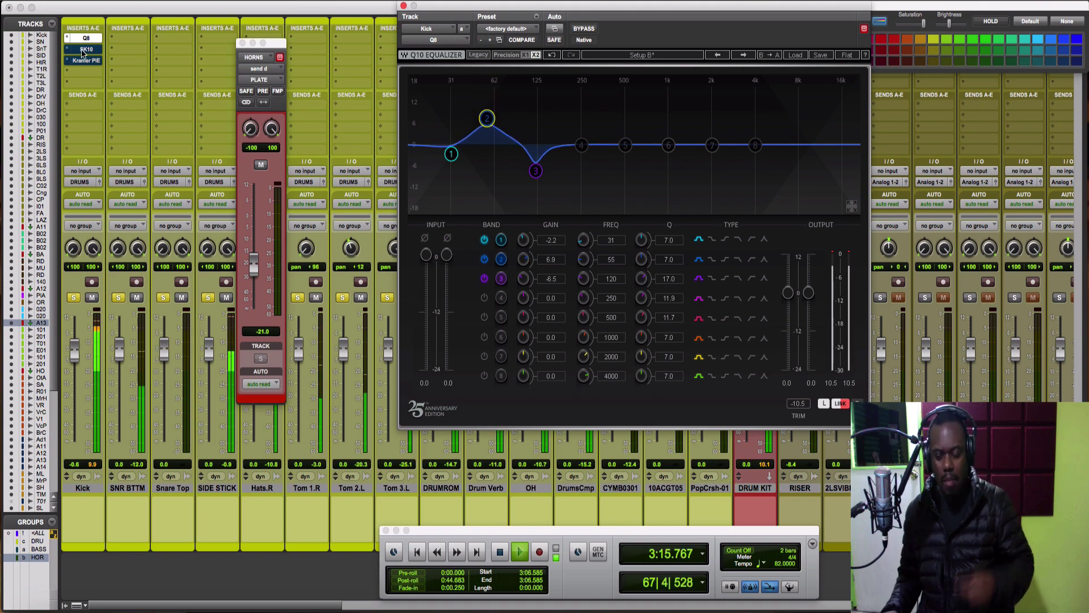
key("space")
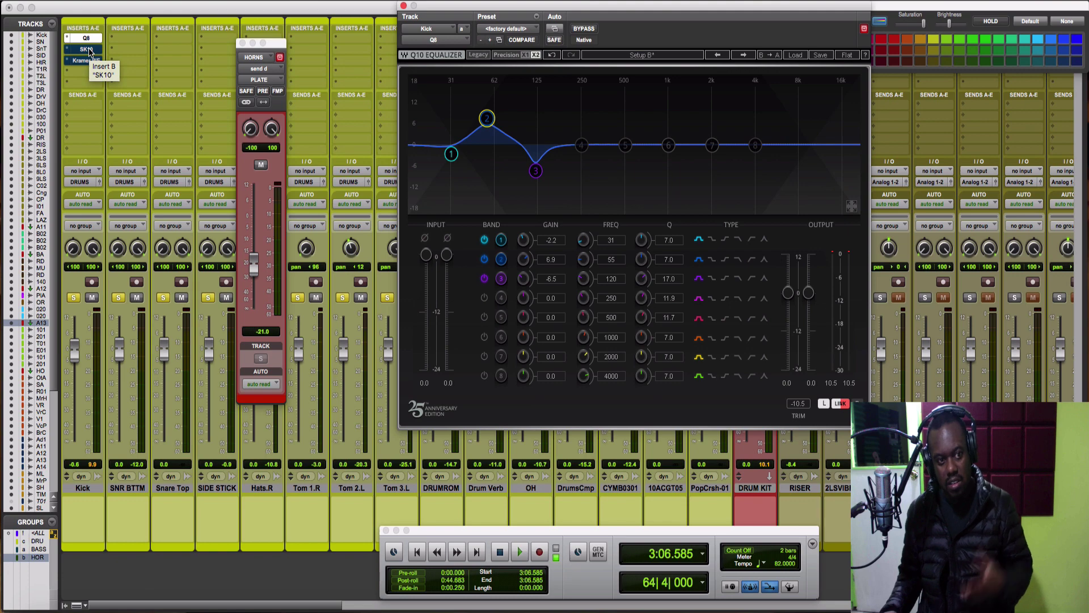
Open the Kick track's SK10 subkick simulator, compare it bypassed and active during playback, and leave it active
left_click(89, 51)
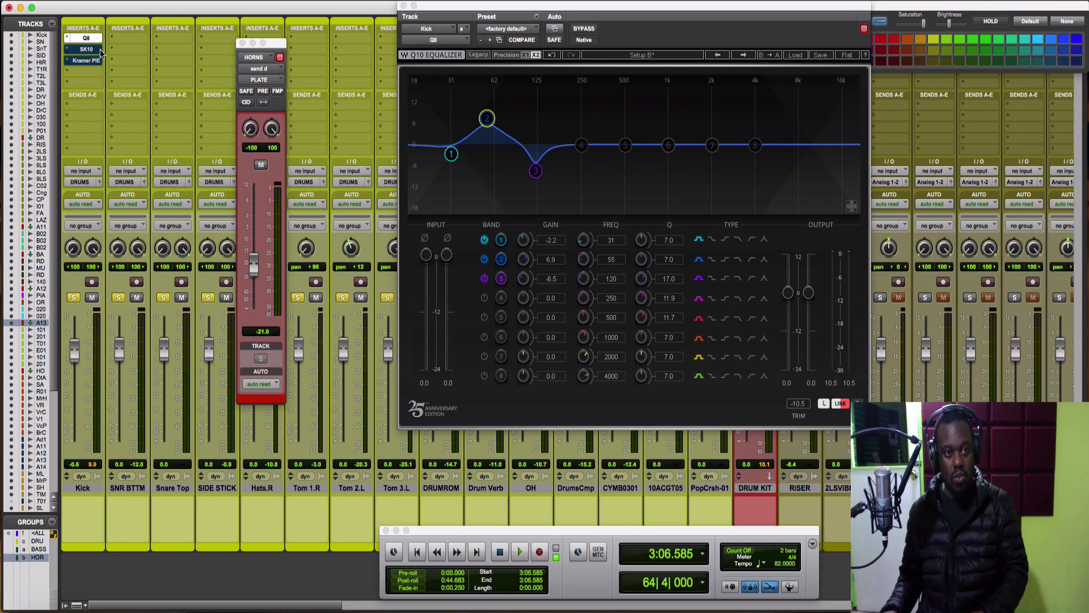
left_click(584, 31)
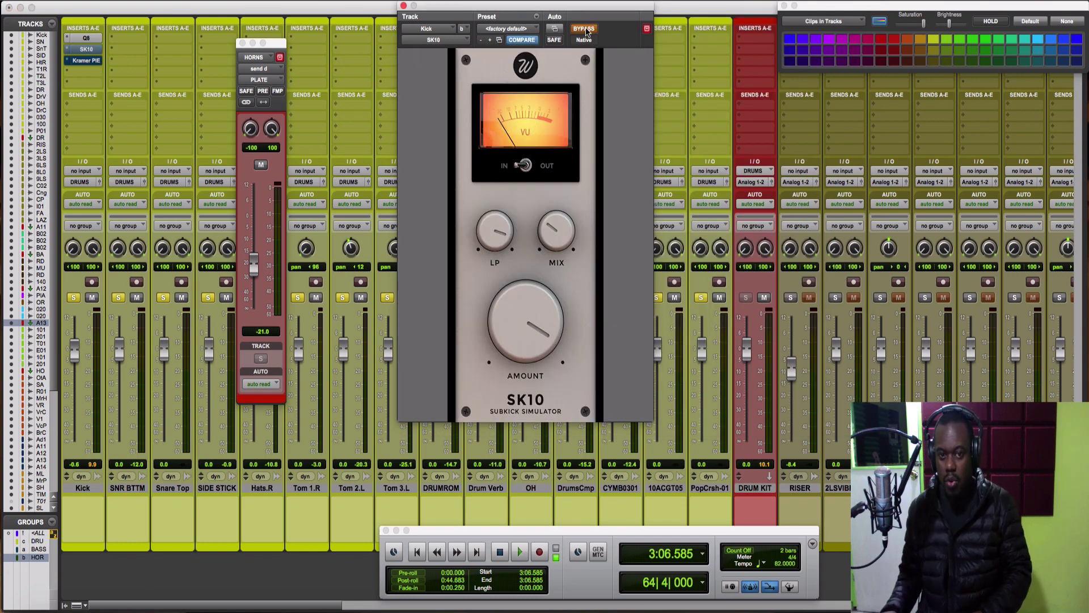
key("space")
left_click(584, 30)
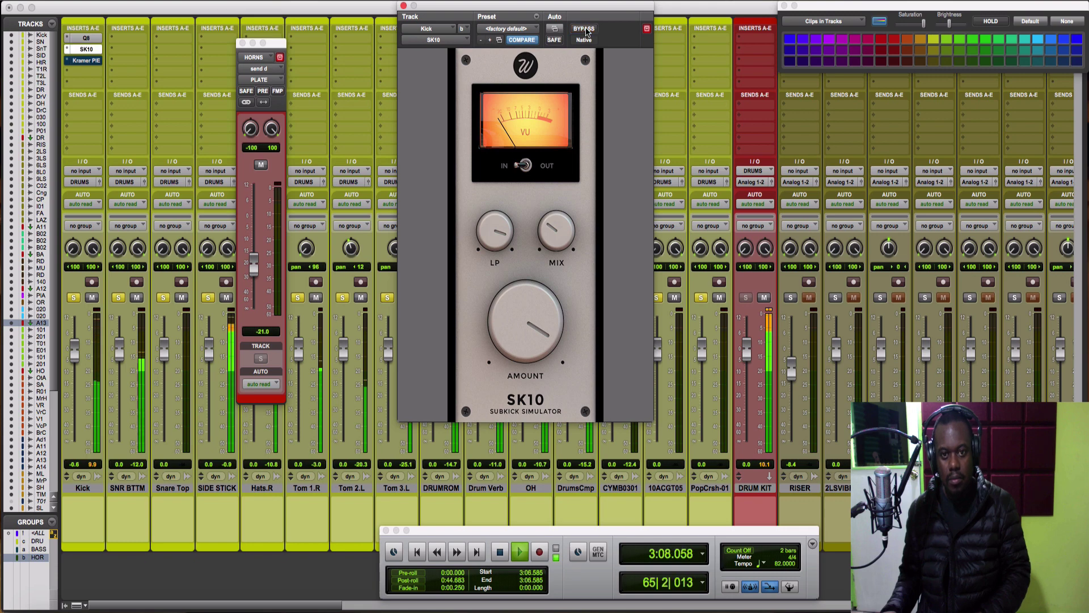
left_click(584, 30)
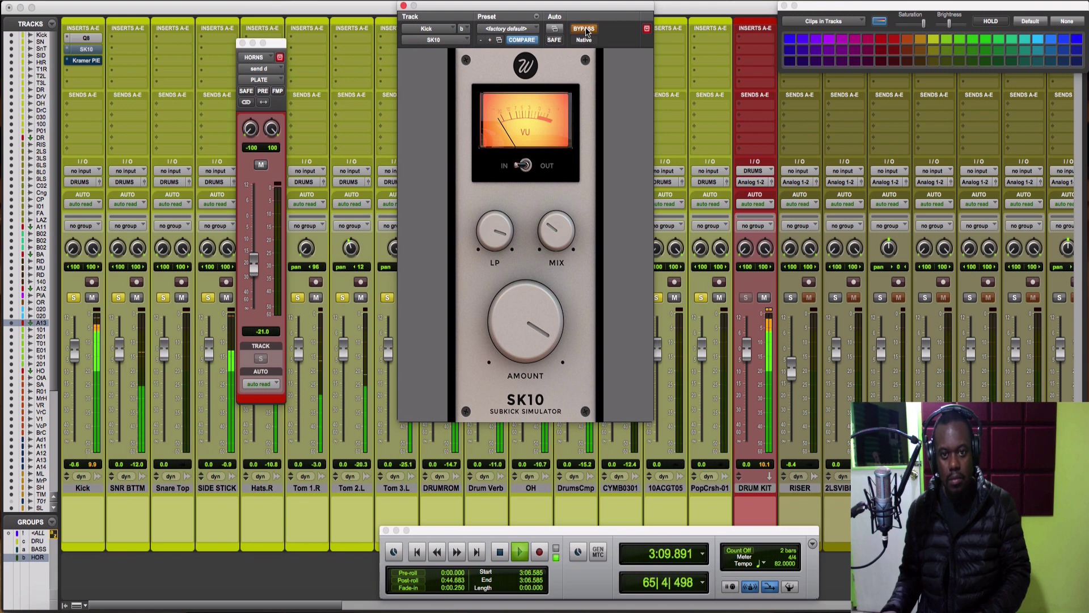
left_click(585, 30)
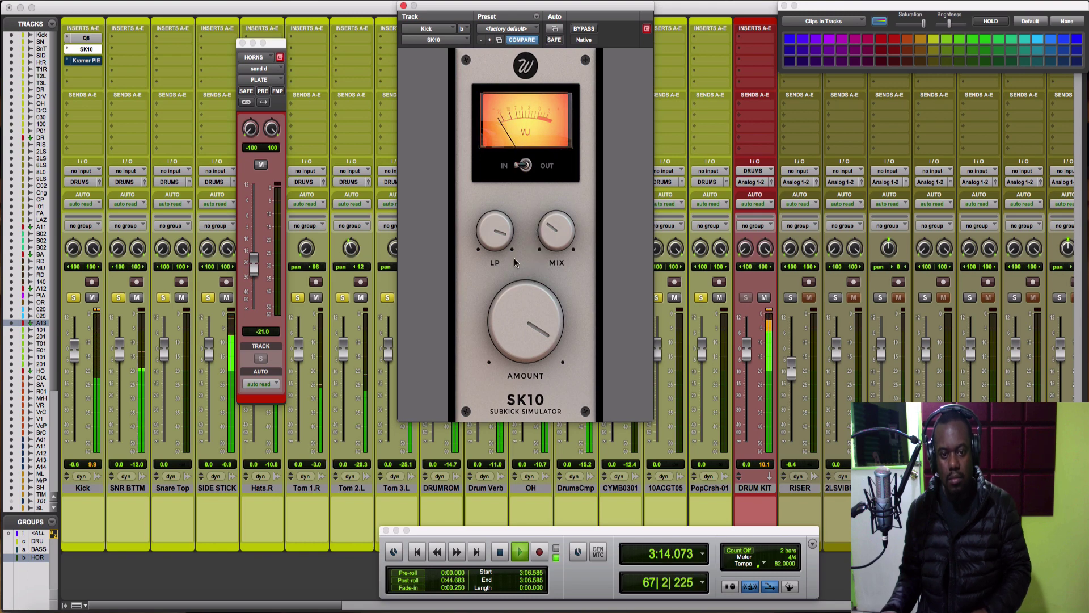
Adjust the SK10's low-pass and amount controls during playback and raise its mix slightly past the middle
mouse_move(501, 223)
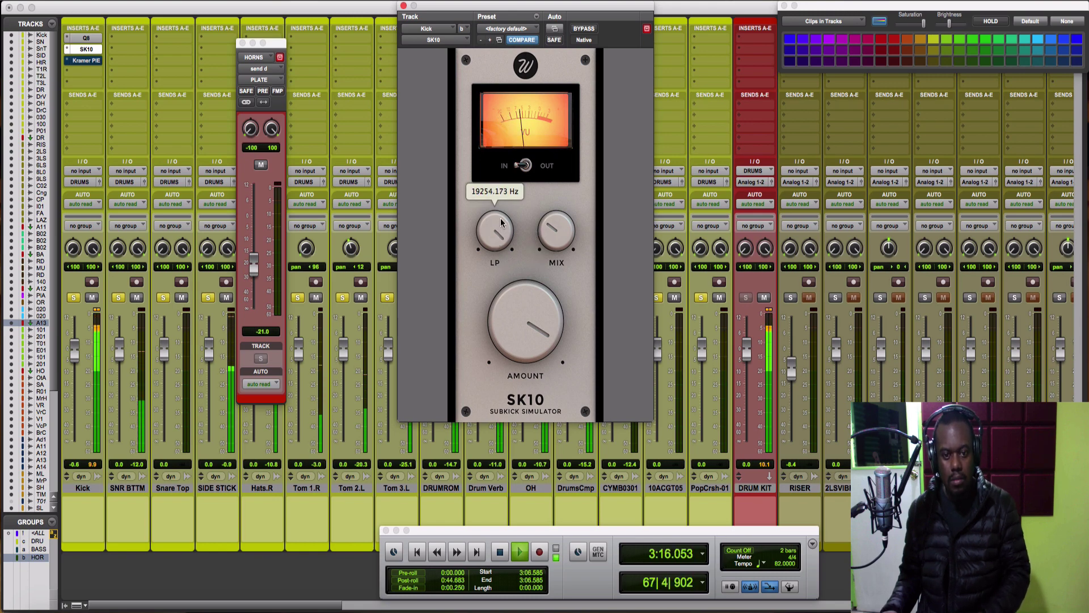
left_click_drag(501, 223, 501, 244)
left_click_drag(540, 343, 539, 367)
left_click_drag(555, 213, 549, 118)
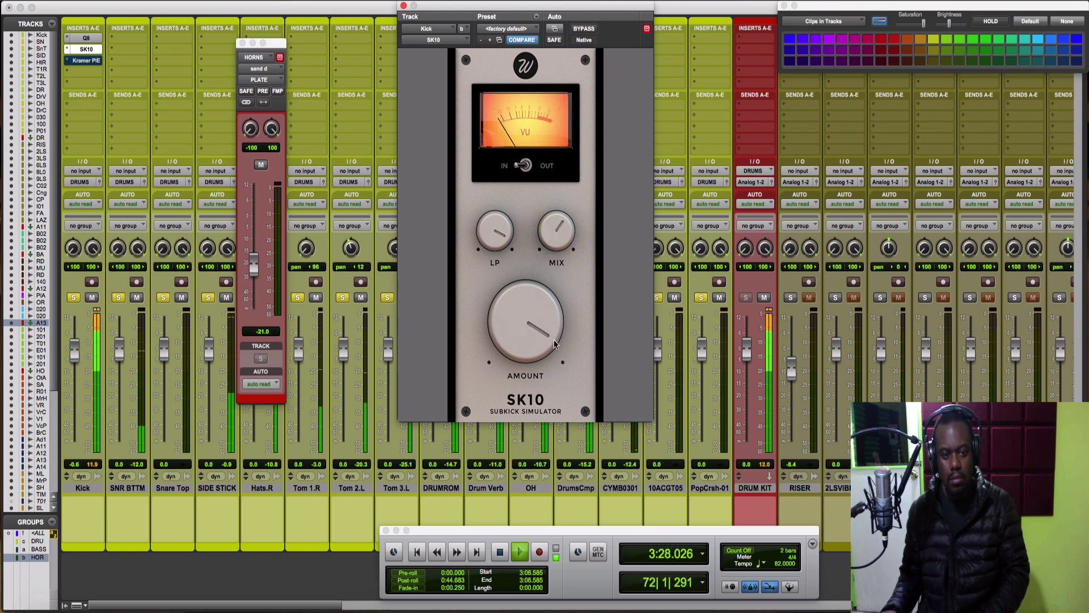
Lower the SK10's mix below the middle during playback and compare the kick with the simulator bypassed and active, leaving it active
key("space")
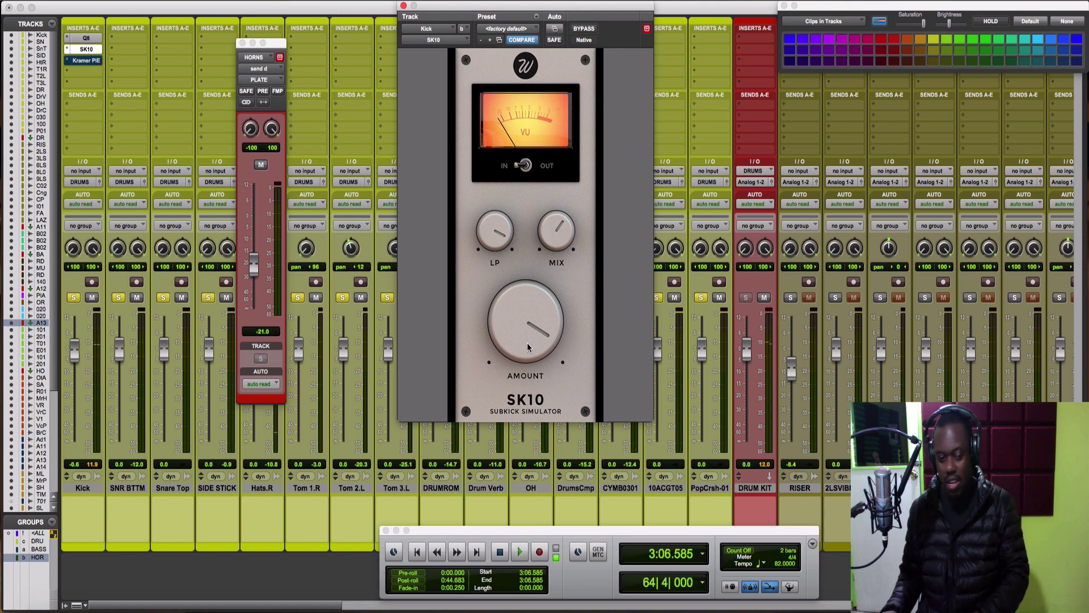
key("space")
mouse_move(548, 232)
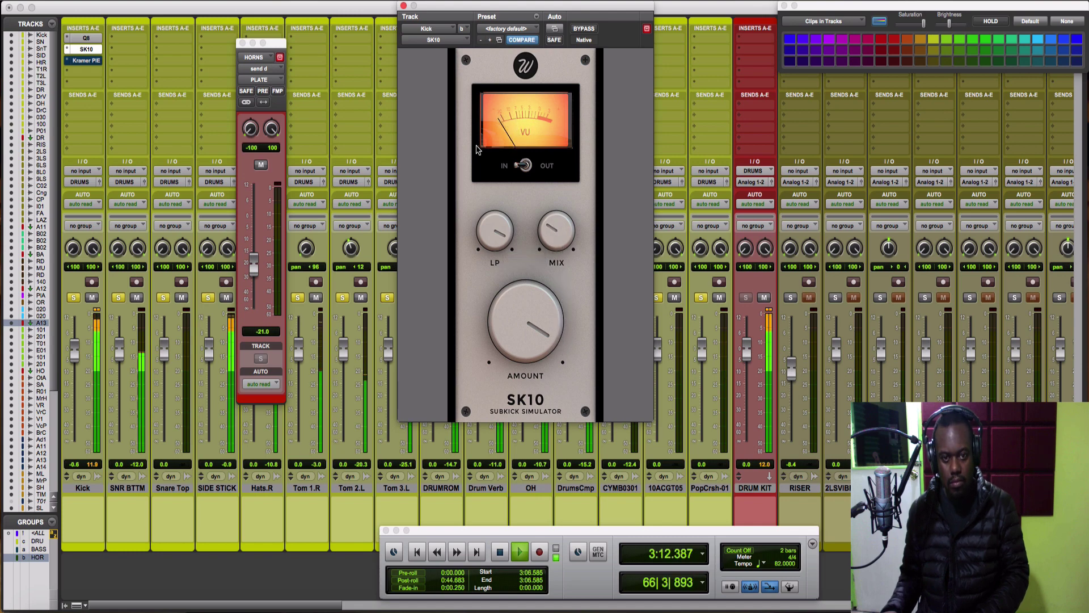
left_click(579, 30)
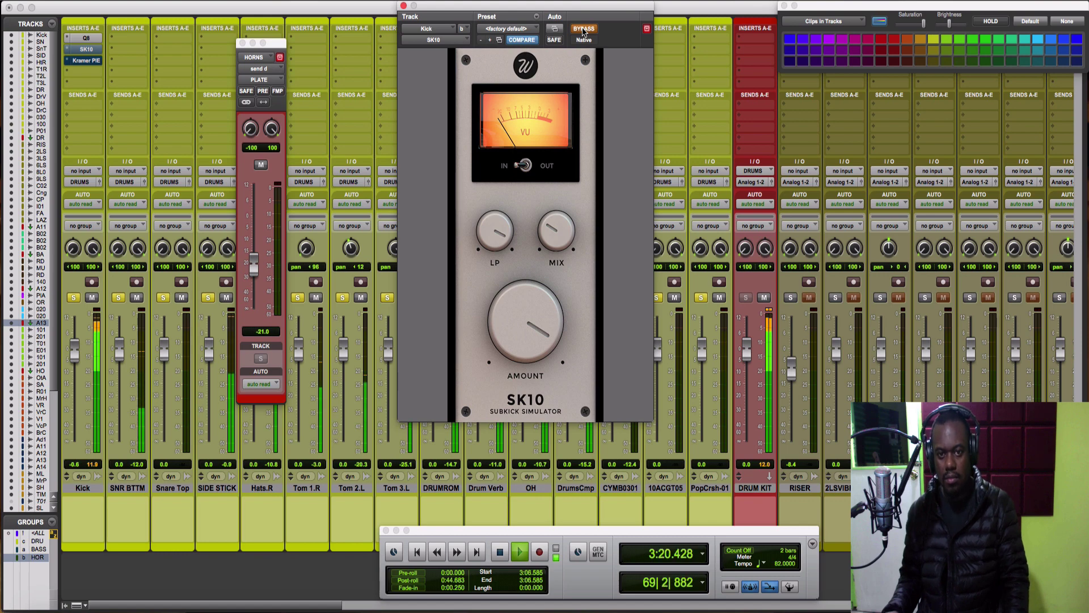
left_click(583, 29)
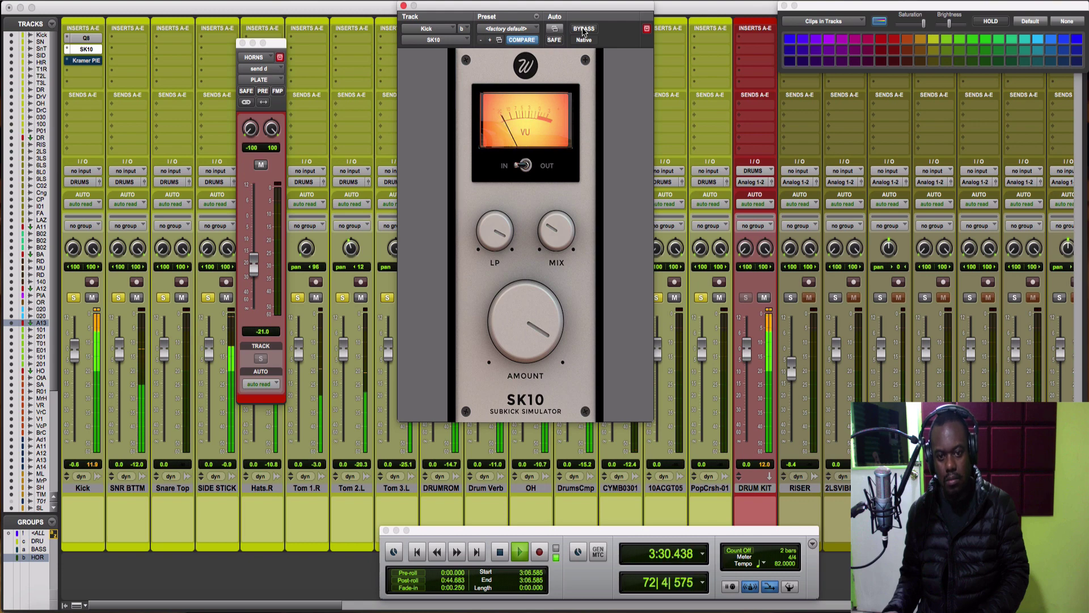
key("space")
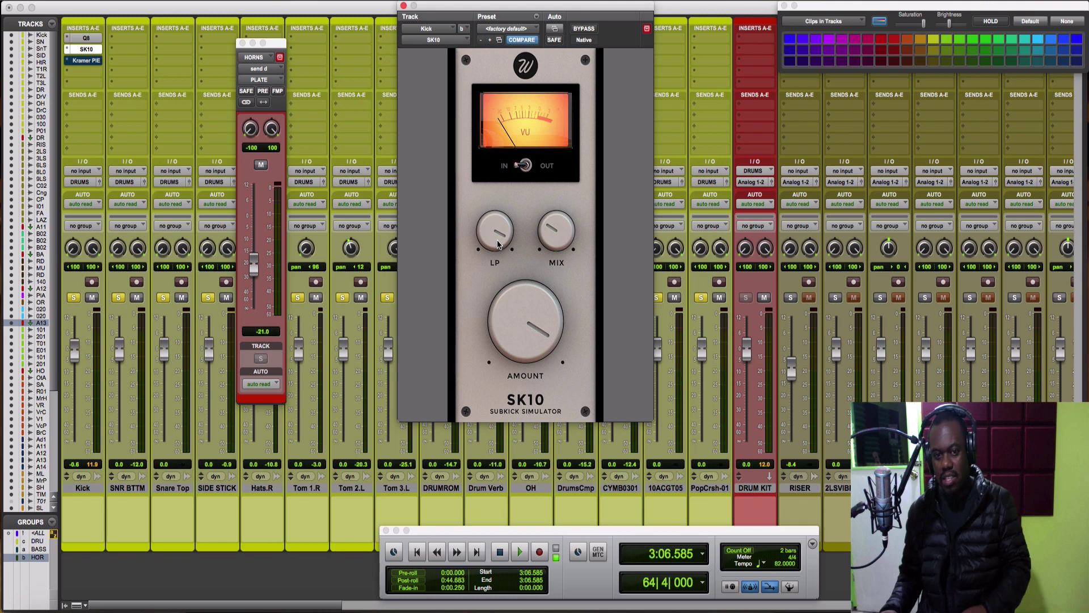
Try the SK10's mix well past the middle during playback, then ease it back slightly
mouse_move(497, 245)
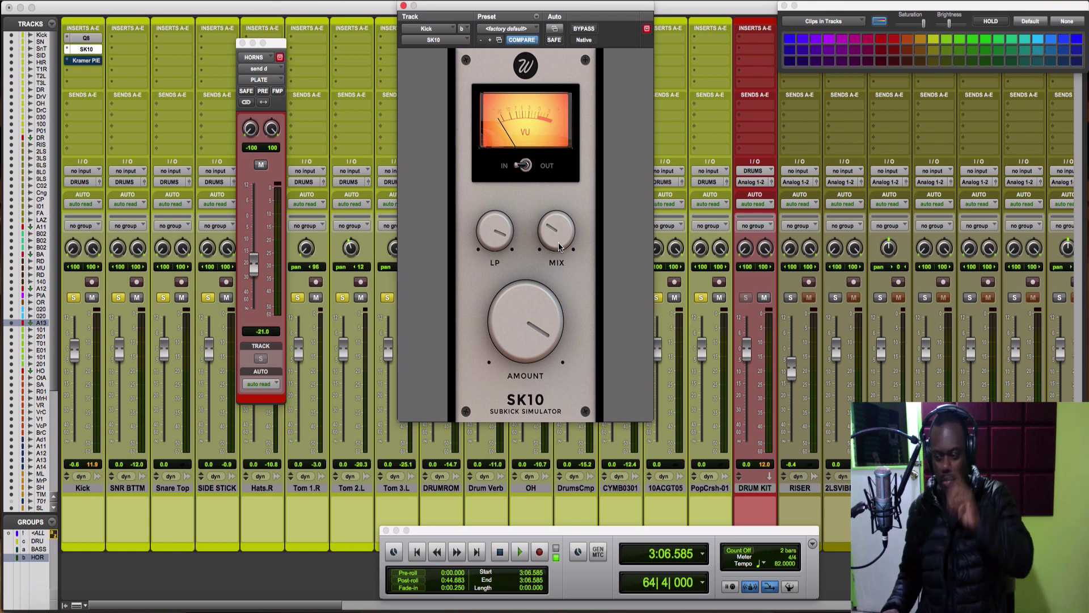
key("space")
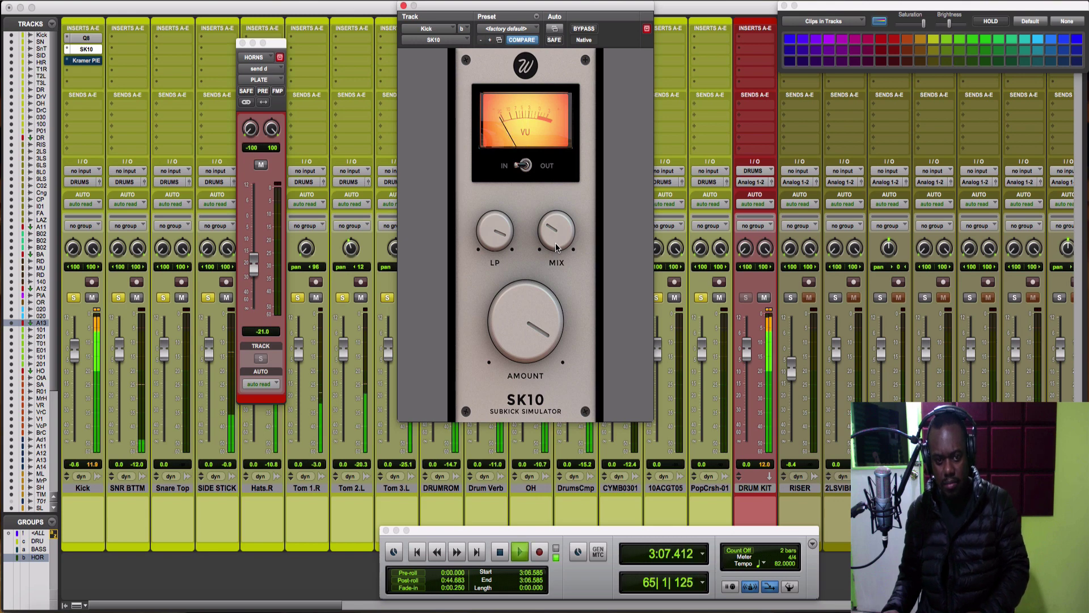
mouse_move(556, 247)
left_mouse_down()
mouse_move(563, 178)
mouse_move(548, 233)
left_mouse_up()
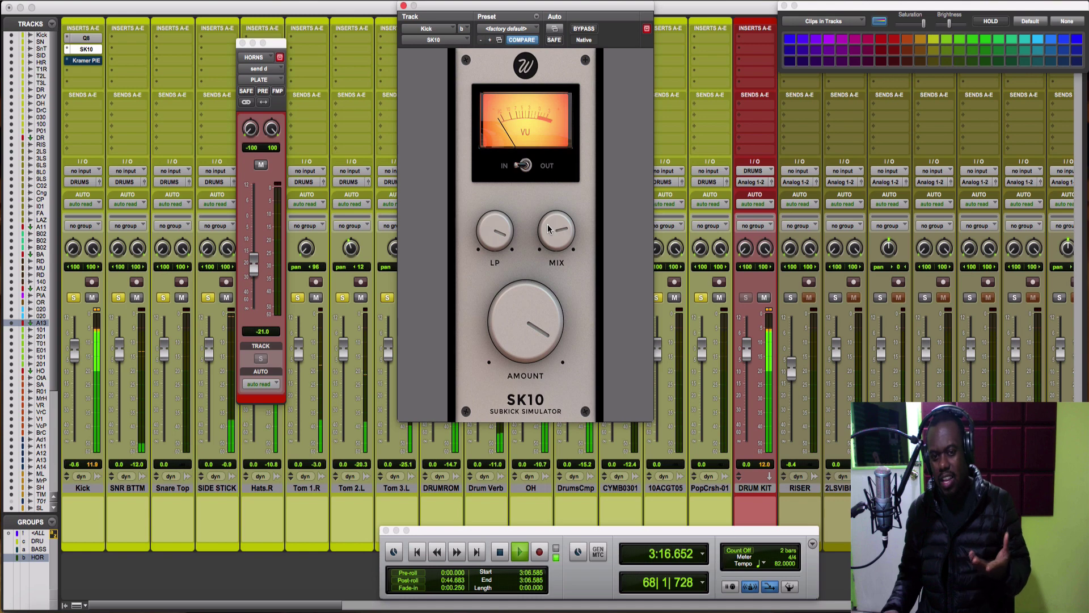
key("space")
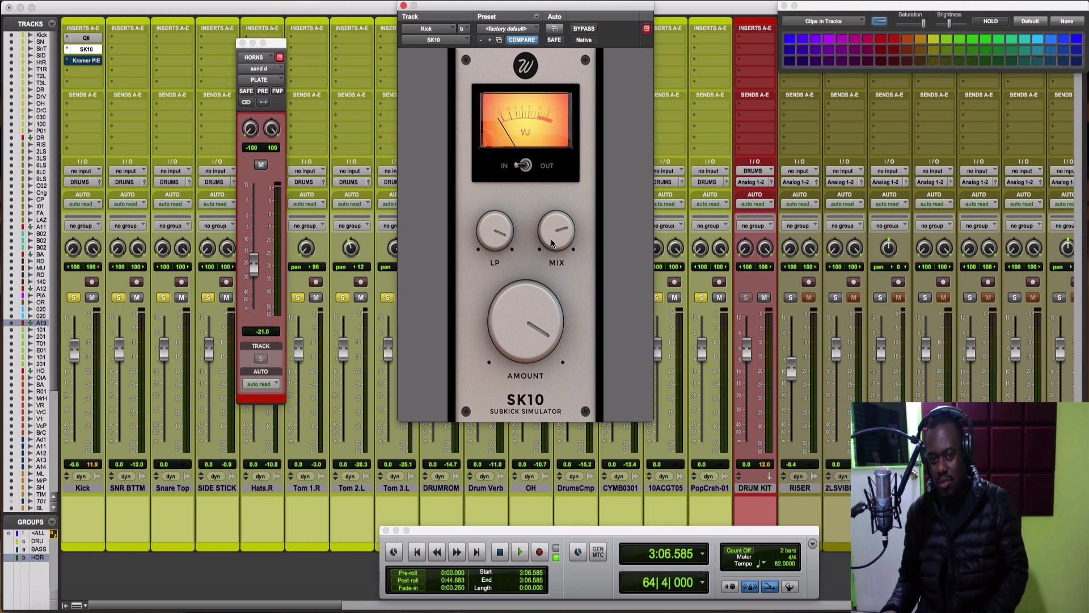
left_click_drag(552, 243, 550, 254)
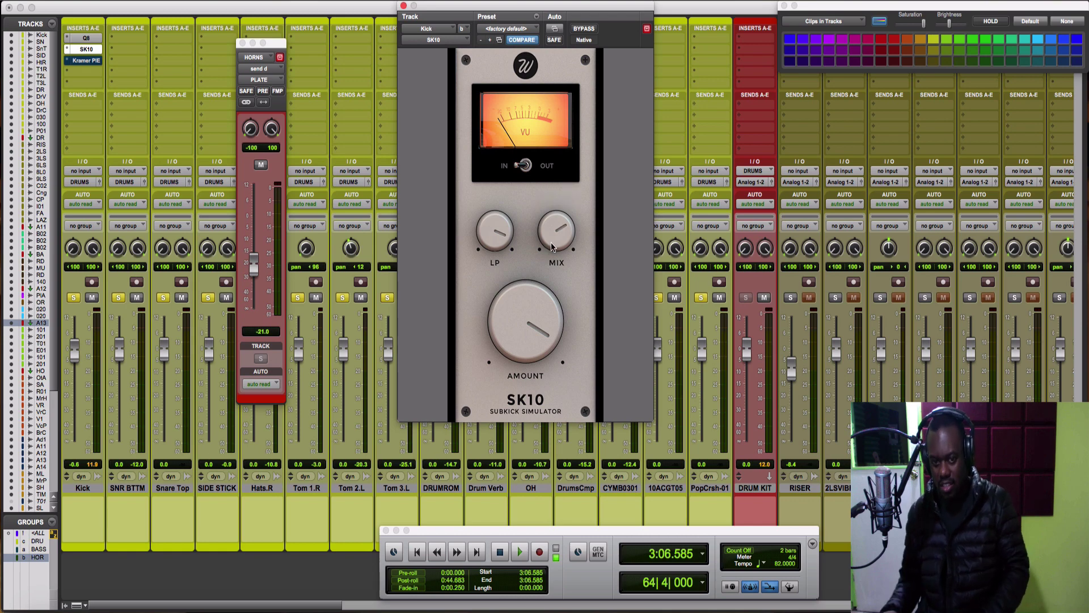
mouse_move(554, 247)
left_mouse_down()
mouse_move(551, 277)
mouse_move(546, 230)
mouse_move(551, 244)
left_mouse_up()
Reduce the SK10's mix to roughly a quarter of its range and fine-tune the amount near its upper end during playback
key("space")
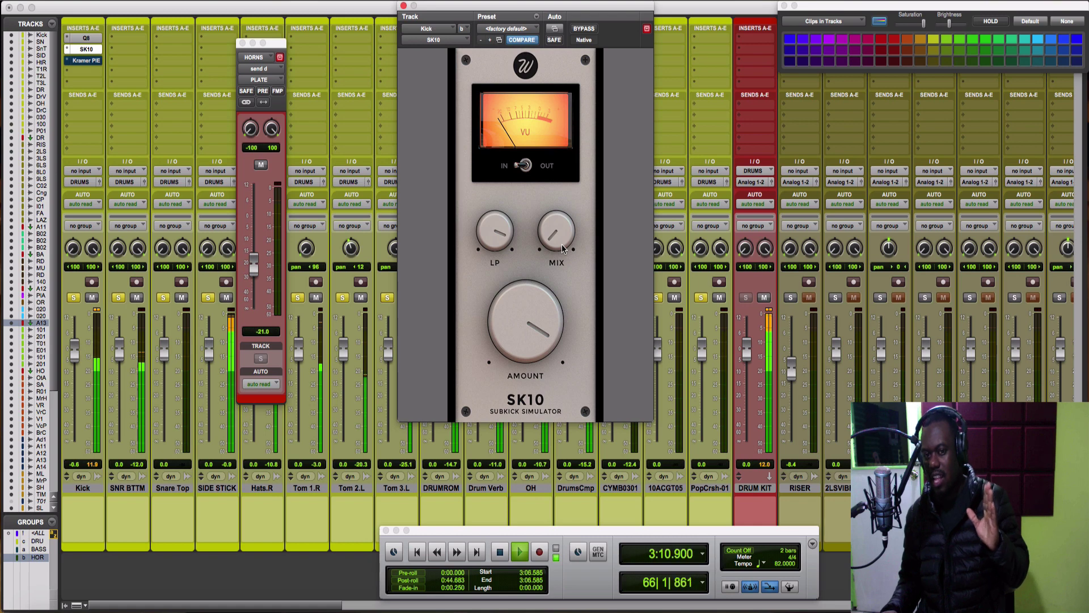
mouse_move(564, 248)
left_mouse_down()
mouse_move(593, 183)
mouse_move(556, 233)
mouse_move(560, 218)
mouse_move(553, 259)
left_mouse_up()
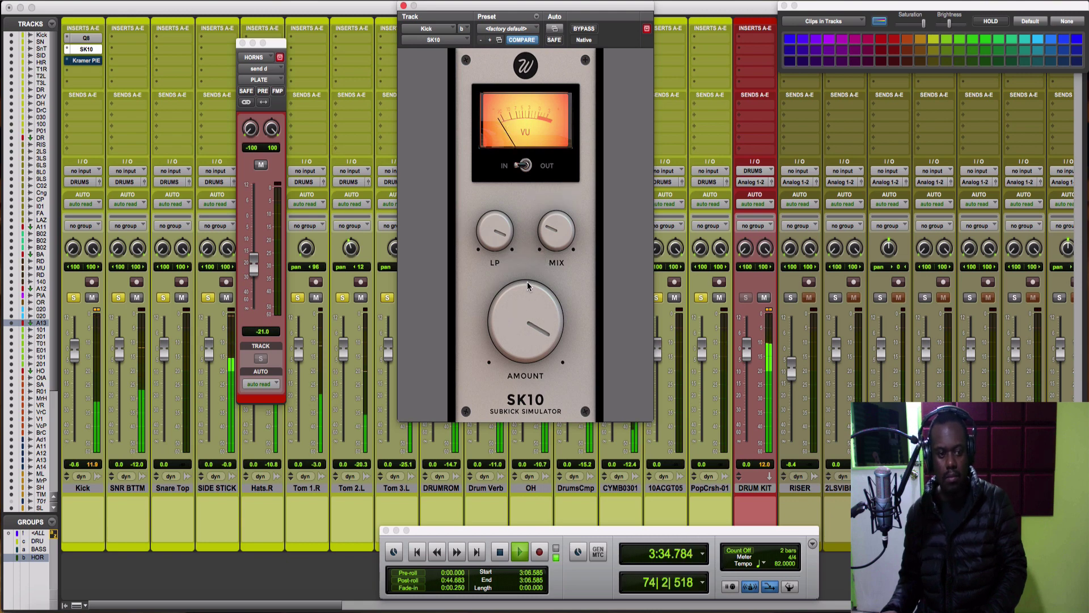
left_click_drag(556, 229, 555, 232)
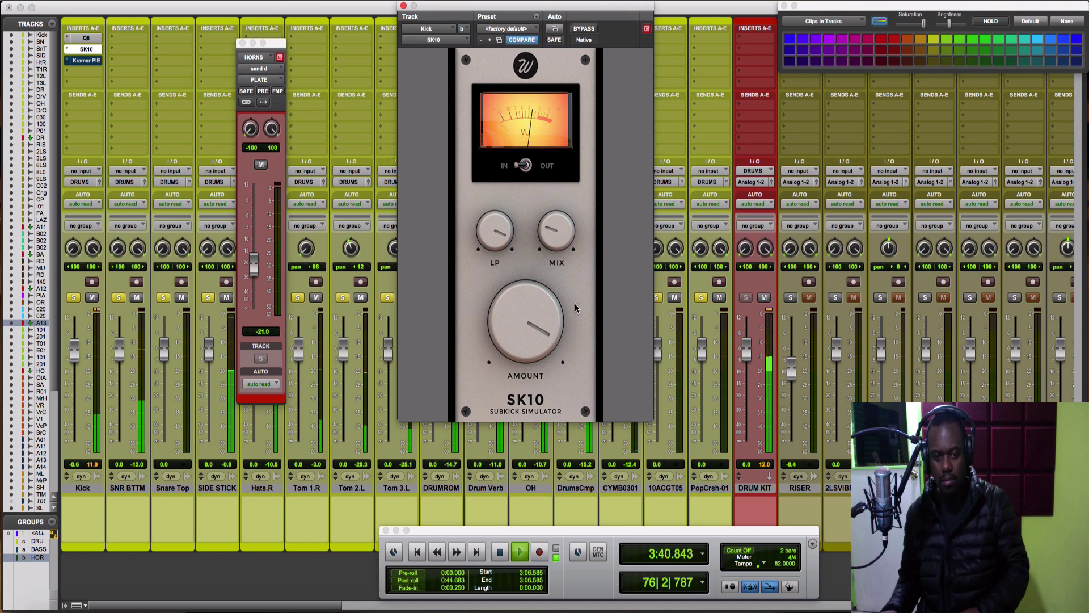
mouse_move(541, 334)
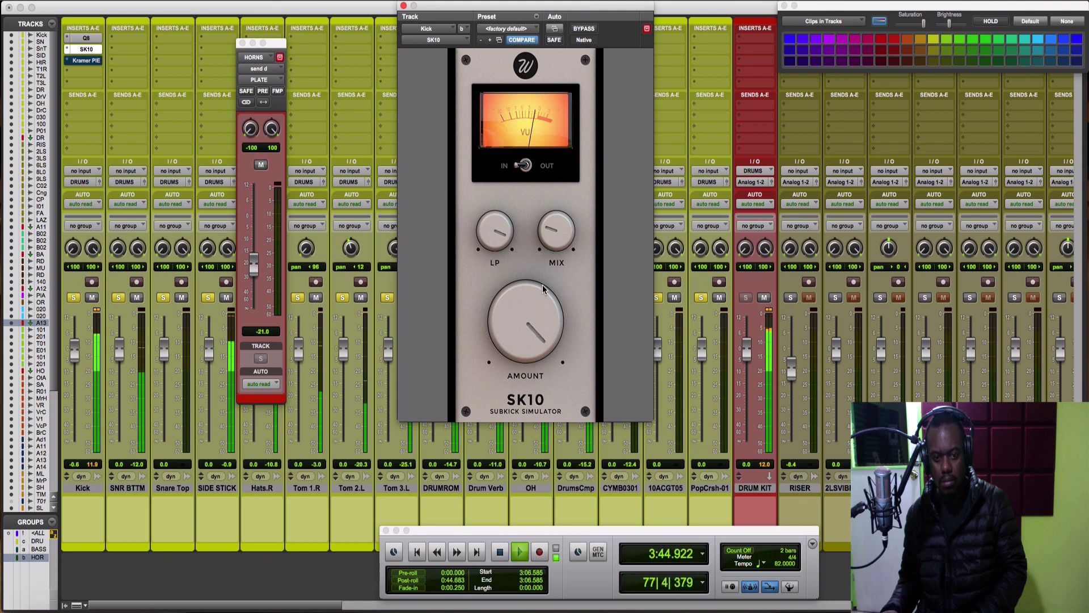
left_click_drag(542, 285, 541, 343)
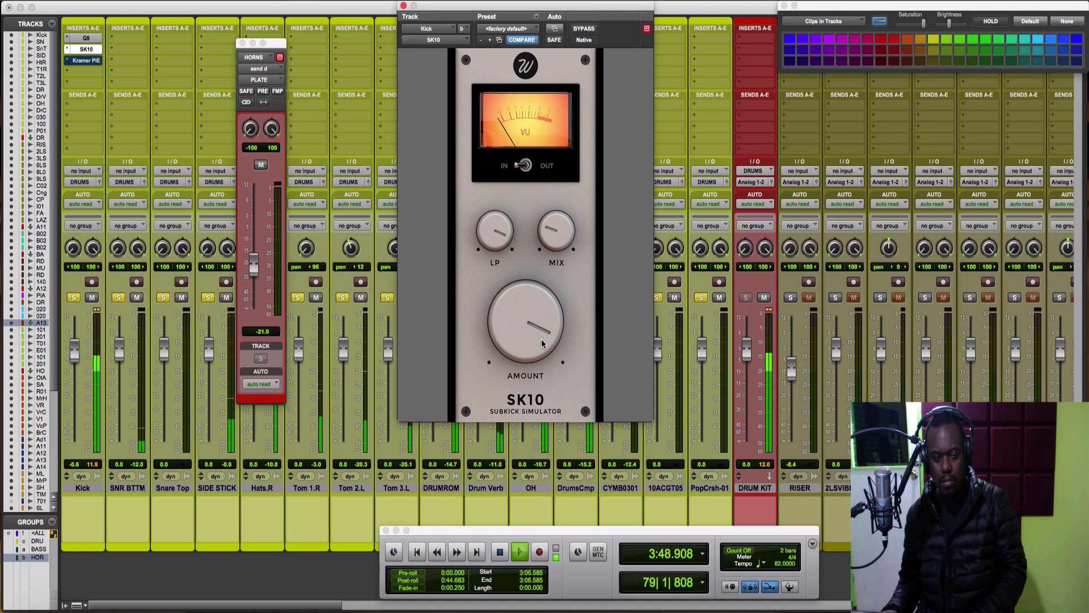
Compare the drums with the SK10 bypassed and active, leave it active and lower its mix slightly
left_click(584, 29)
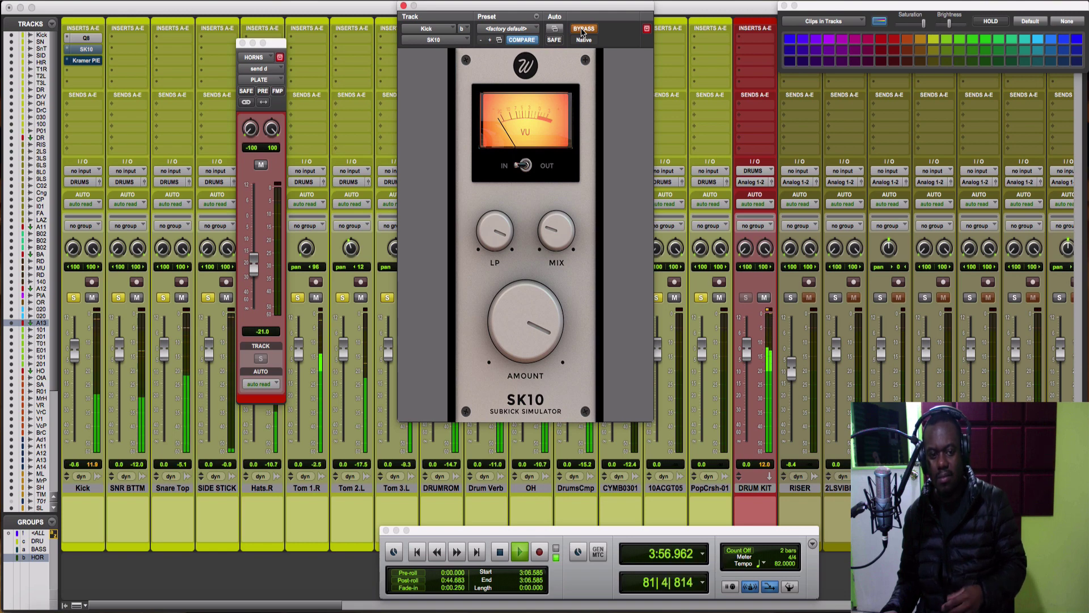
left_click(583, 30)
key("space")
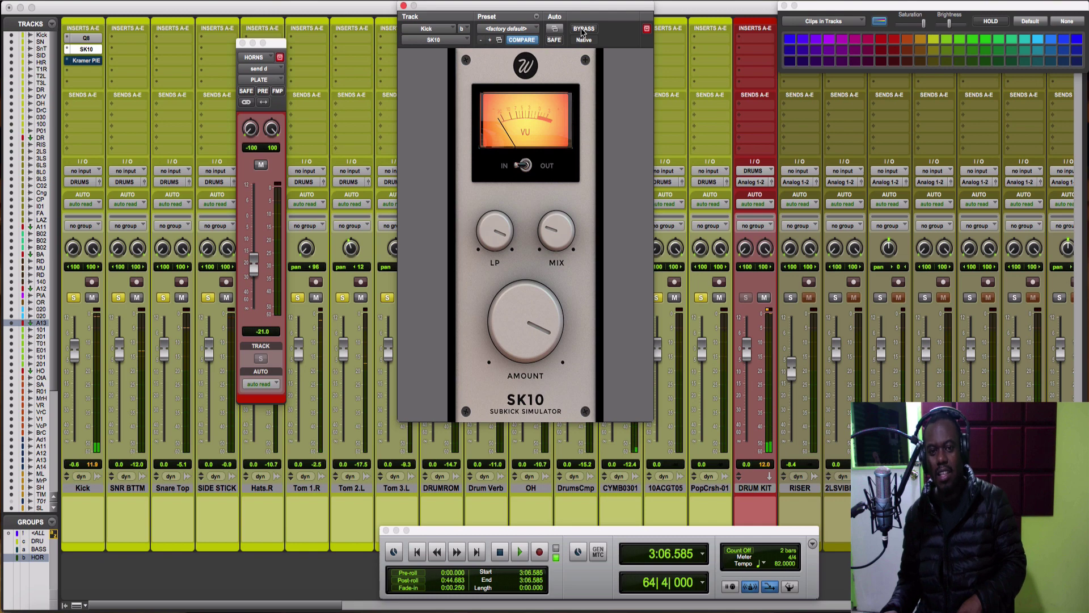
key("space")
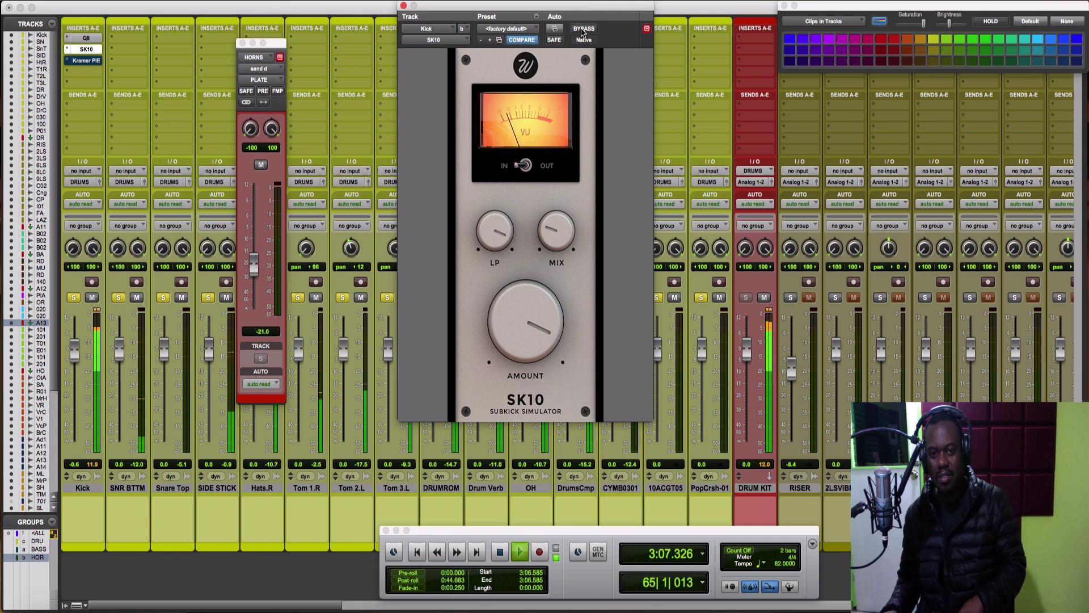
left_click(583, 30)
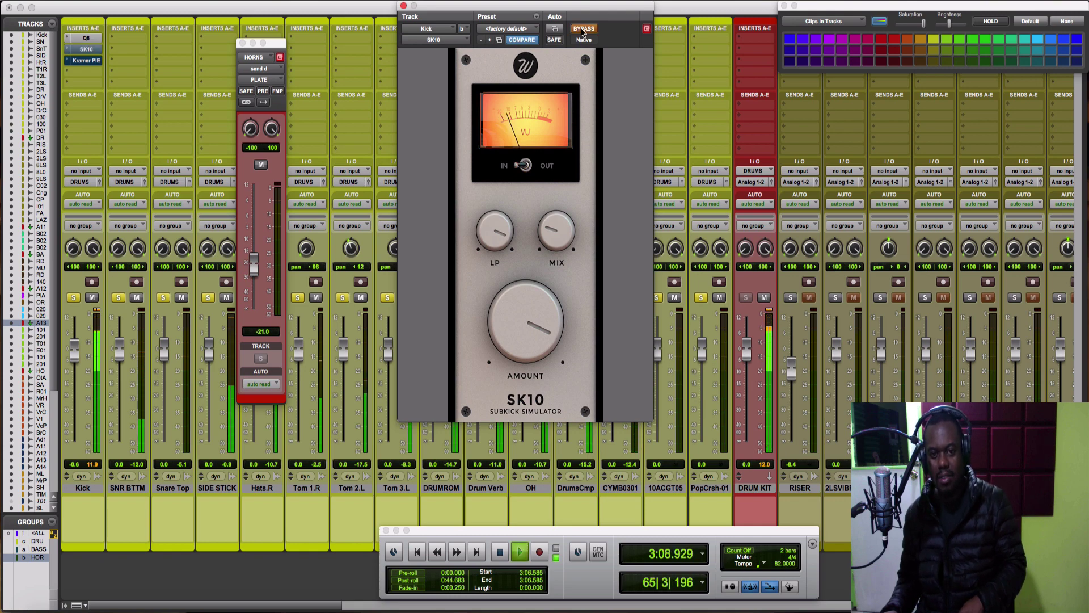
key("Return")
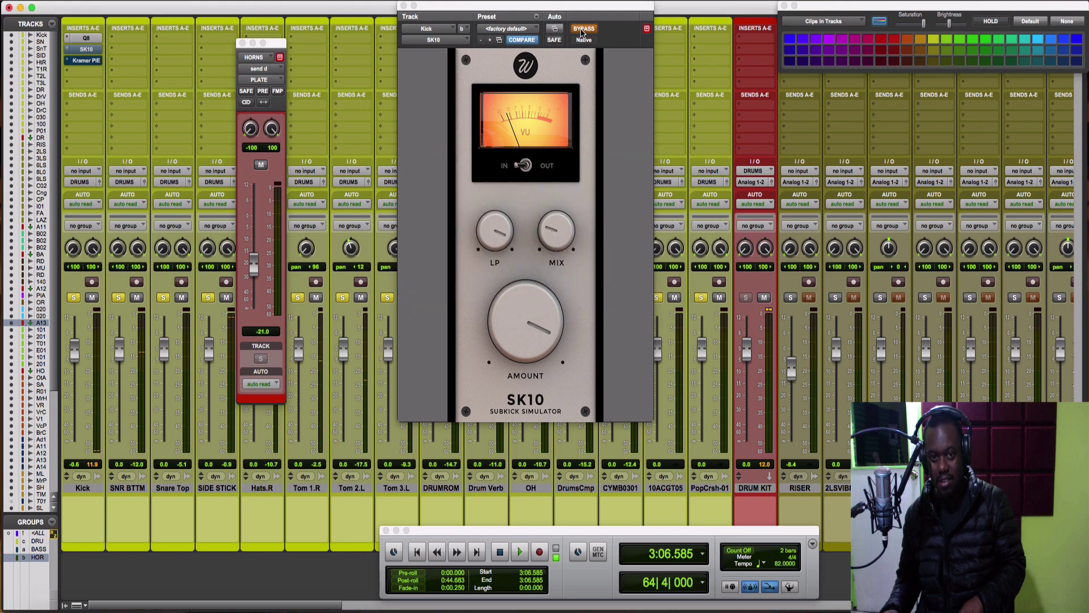
key("space")
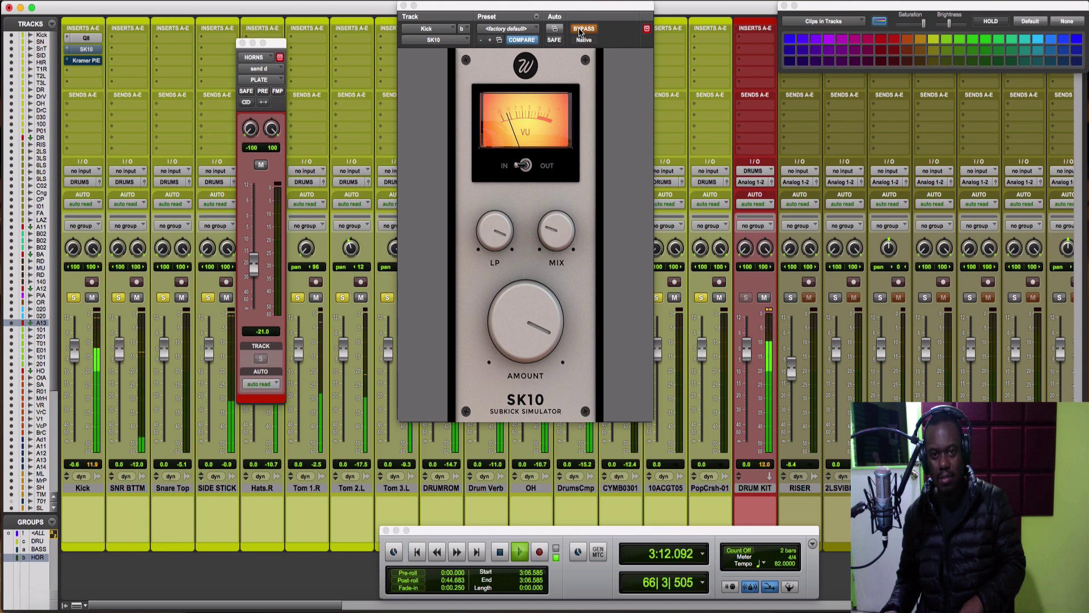
left_click(579, 29)
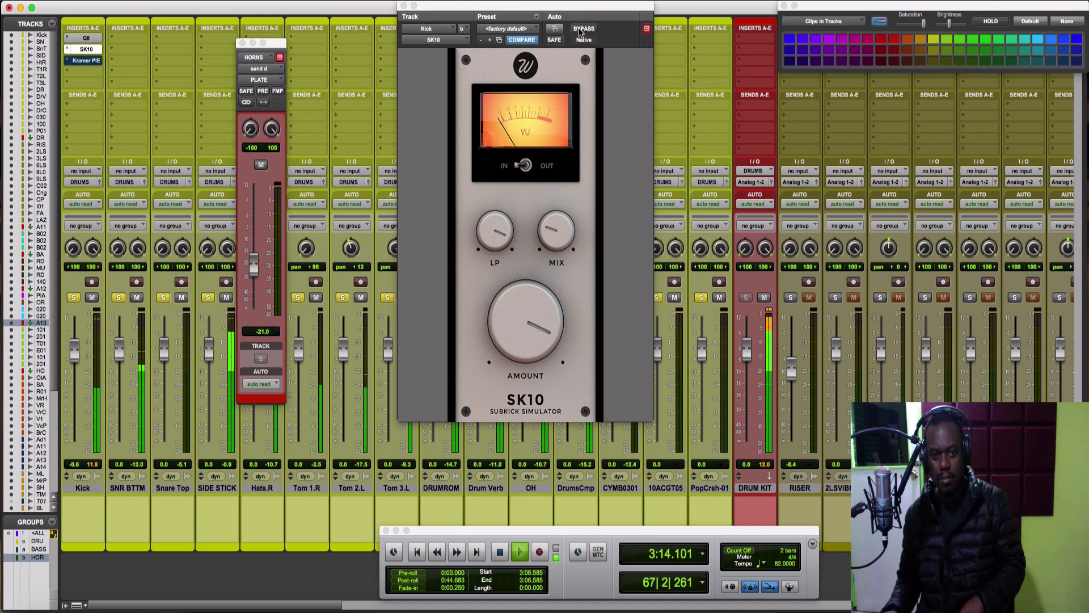
left_click(550, 246)
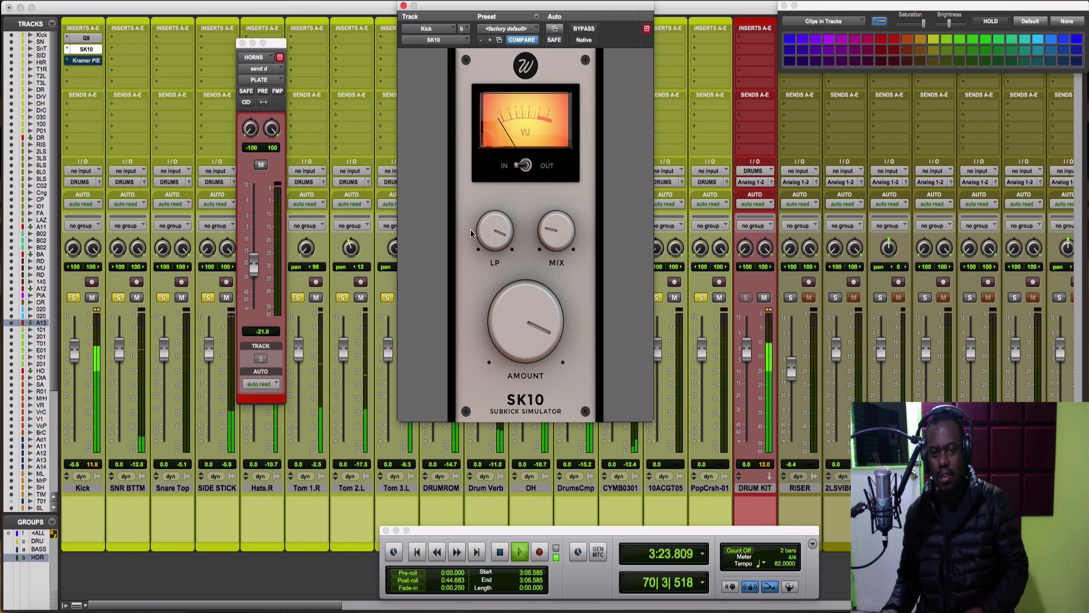
key("space")
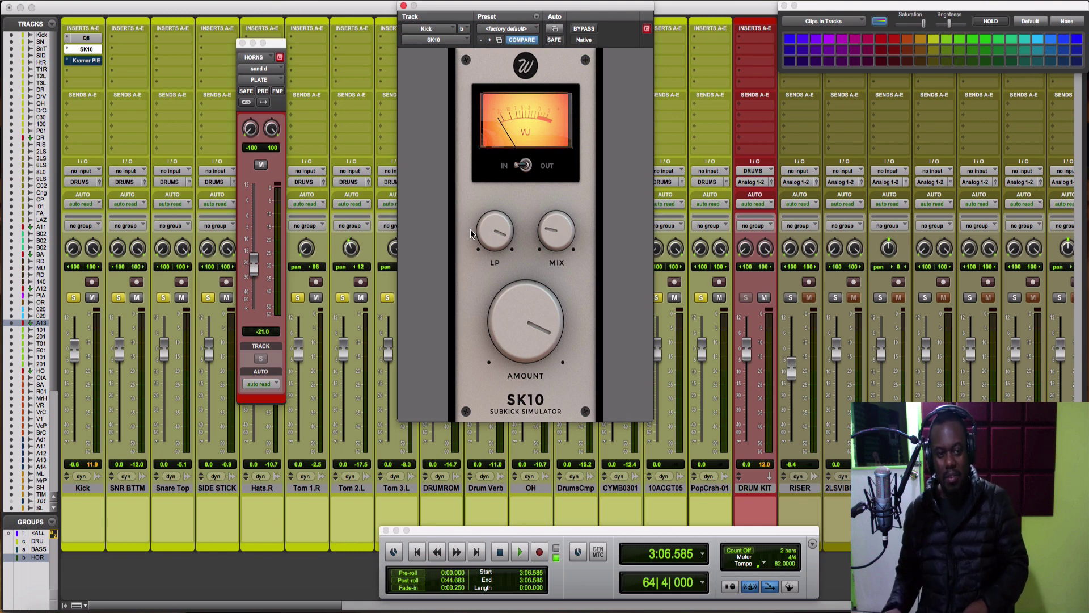
Insert the stereo F6-RTA equalizer in the Kick track's fourth insert slot
left_click(83, 71)
mouse_move(126, 98)
mouse_move(209, 99)
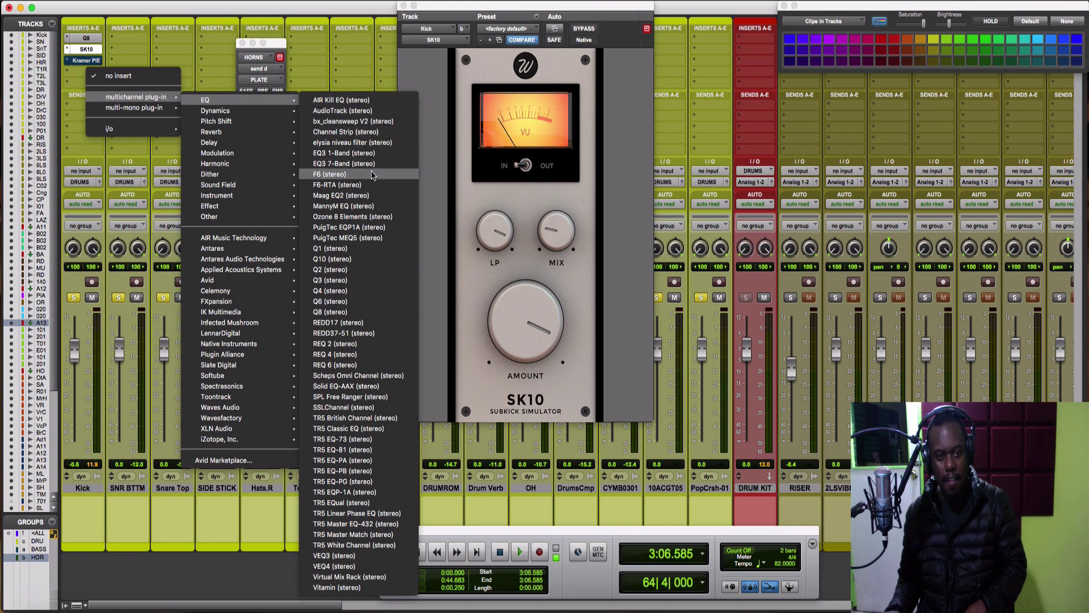
left_click(359, 182)
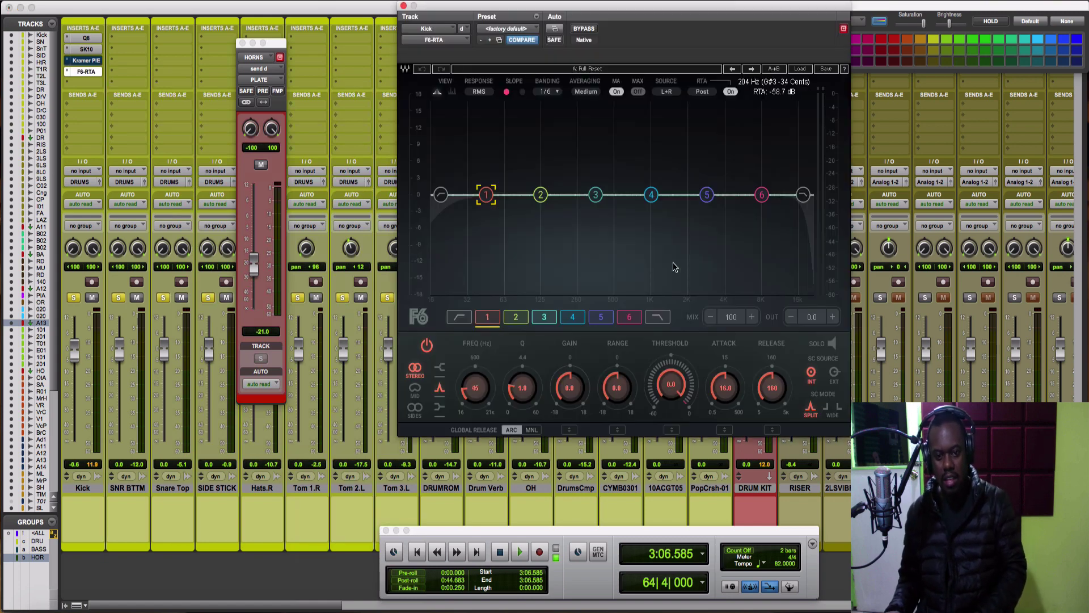
Play the drums and examine the kick's spectrum in the F6-RTA with the SK10 active and bypassed, leaving it bypassed
key("space")
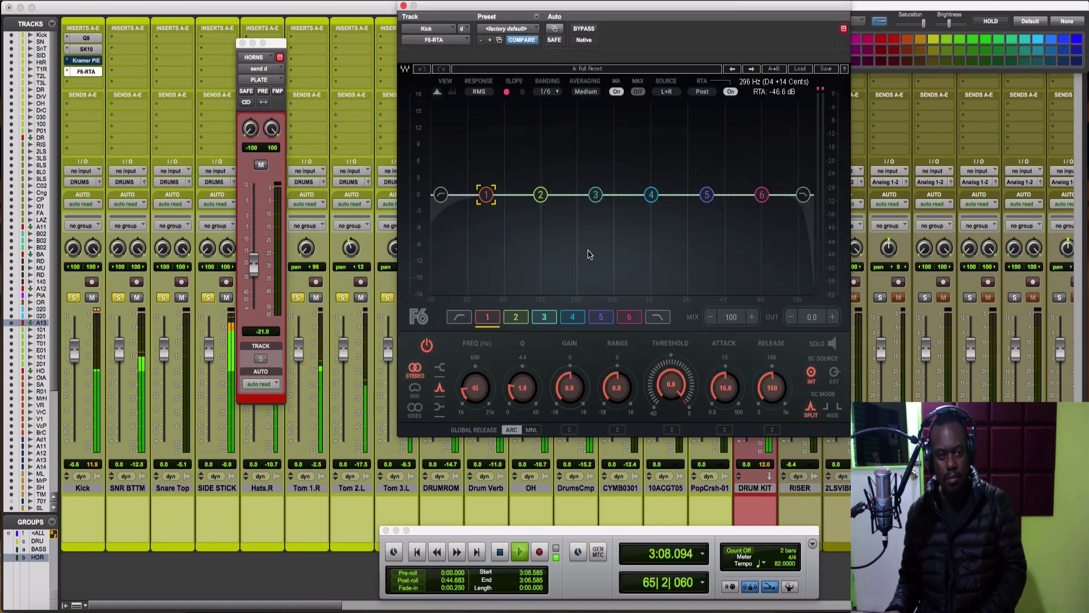
left_click(86, 50)
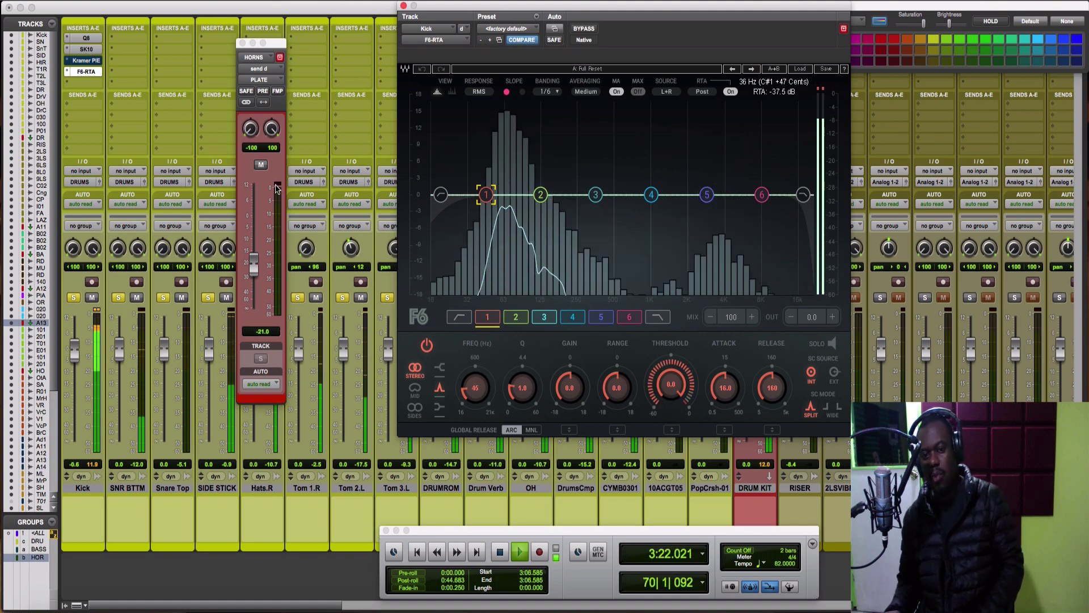
left_click(86, 49)
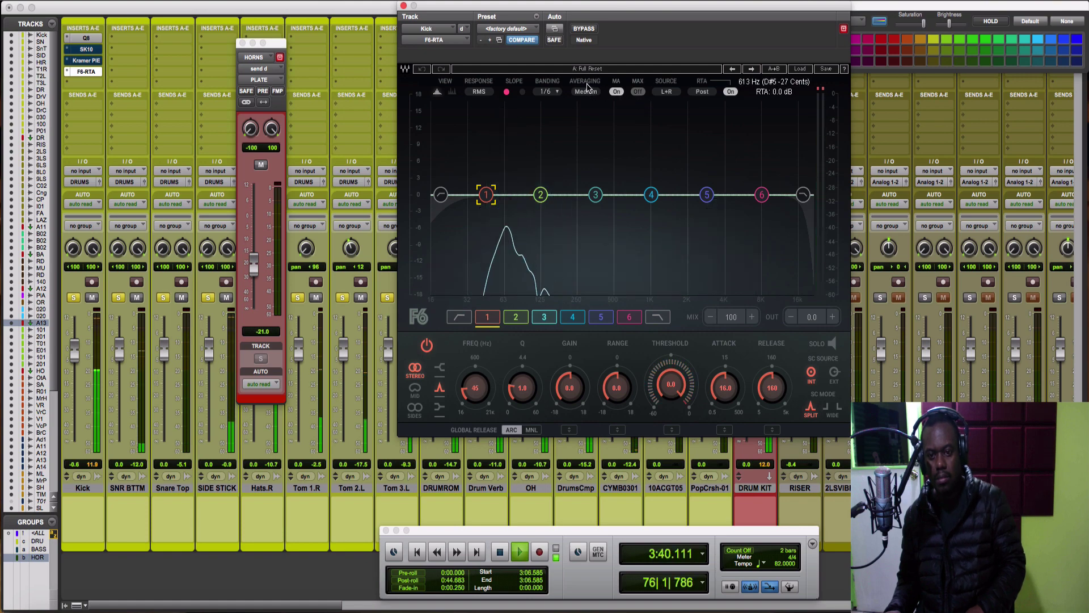
key("space")
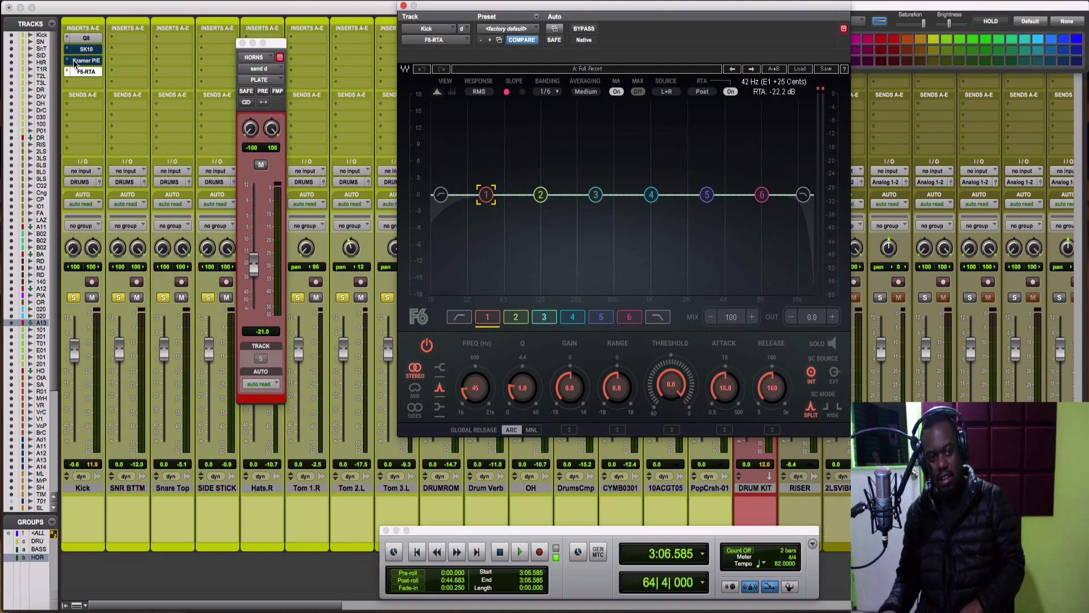
Restart playback and repeat the F6-RTA spectrum comparison while toggling the SK10's bypass, leaving the simulator active
key("space")
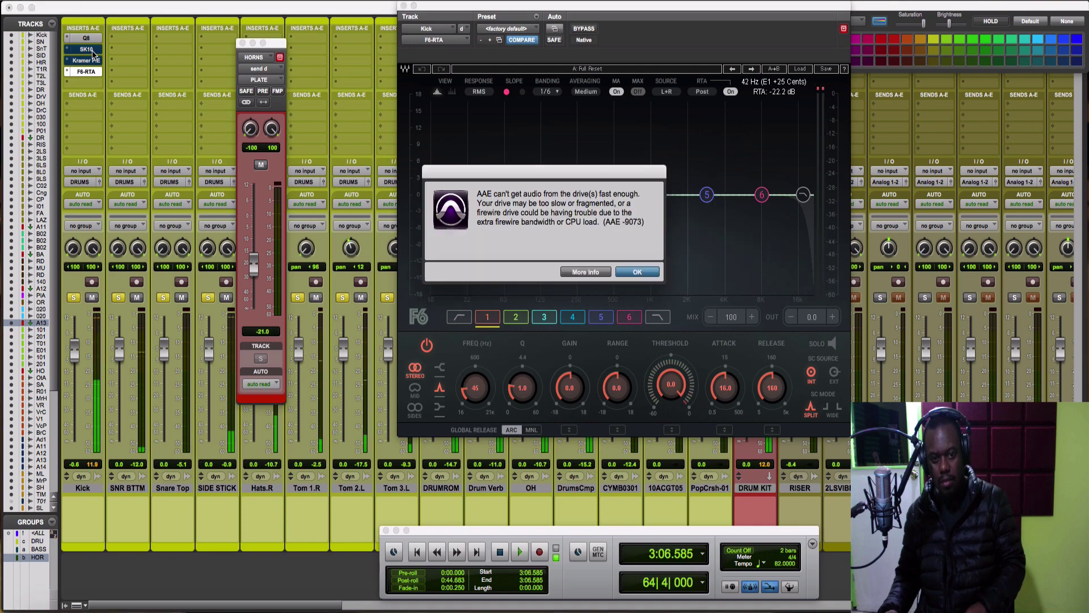
key("Return")
key("space")
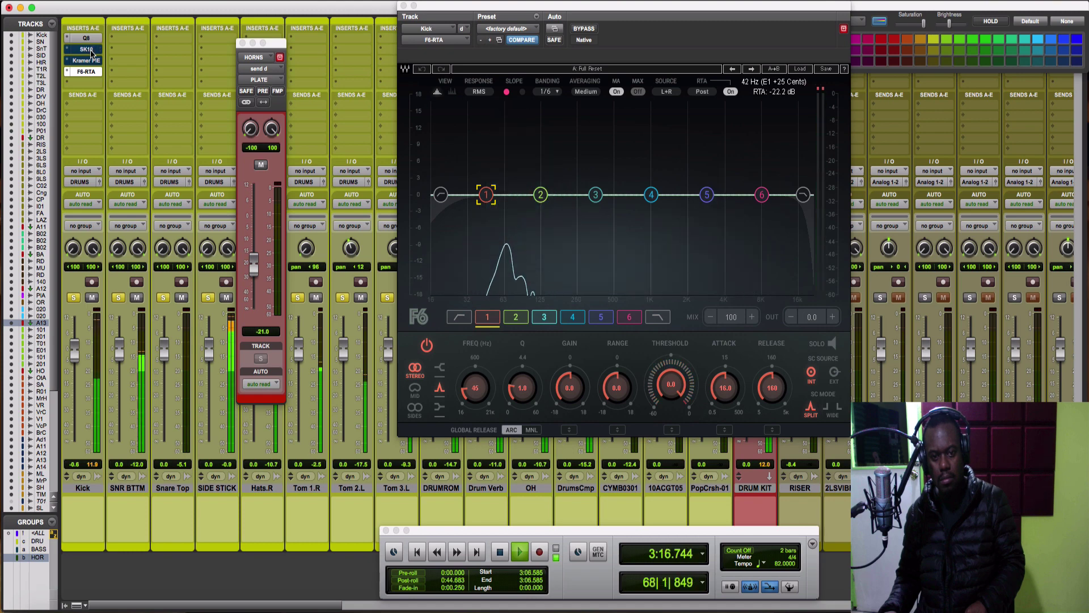
left_click(91, 53, "super")
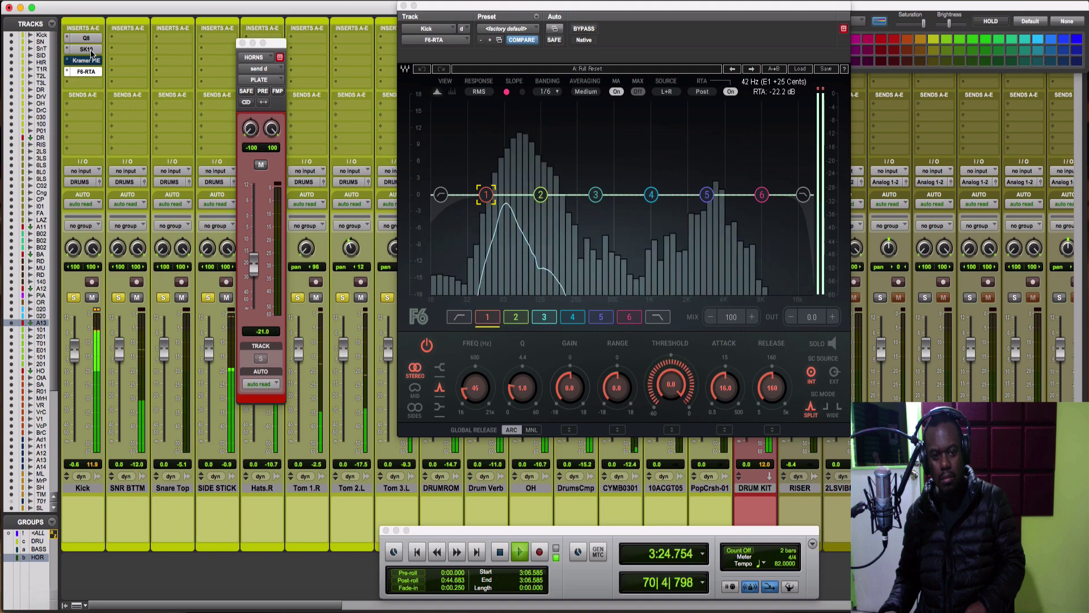
left_click(91, 51, "super")
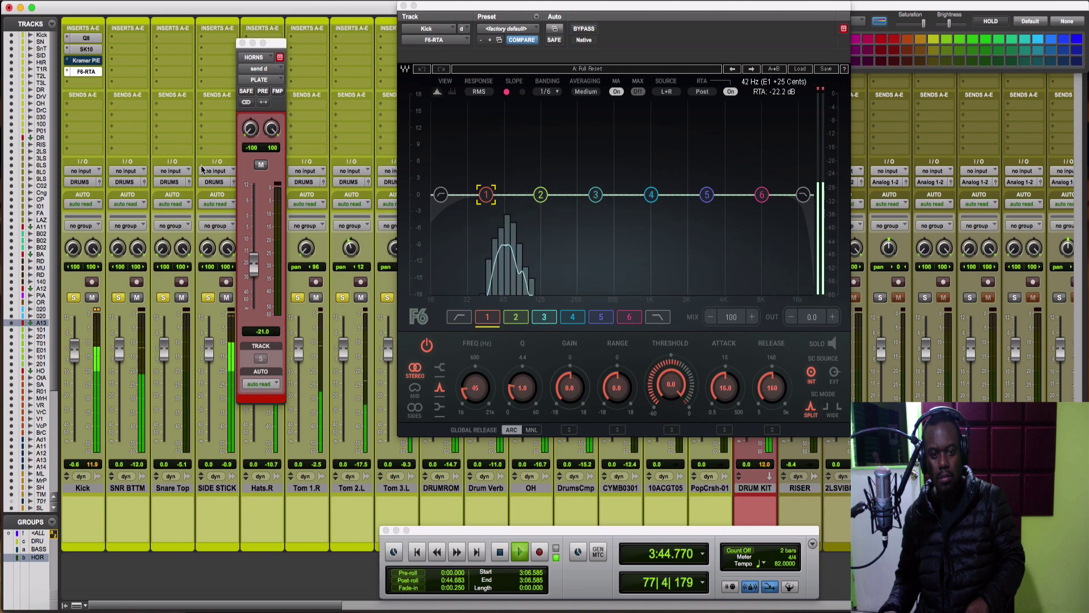
key("space")
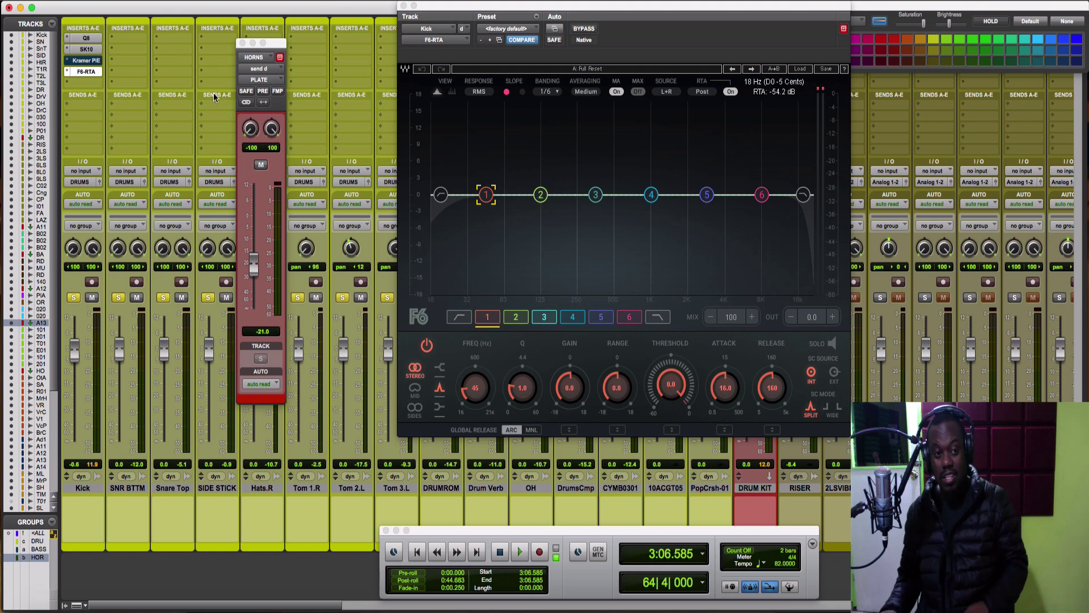
Remove the F6-RTA from the Kick track's fourth insert slot and close its plug-in window
left_click(67, 71)
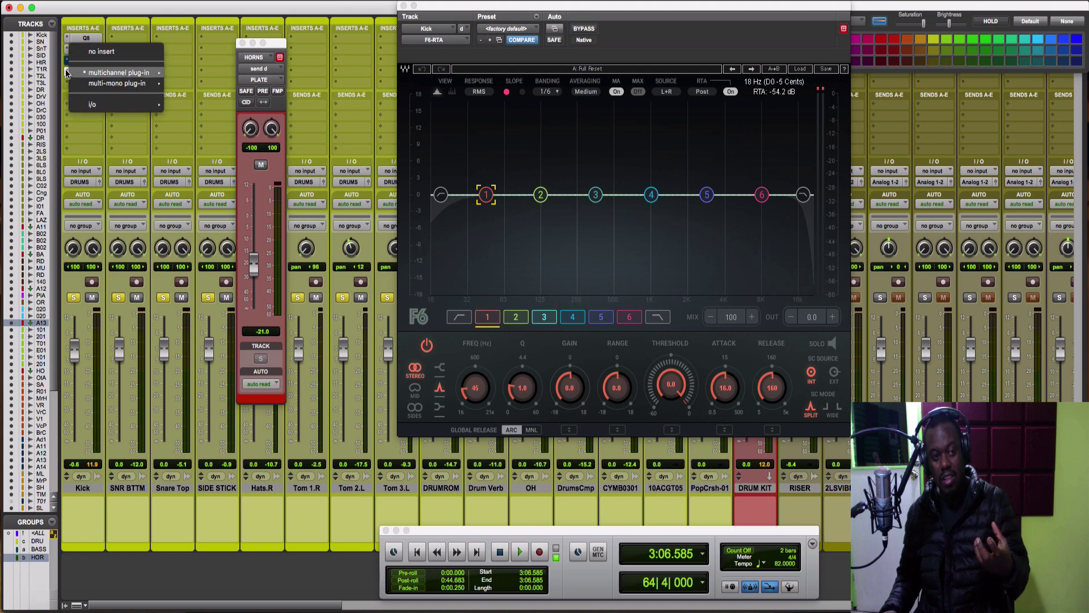
left_click(96, 51)
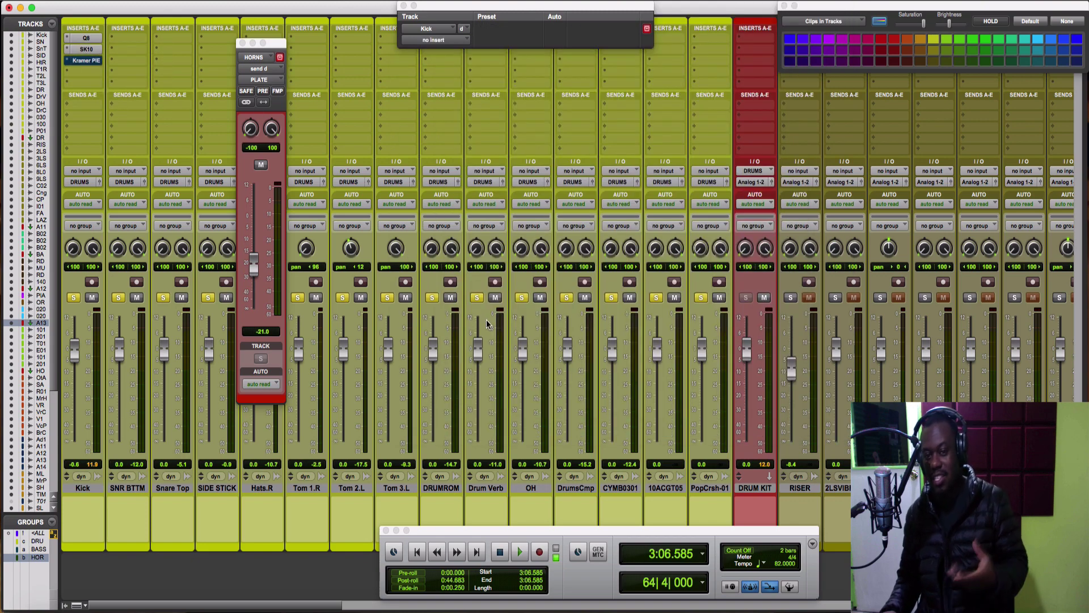
left_click(403, 7)
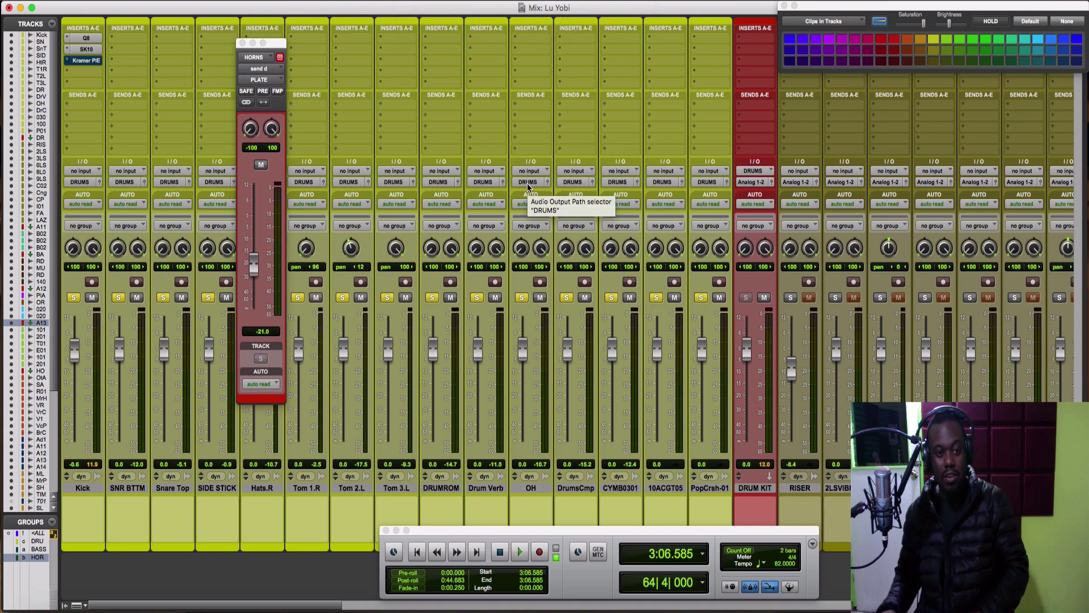
Open the Kick track's SK10, then select the Kick track and solo only that track
left_click(86, 50)
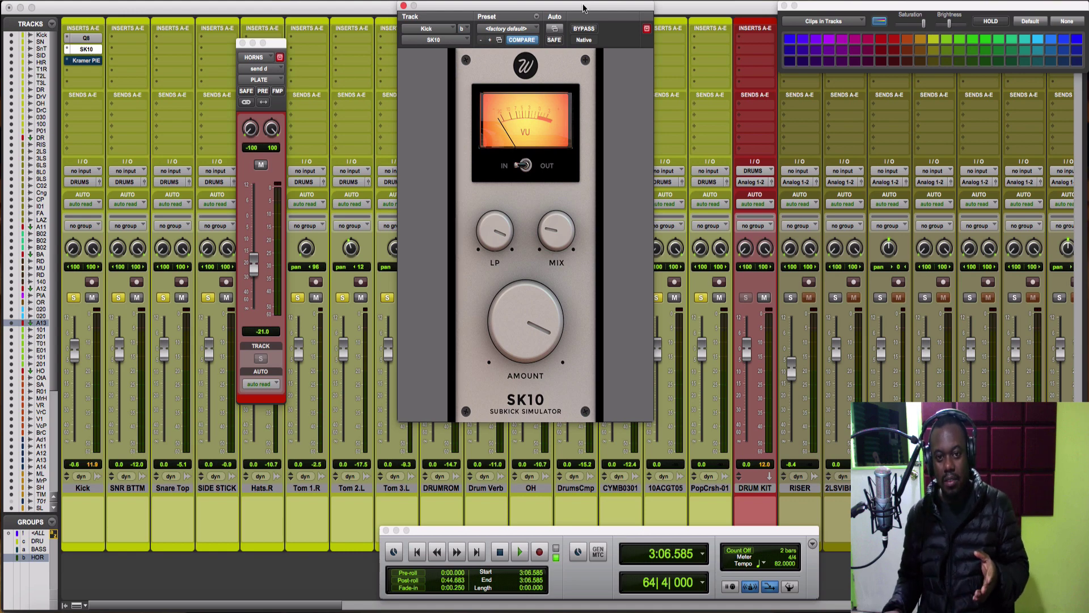
left_click_drag(586, 7, 494, 6)
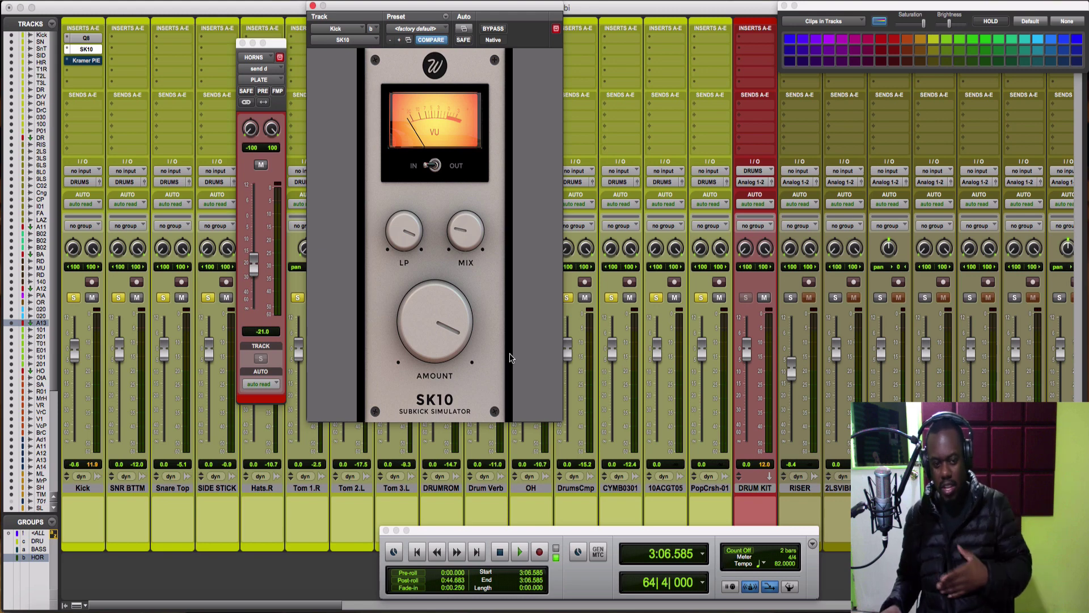
left_click(82, 488)
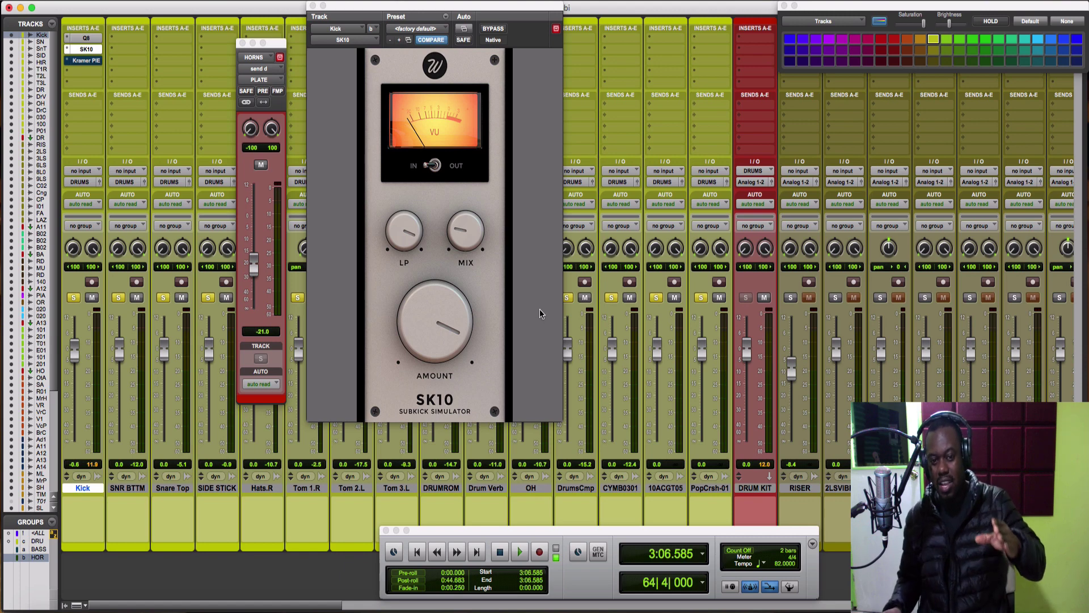
left_click(462, 244)
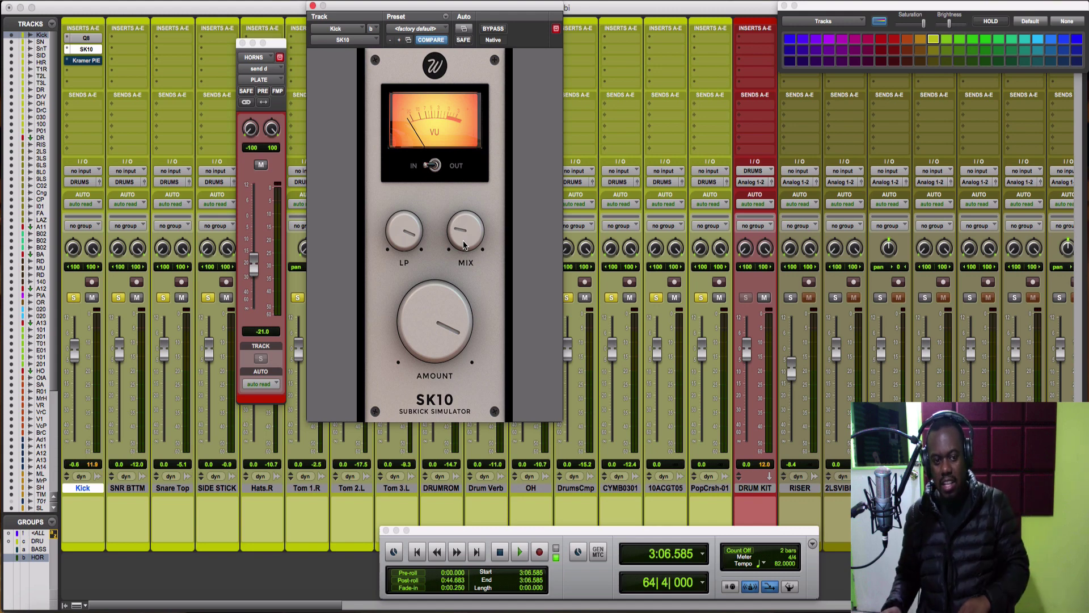
left_click(73, 300, "alt")
left_click(73, 300)
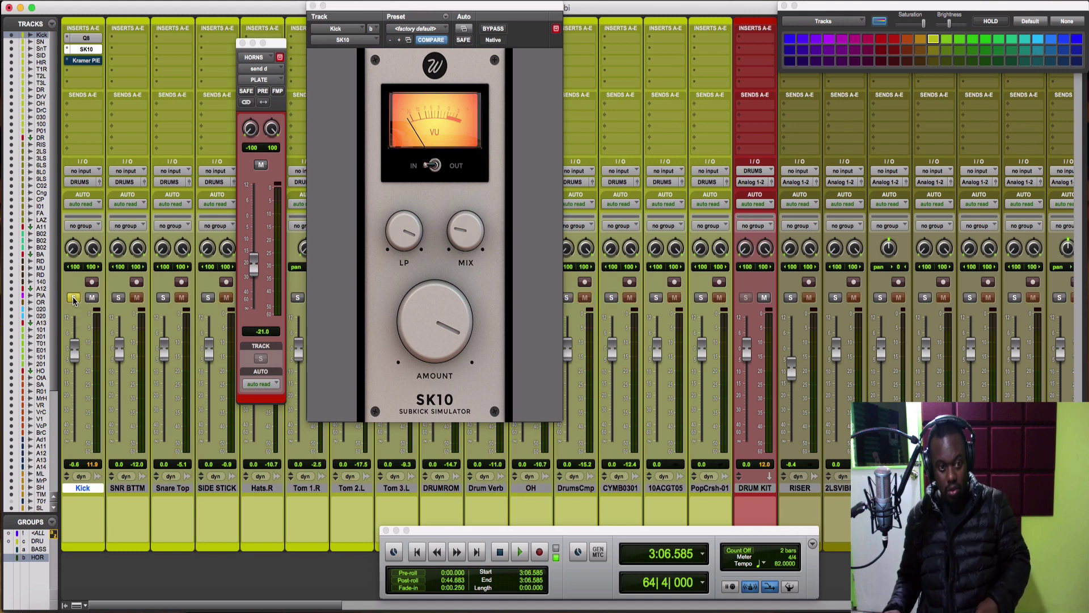
Play the soloed kick, compare the SK10 bypassed and active, and raise its mix to just below maximum
key("space")
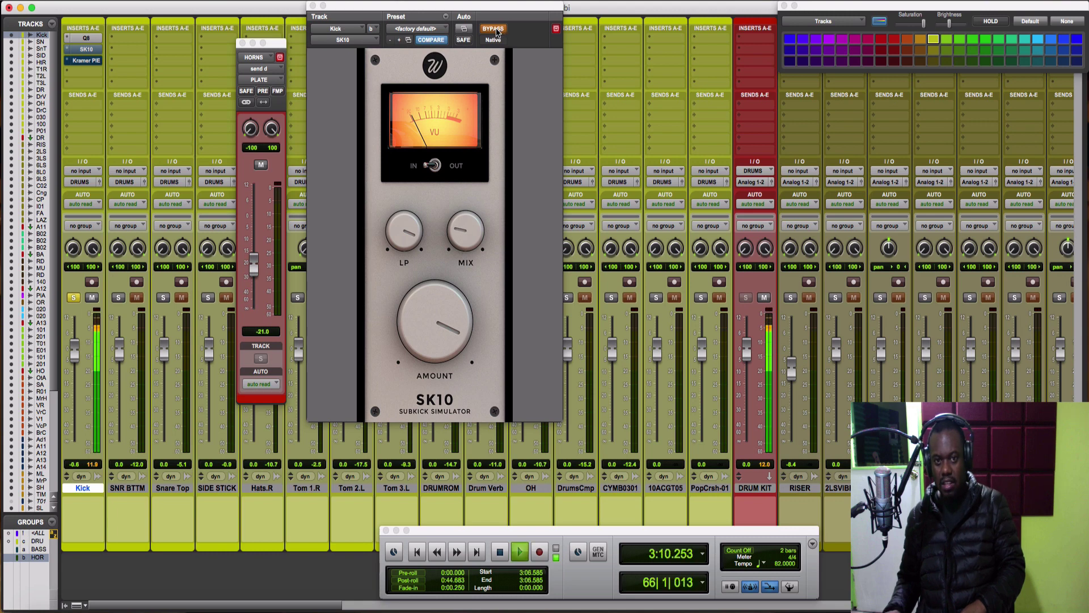
left_click(496, 30)
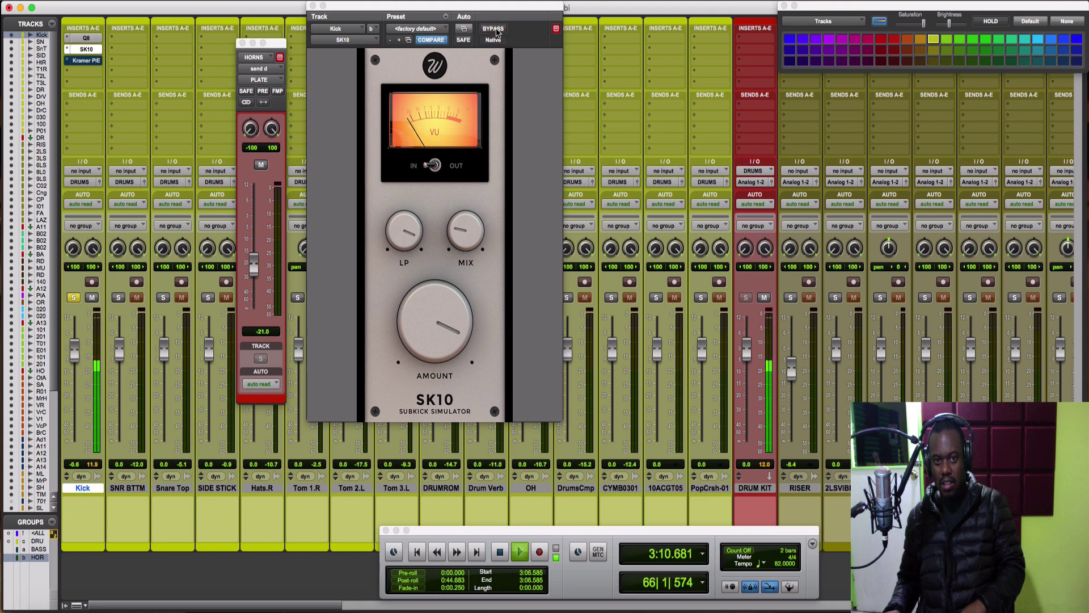
left_click(474, 244)
left_click_drag(474, 244, 468, 114)
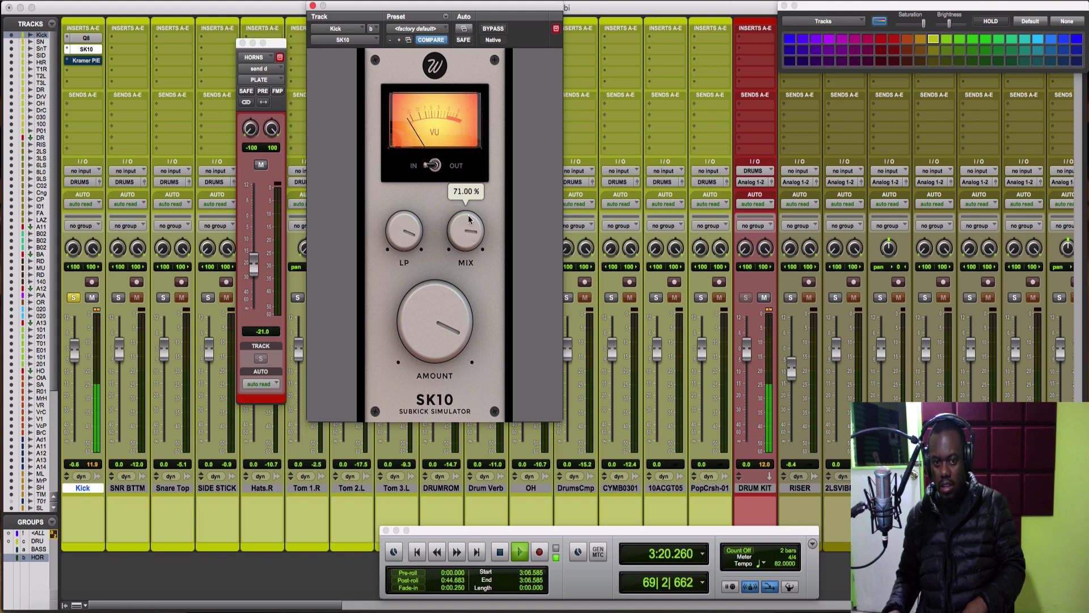
left_click_drag(495, 237, 459, 181)
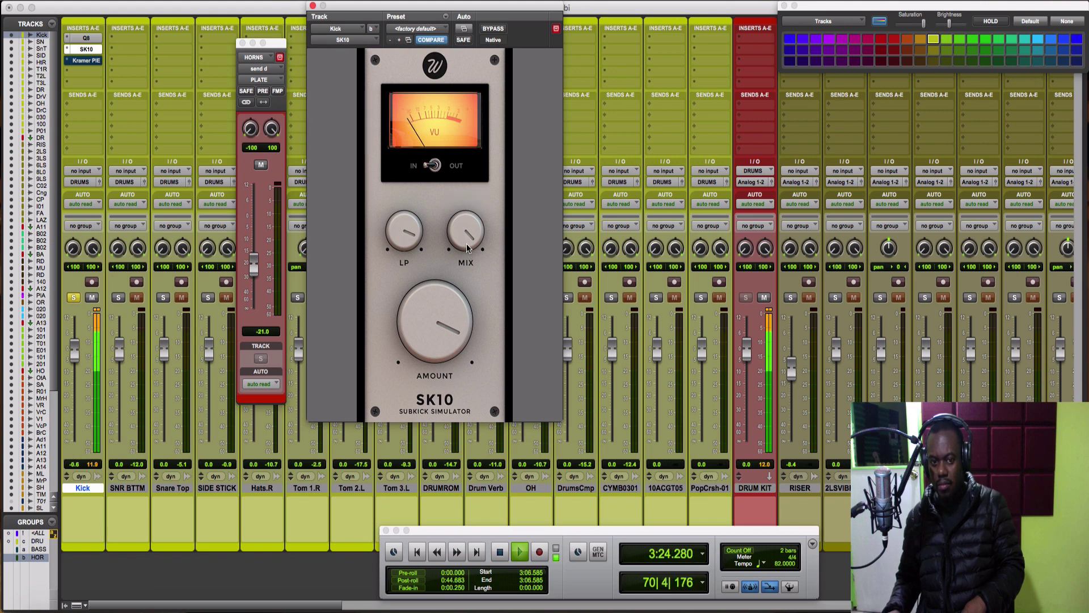
key("space")
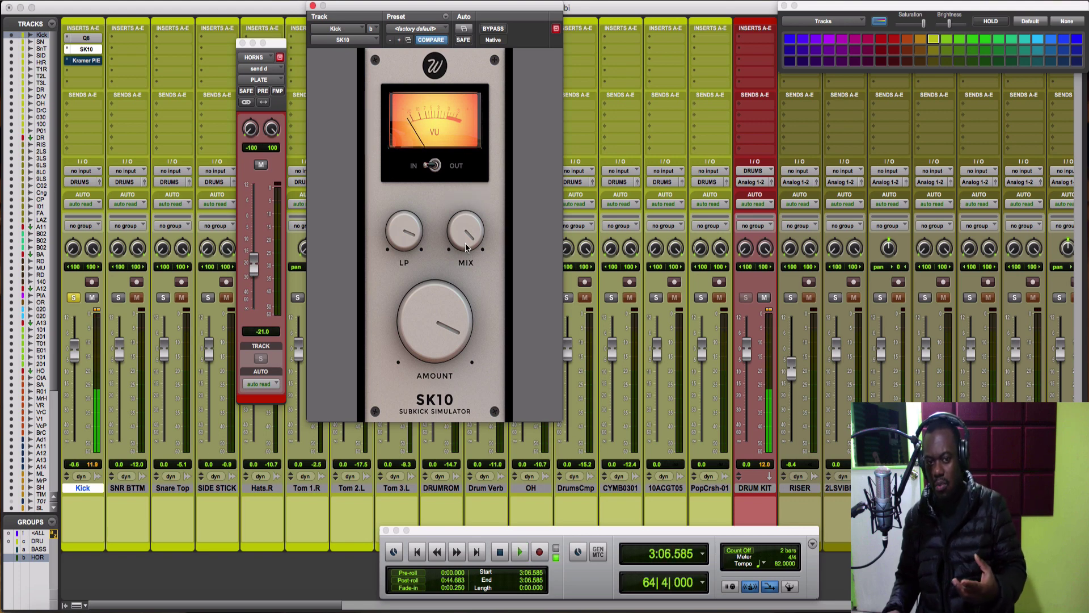
left_click_drag(466, 248, 468, 262)
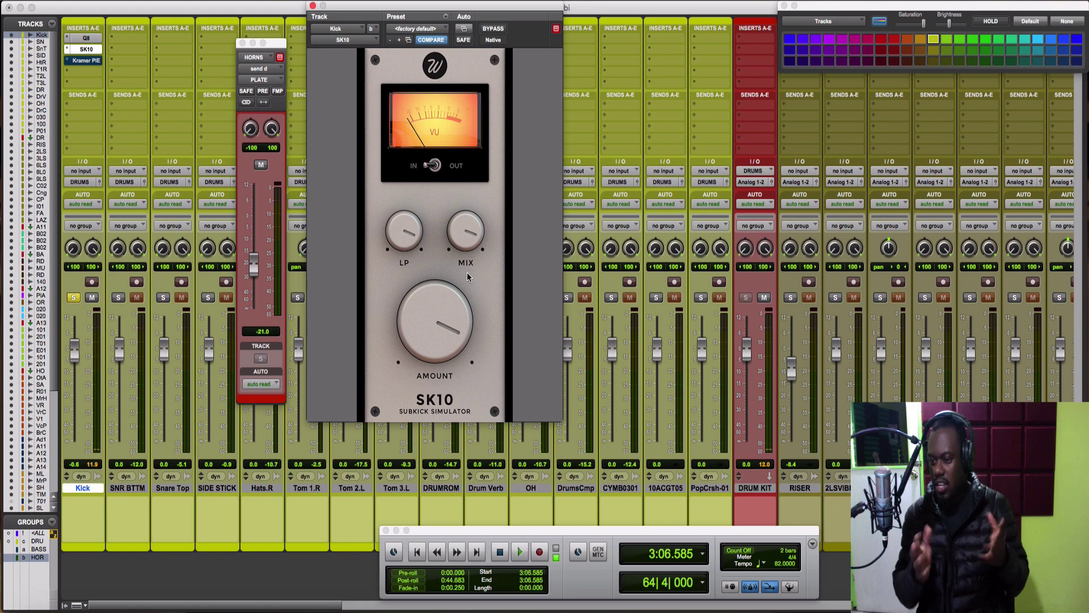
key("space")
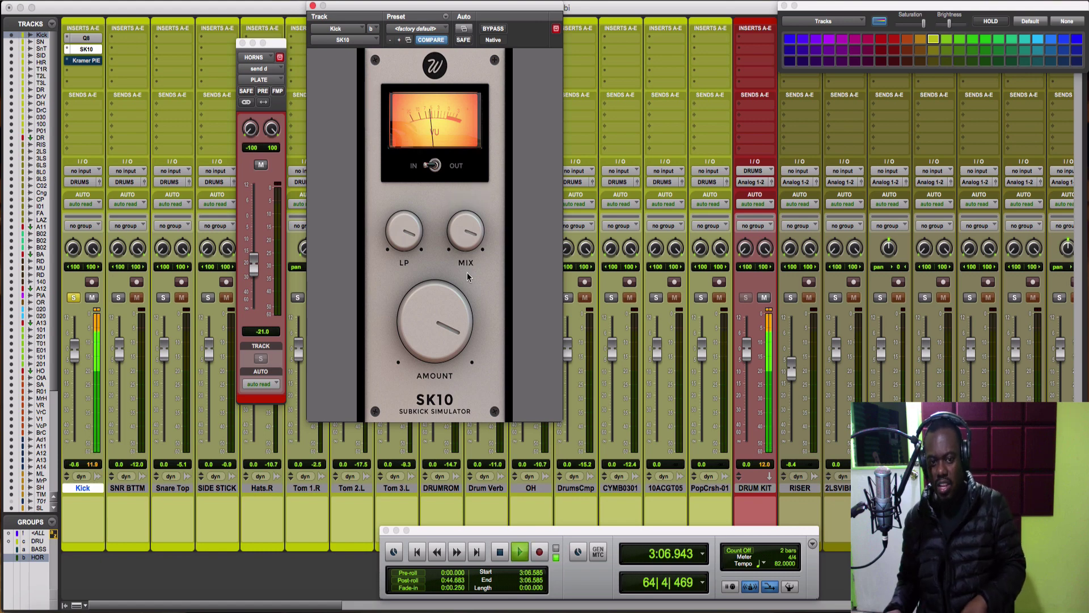
key("space")
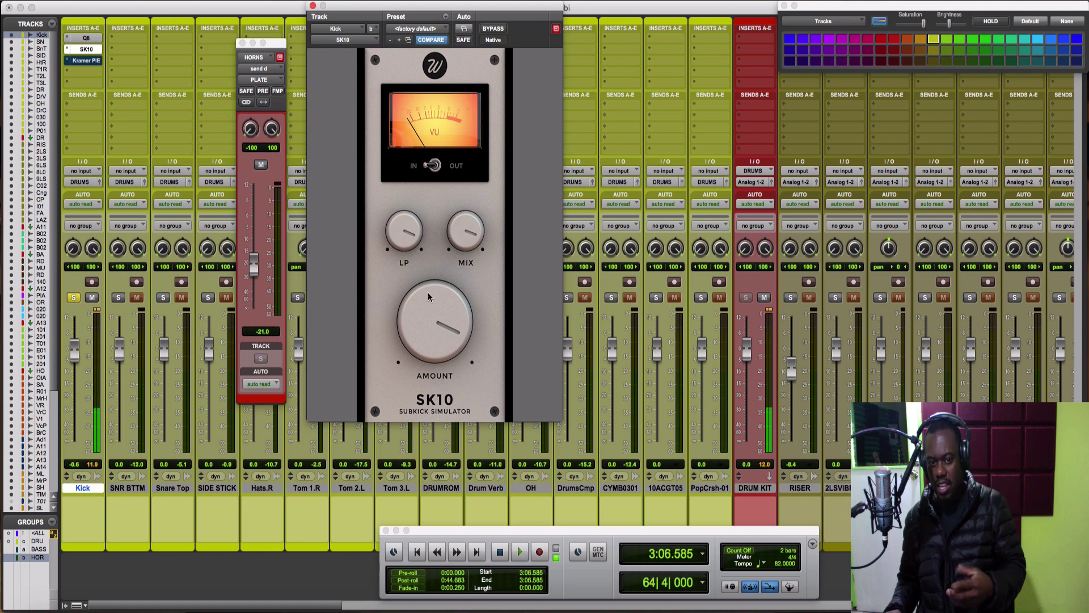
Duplicate the Kick track once and bypass the SK10 on the original Kick track
right_click(78, 491)
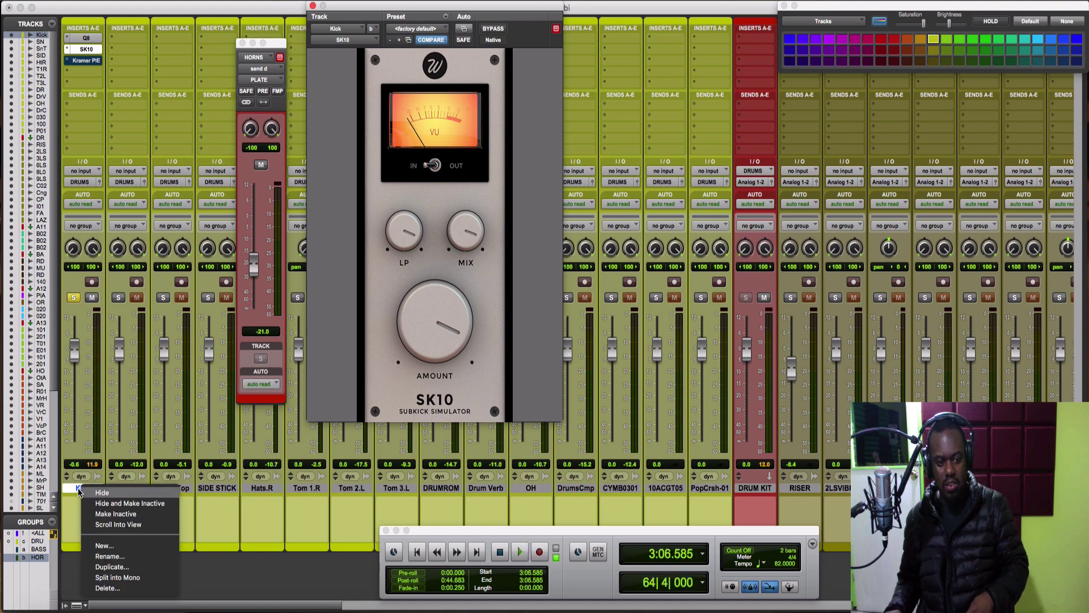
left_click(125, 569)
key("Return")
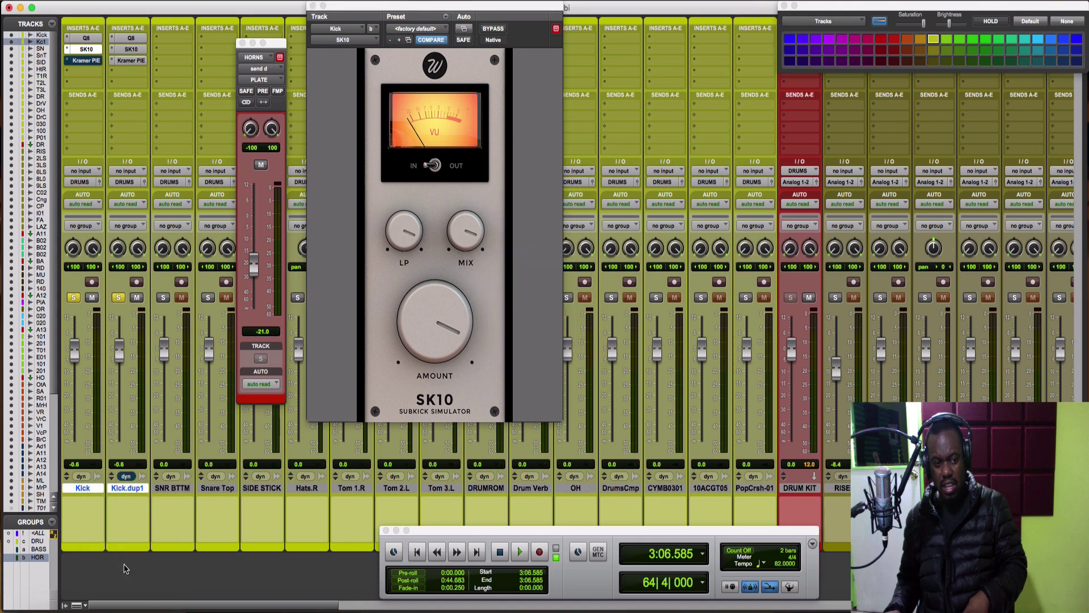
left_click(82, 50, "super")
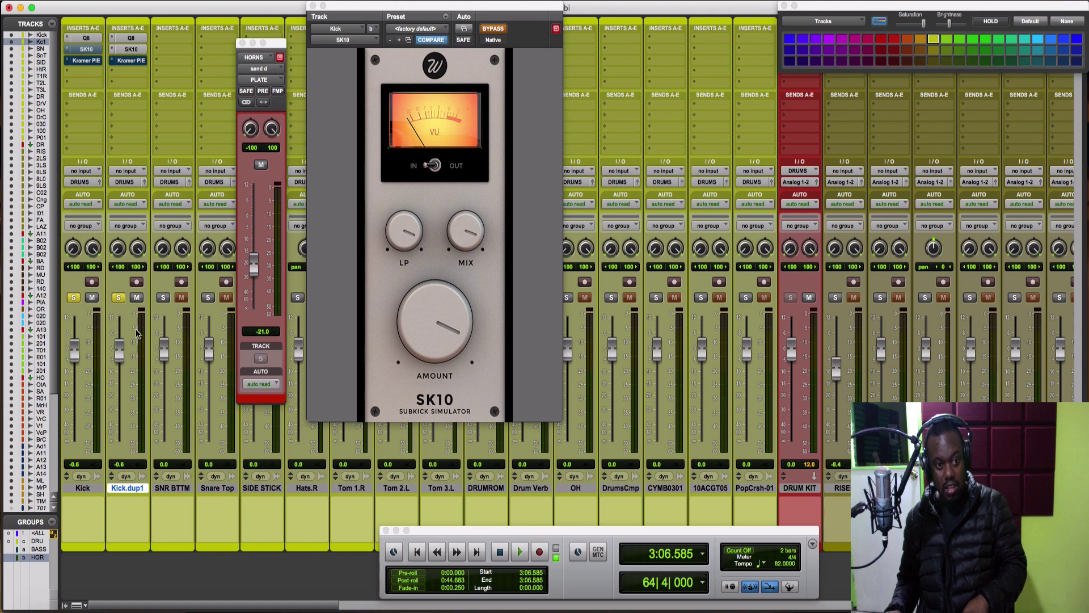
During playback, solo the duplicate kick track alongside the original and blend it in with its fader at -10.2 dB
key("space")
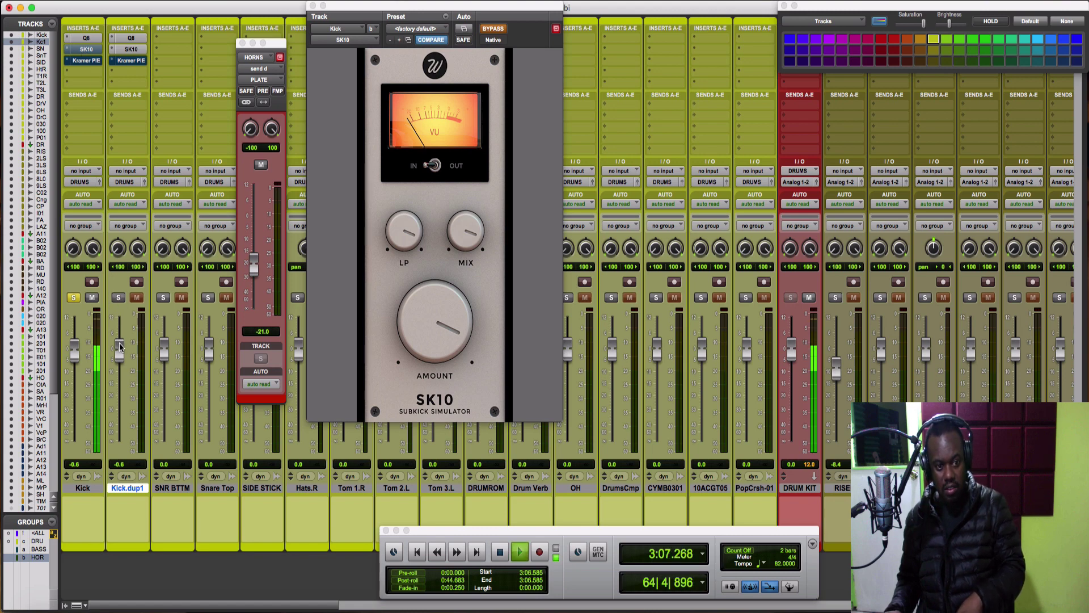
left_click_drag(120, 347, 126, 393)
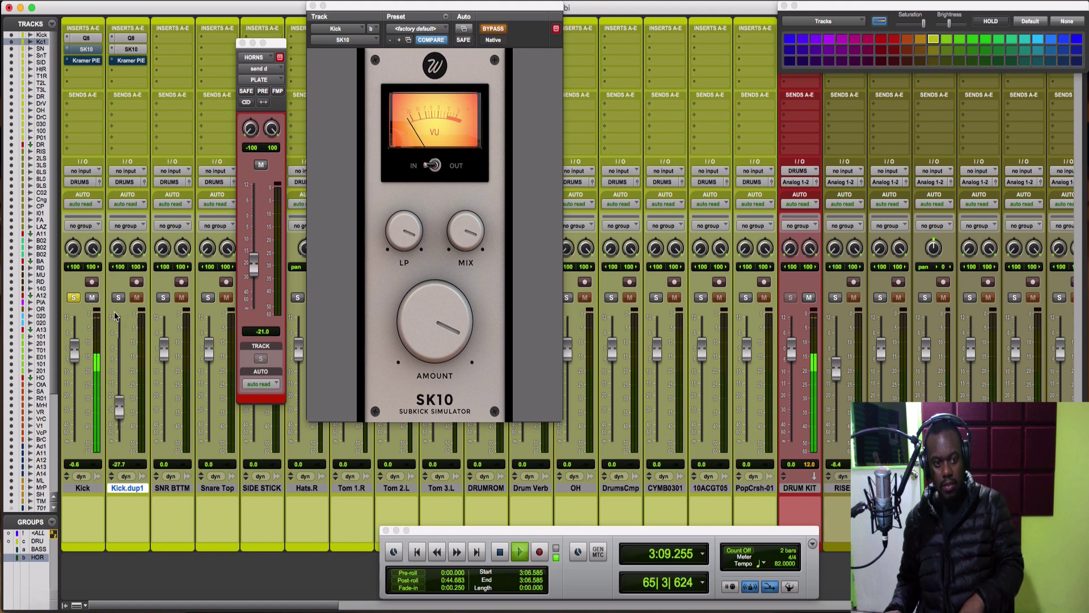
left_click(117, 301)
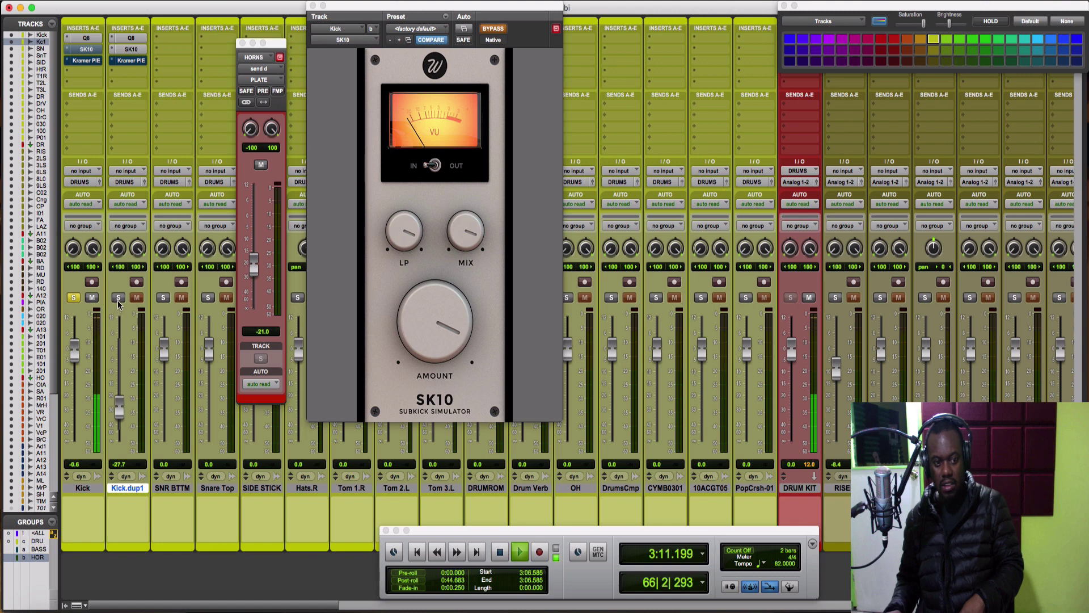
left_click_drag(120, 413, 120, 449)
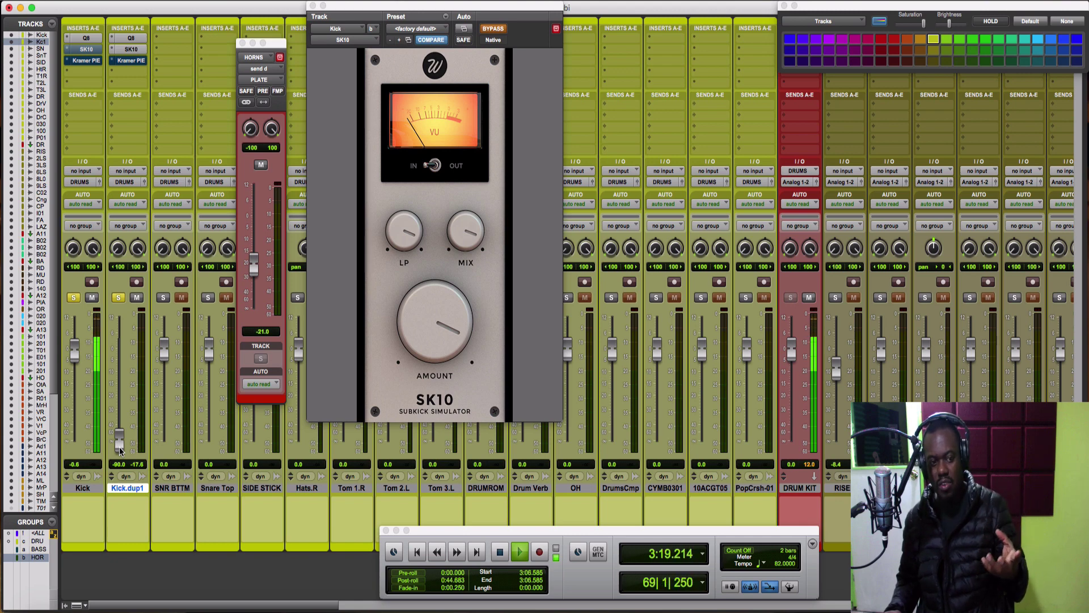
left_click_drag(121, 445, 128, 384)
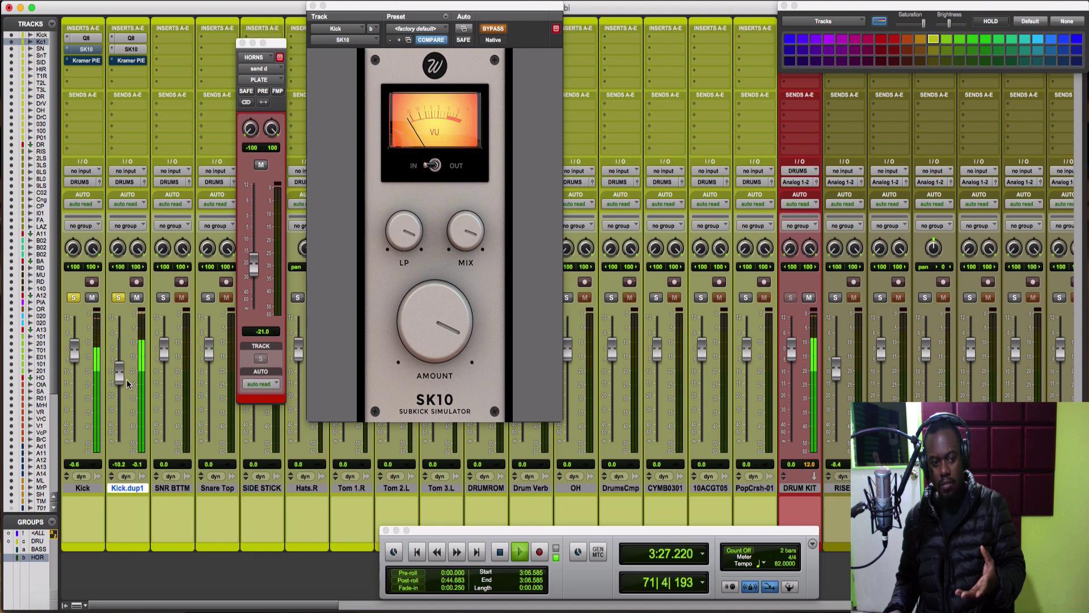
Set the low-pass of the original Kick track's SK10 to 20000 Hz
left_click(444, 220)
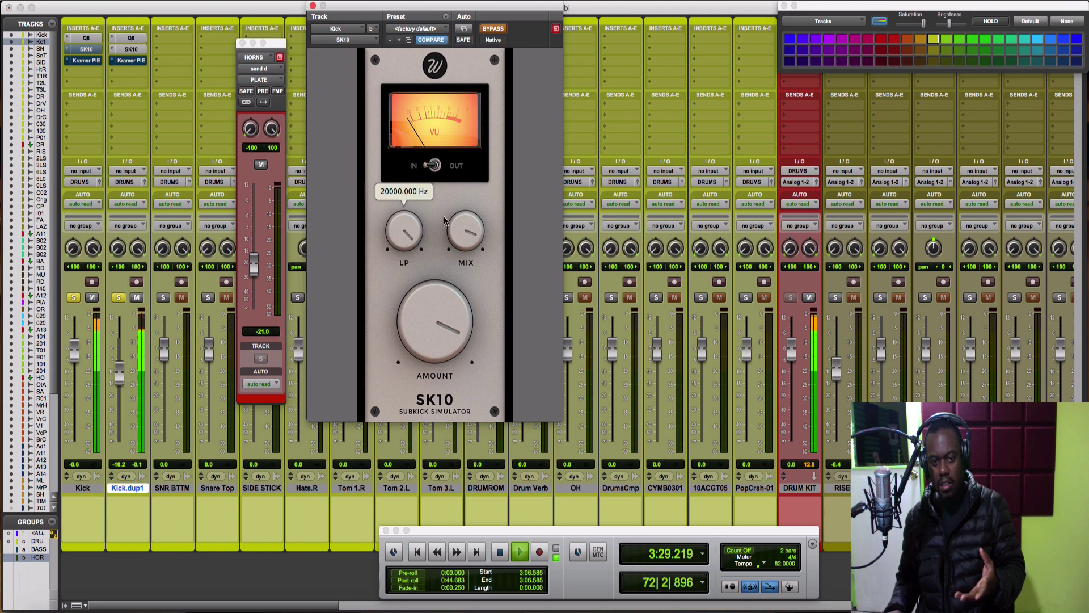
left_click_drag(411, 237, 429, 369)
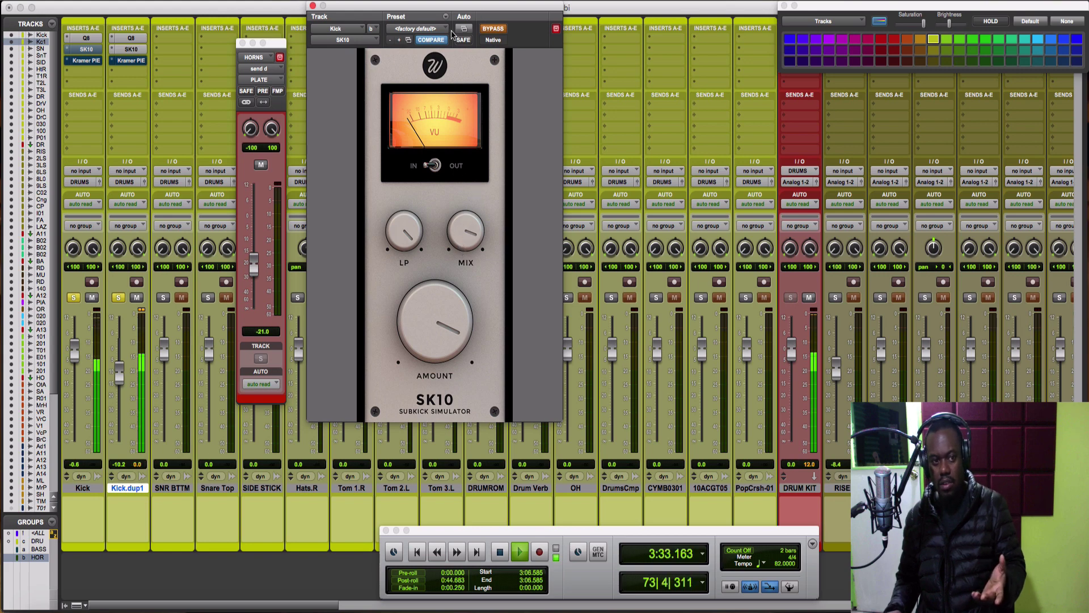
In the duplicate kick track's SK10, raise the low-pass and mix to maximum and set the amount to -3.17 dB
left_click(131, 49)
left_click_drag(400, 230, 403, 40)
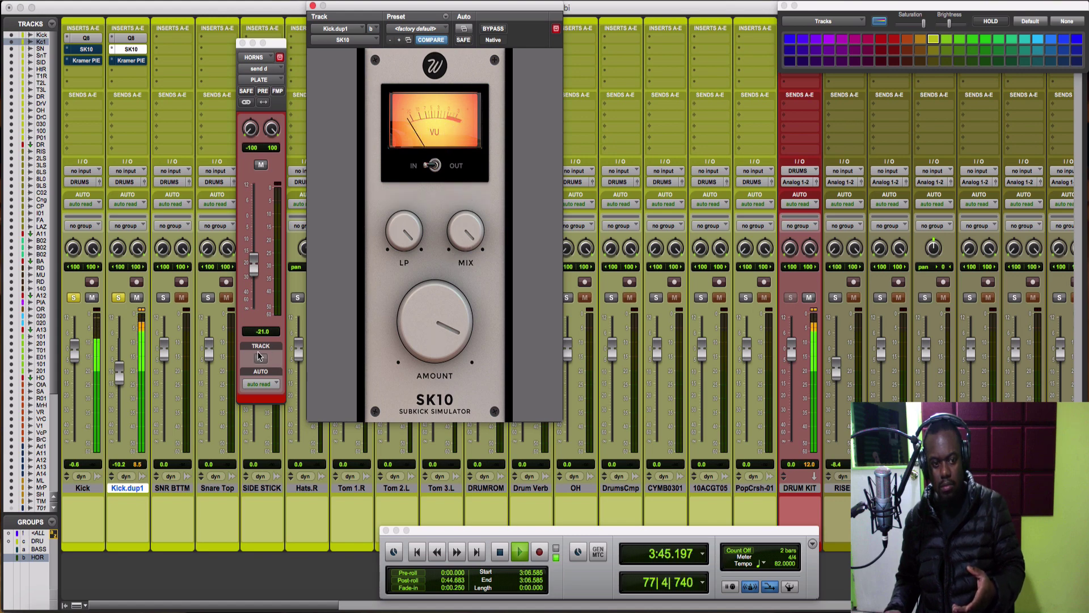
left_click_drag(436, 334, 437, 301)
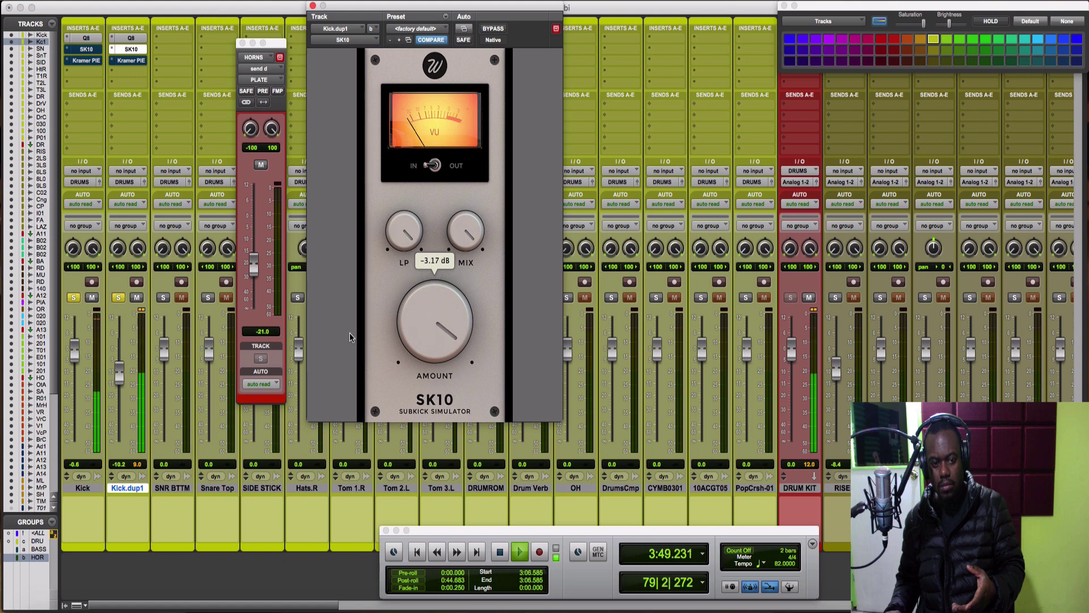
Lower the duplicate kick track's fader to -15.3 dB
mouse_move(120, 373)
left_mouse_down()
mouse_move(121, 396)
mouse_move(124, 385)
left_mouse_up()
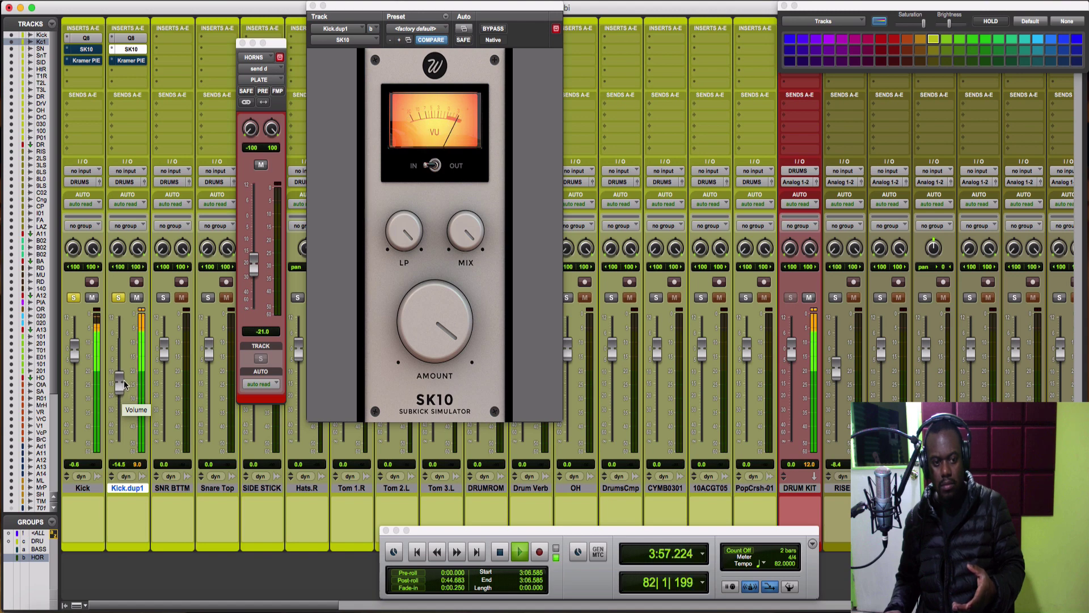
left_click_drag(125, 385, 125, 387)
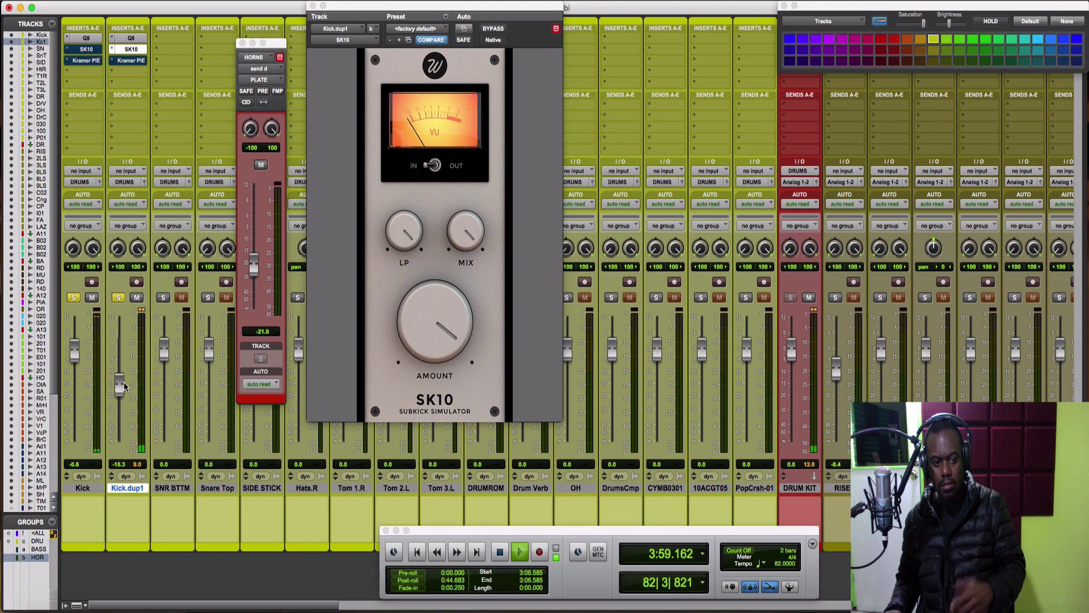
Restart playback, compare the kick with its duplicate muted and unmuted, and lower the duplicate's fader to -17.9 dB
key("space")
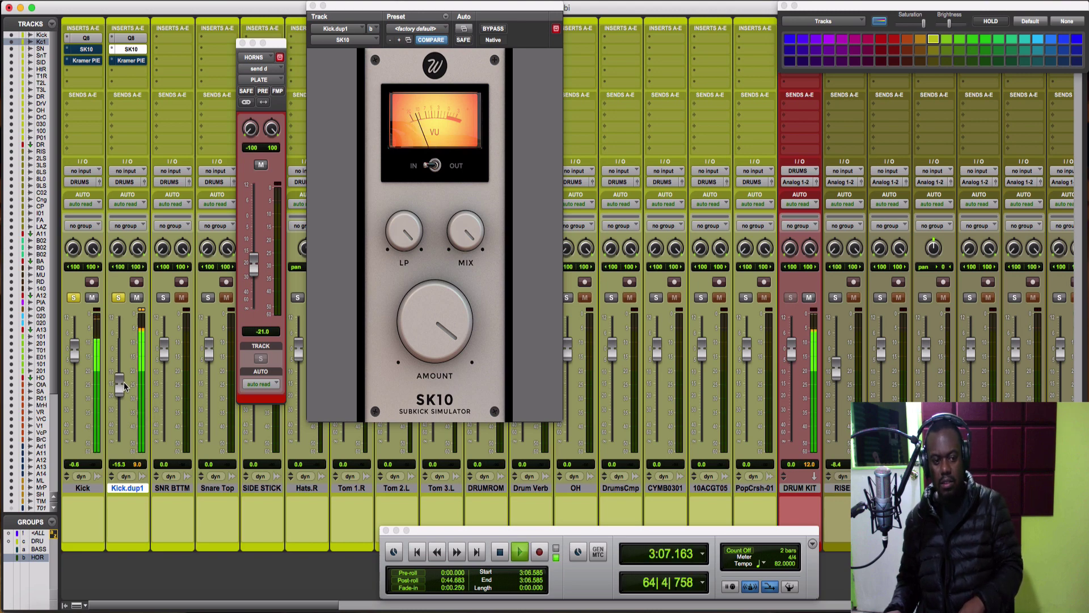
left_click(137, 298)
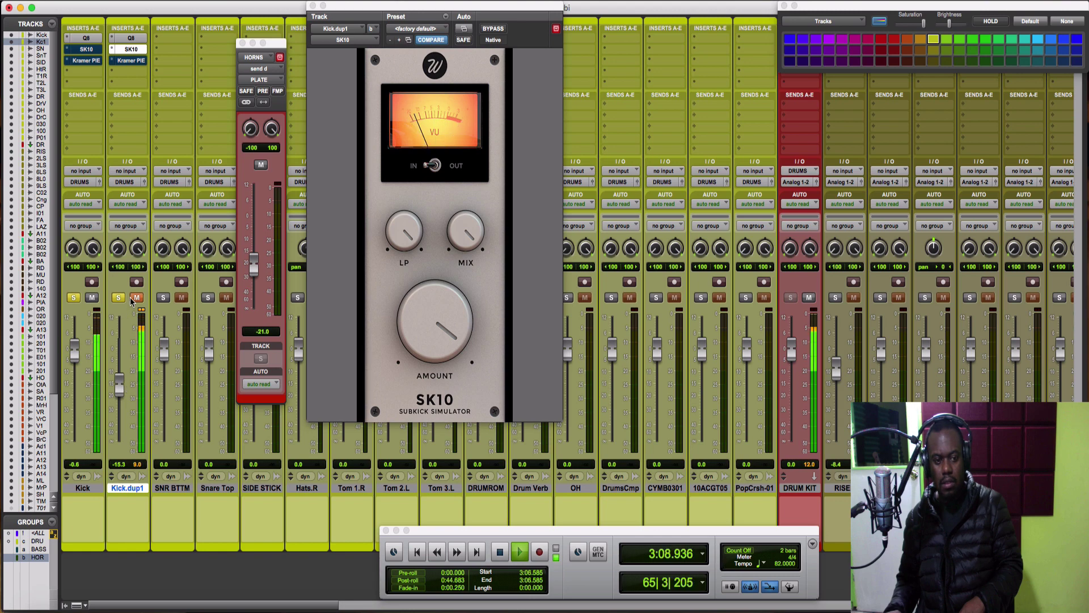
key("Return")
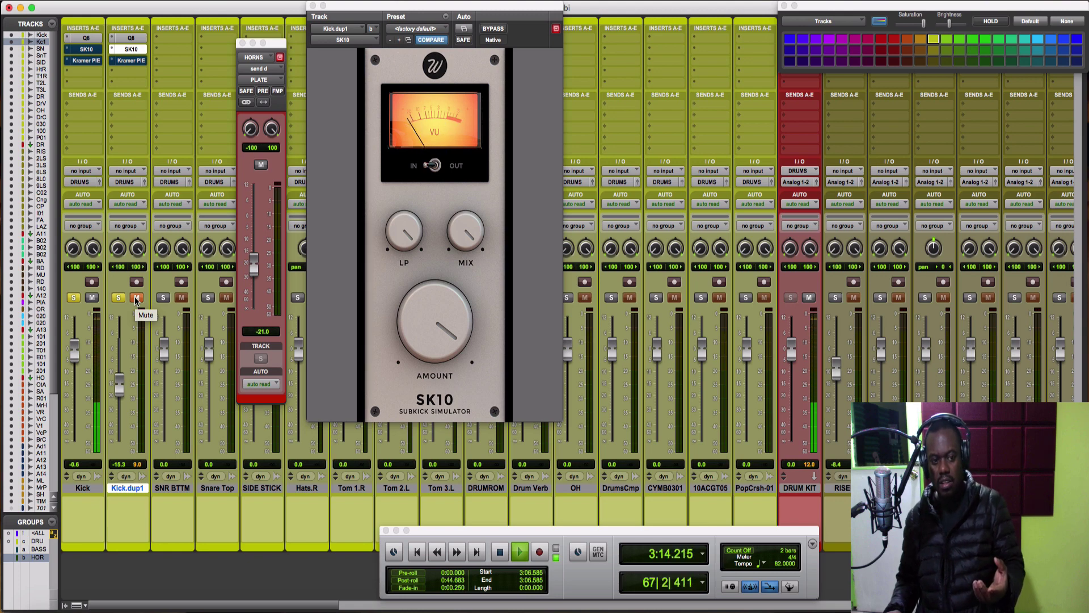
left_click(136, 297)
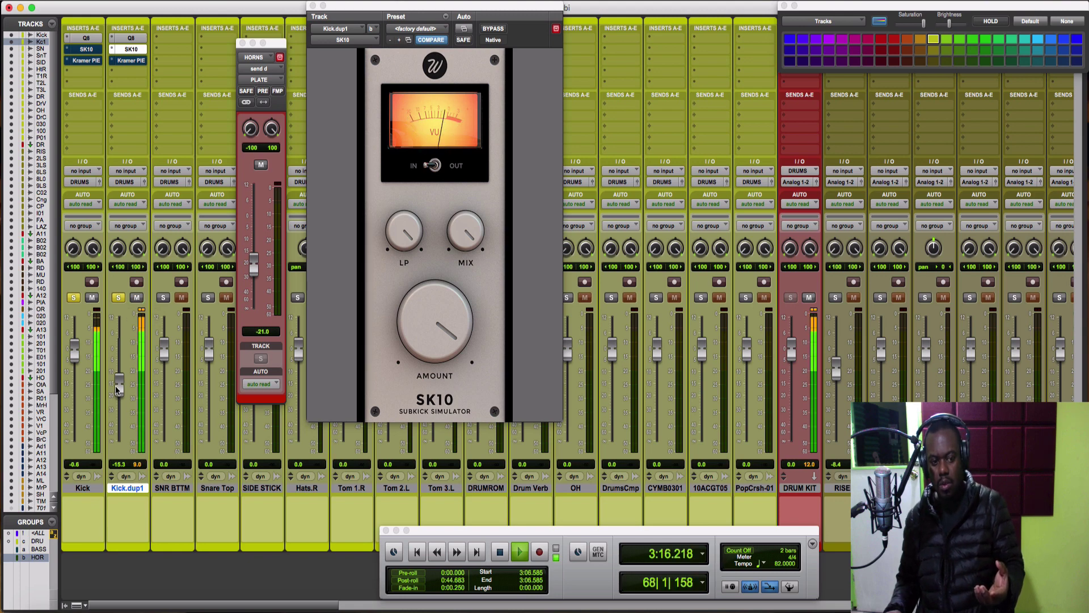
left_click_drag(116, 389, 118, 394)
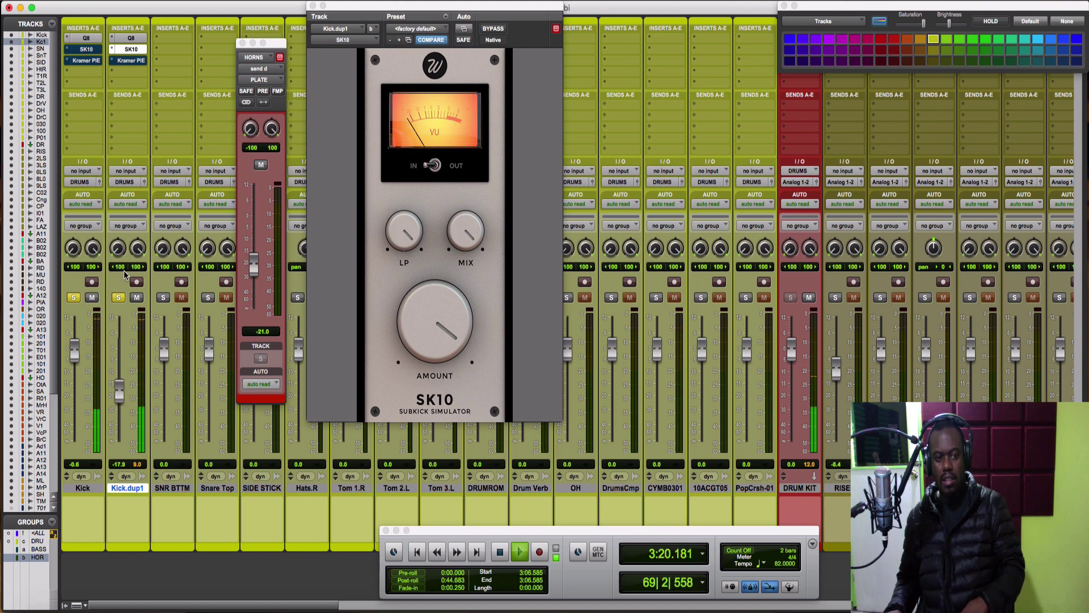
Mute and unmute the duplicate kick track during playback to compare the blend, and stop playback
left_click(136, 298)
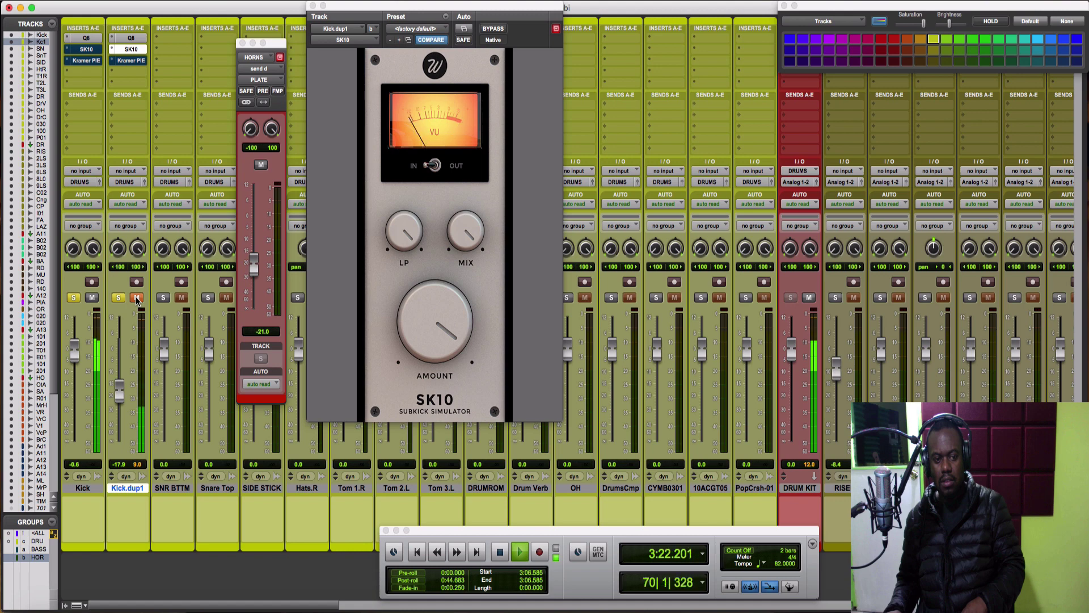
left_click(137, 298)
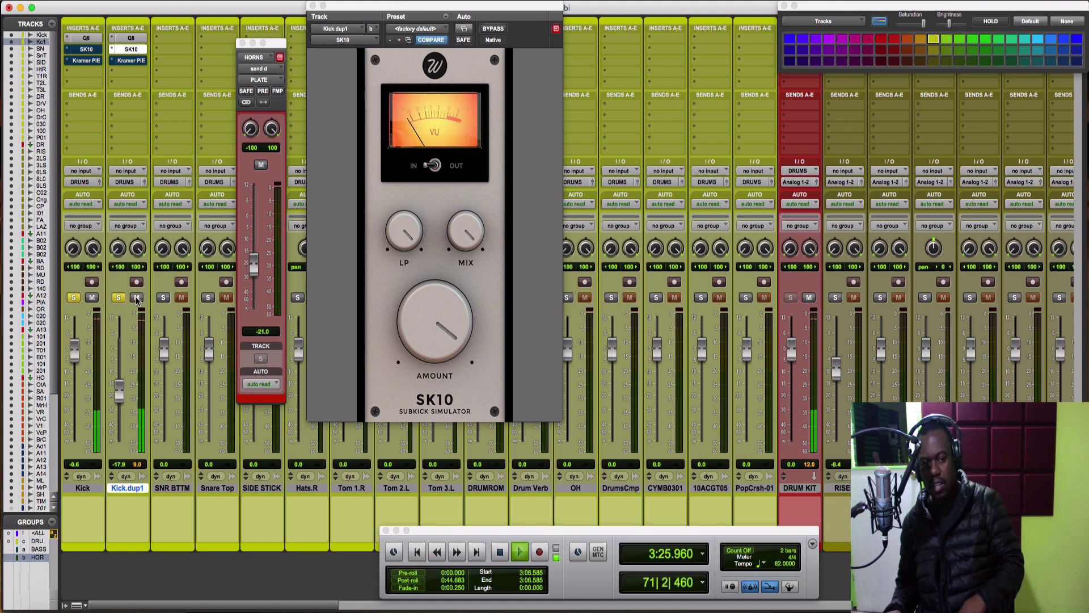
key("space")
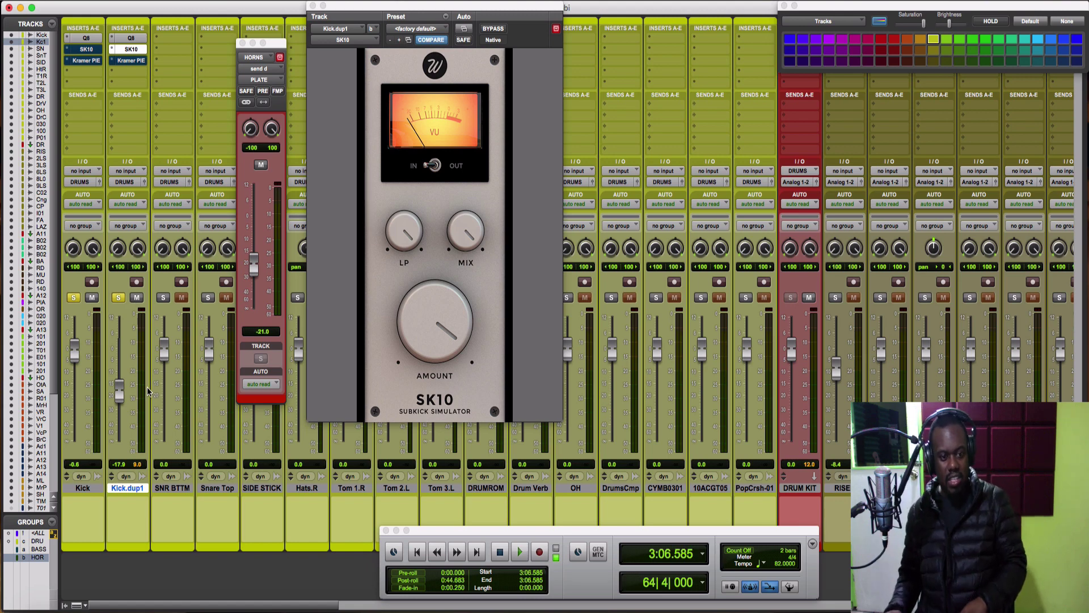
Delete the Kick.dup1 track along with its active clips, and open the SK10 on the Kick track
right_click(123, 488)
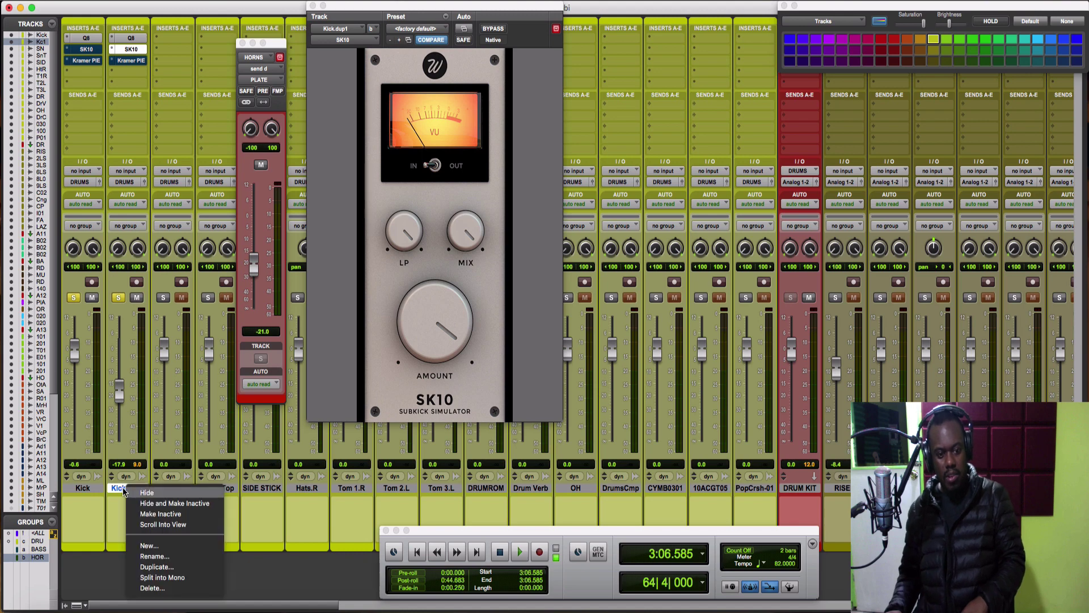
left_click(150, 589)
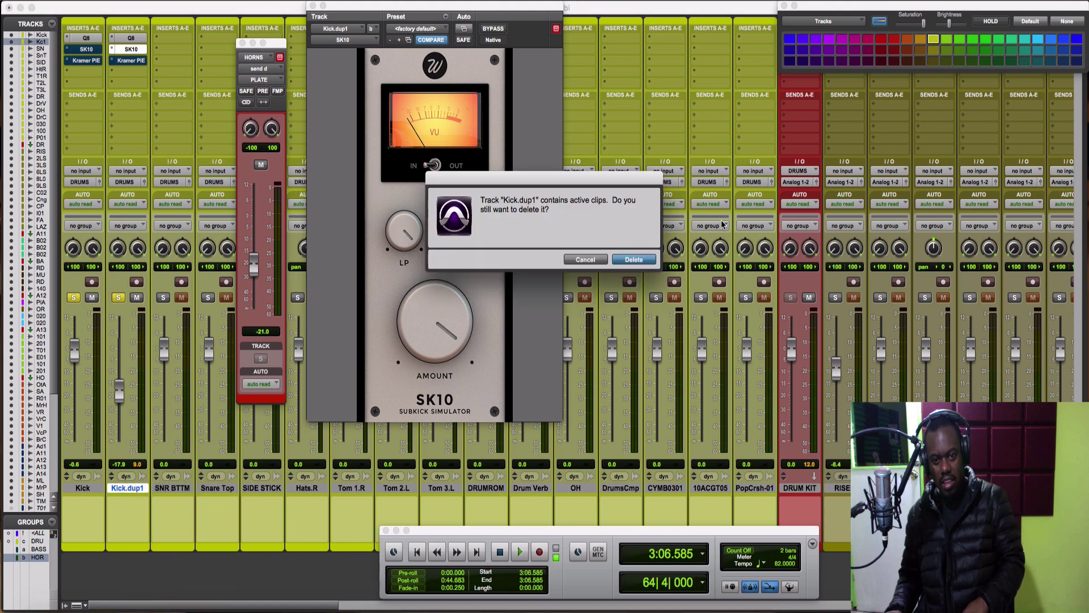
left_click(633, 259)
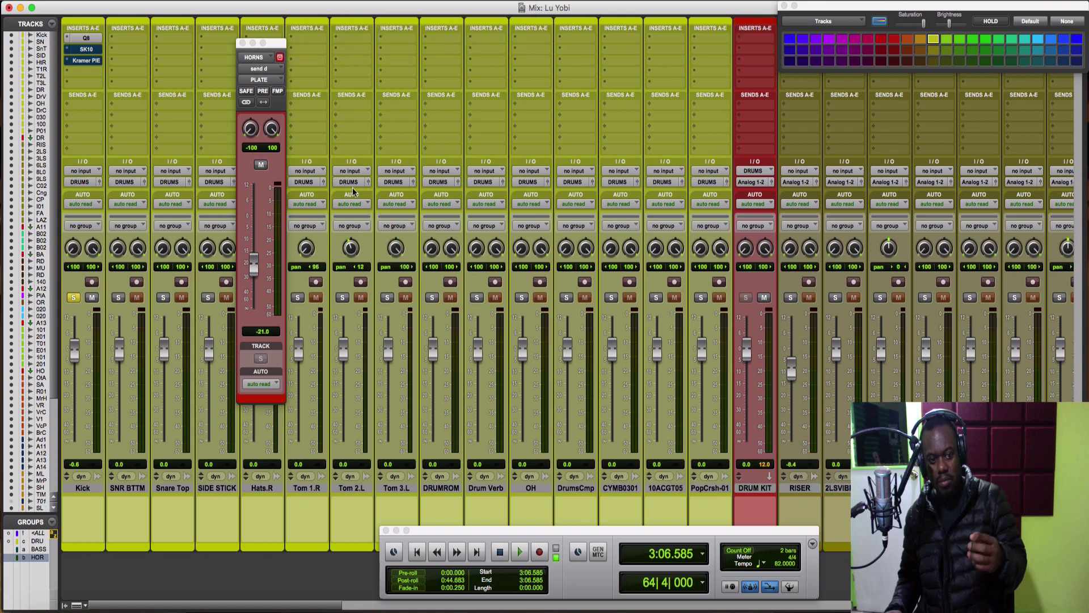
left_click(86, 49)
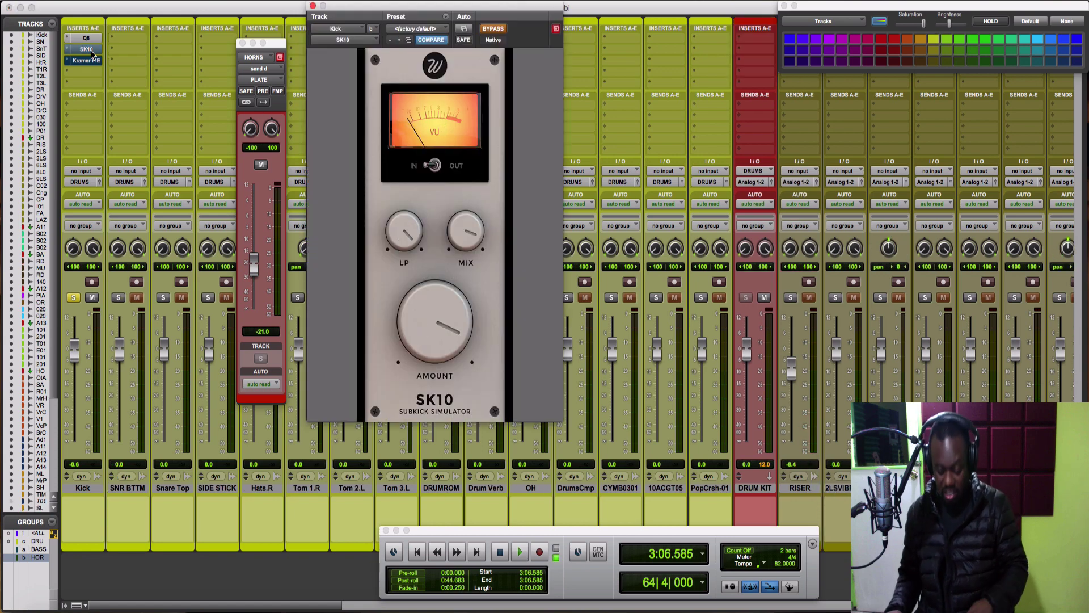
Look through the mixer's tracks from the drums across bass, guitars, horns and vocals to the aux returns, and return to the Kick track
scroll(635, 254, "right", 15)
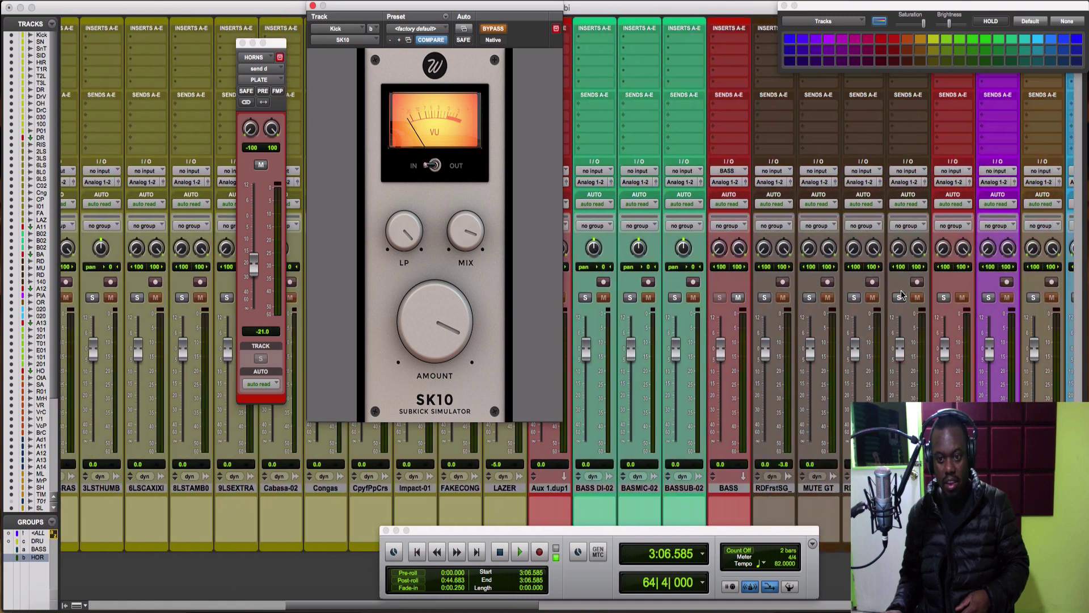
scroll(902, 293, "right", 15)
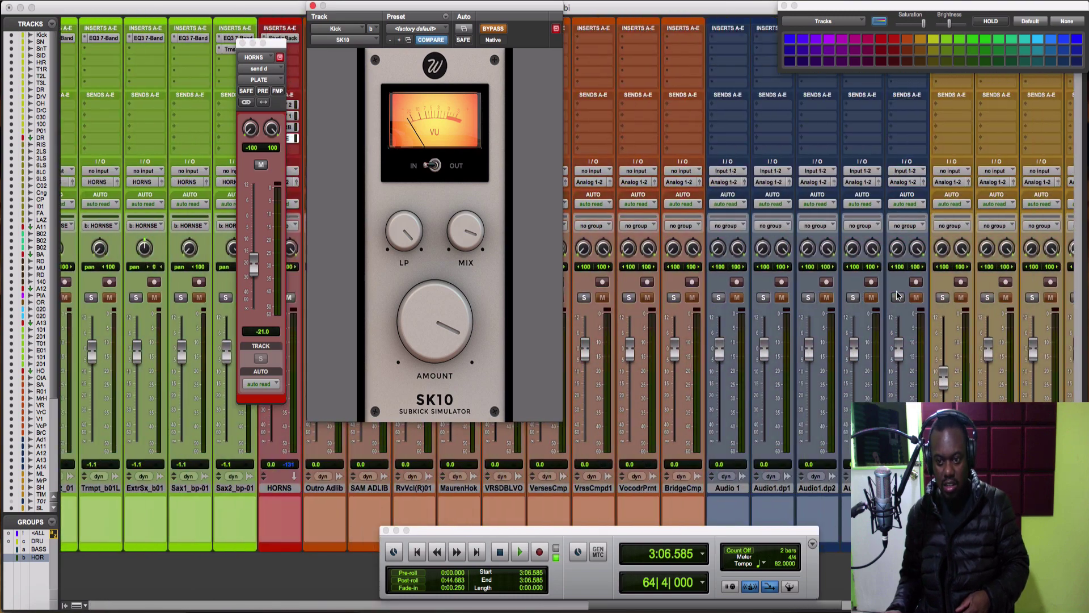
scroll(897, 293, "left", 10)
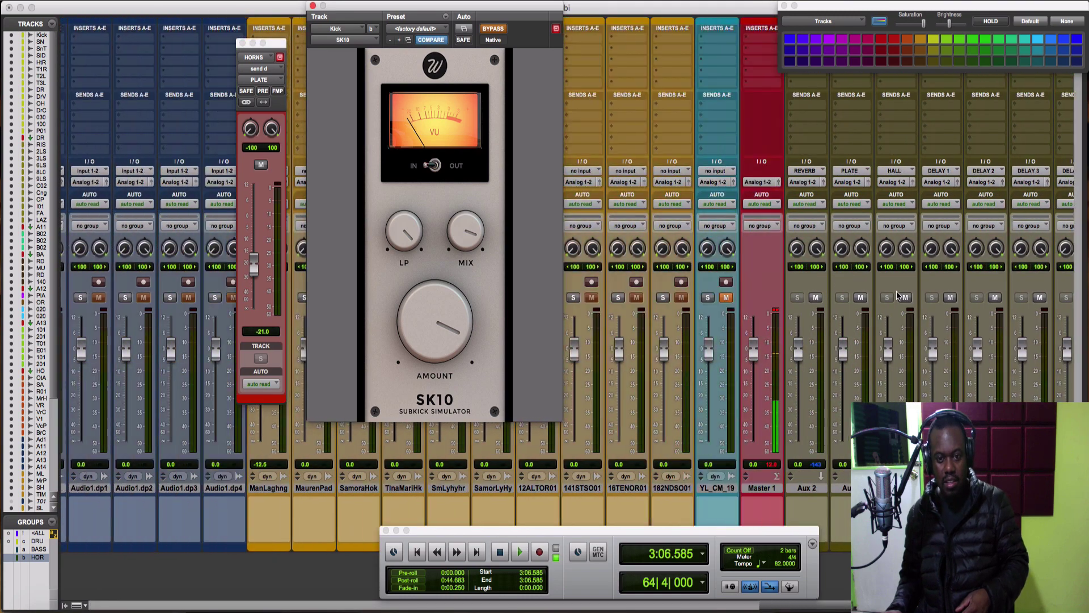
scroll(895, 295, "left", 15)
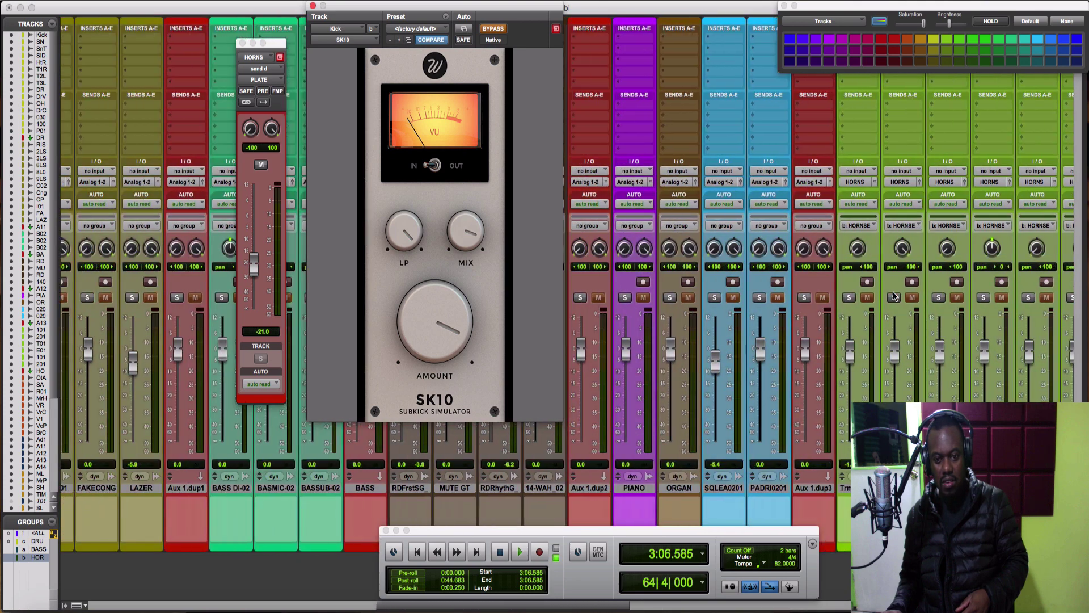
scroll(892, 295, "left", 12)
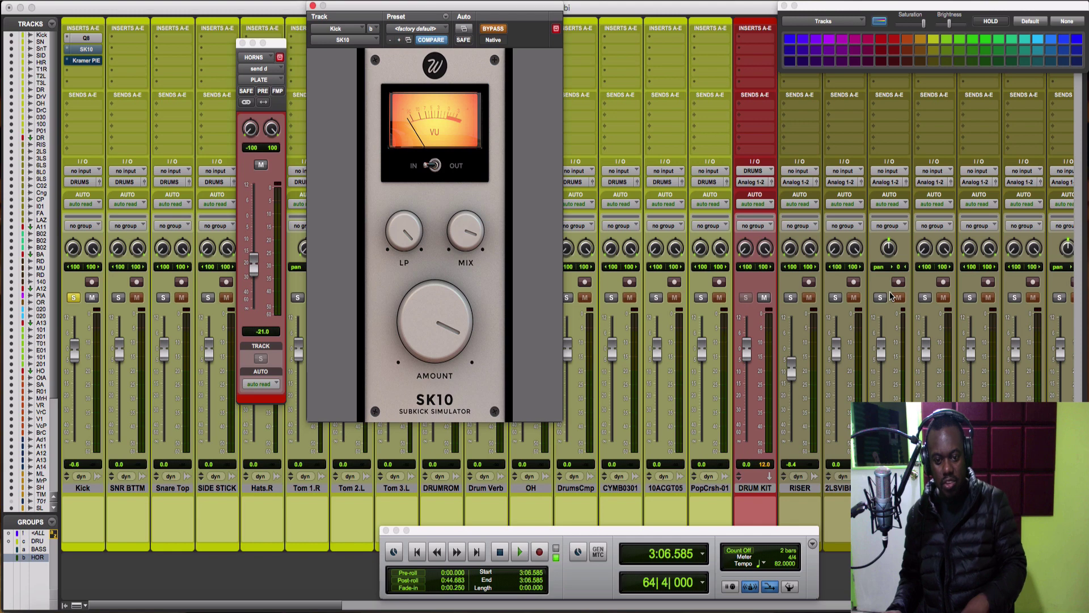
scroll(1030, 335, "right", 8)
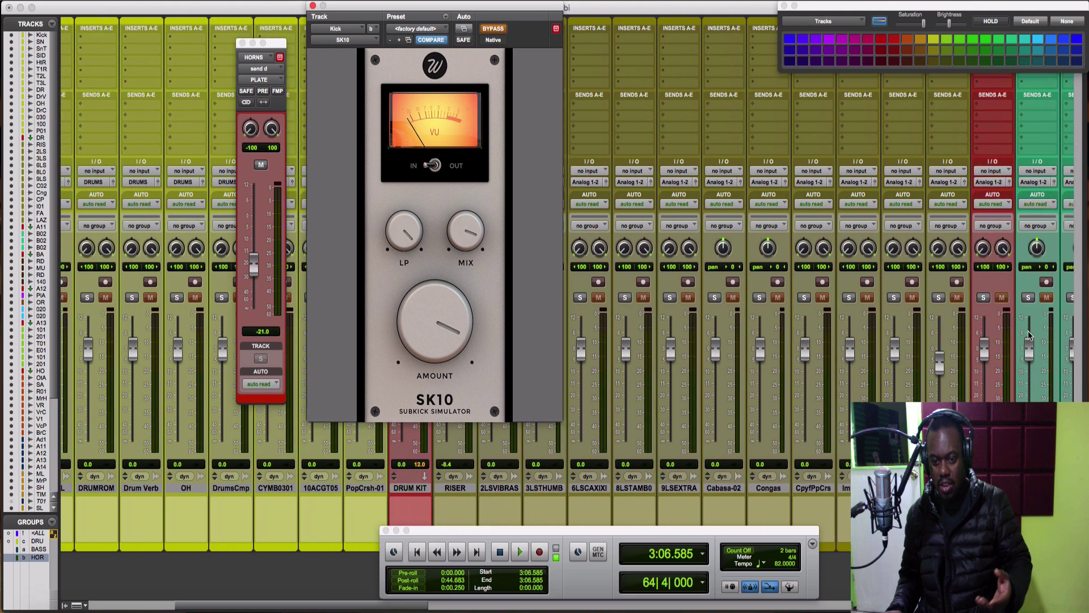
scroll(1030, 335, "right", 10)
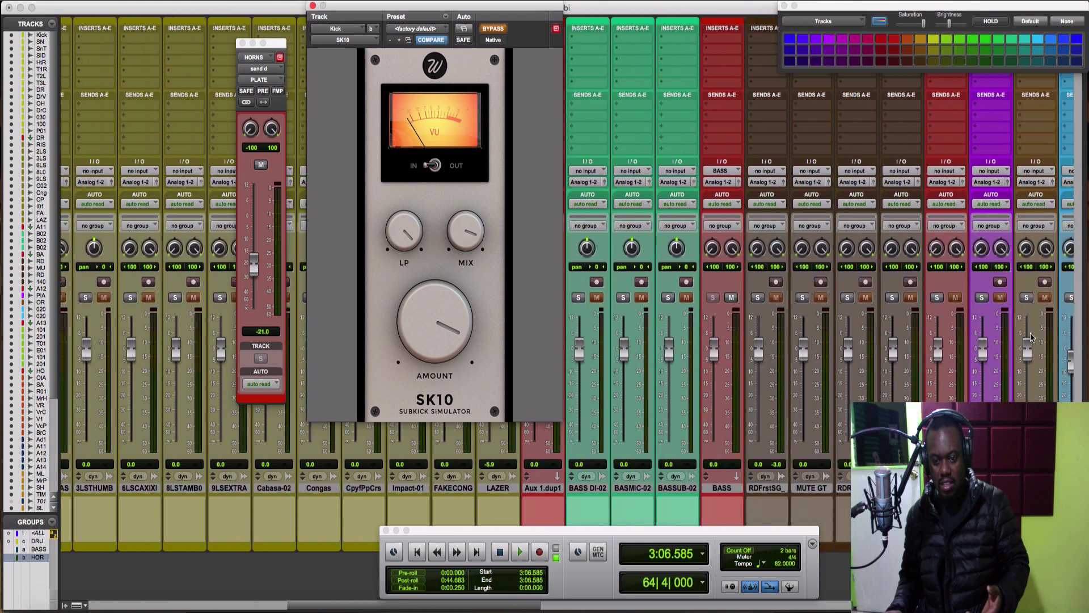
scroll(1030, 334, "right", 8)
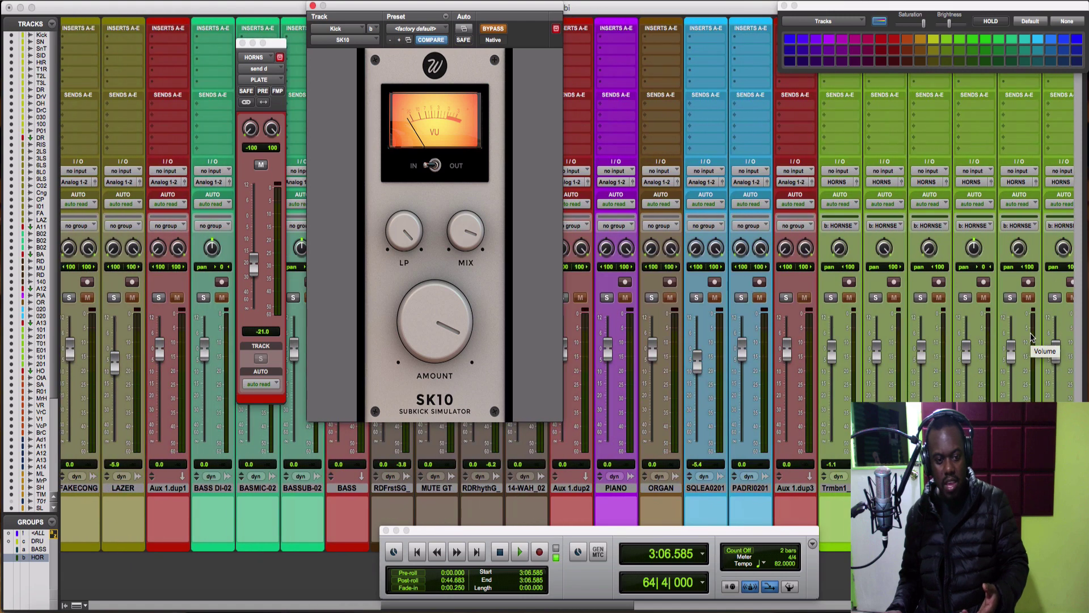
scroll(1031, 338, "right", 1)
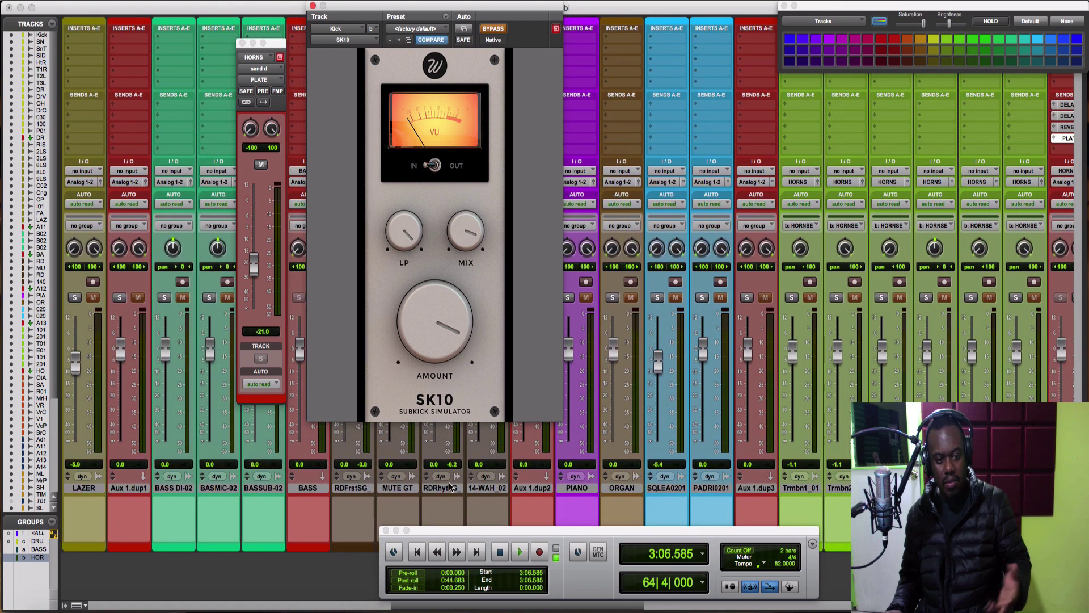
scroll(449, 487, "right", 4)
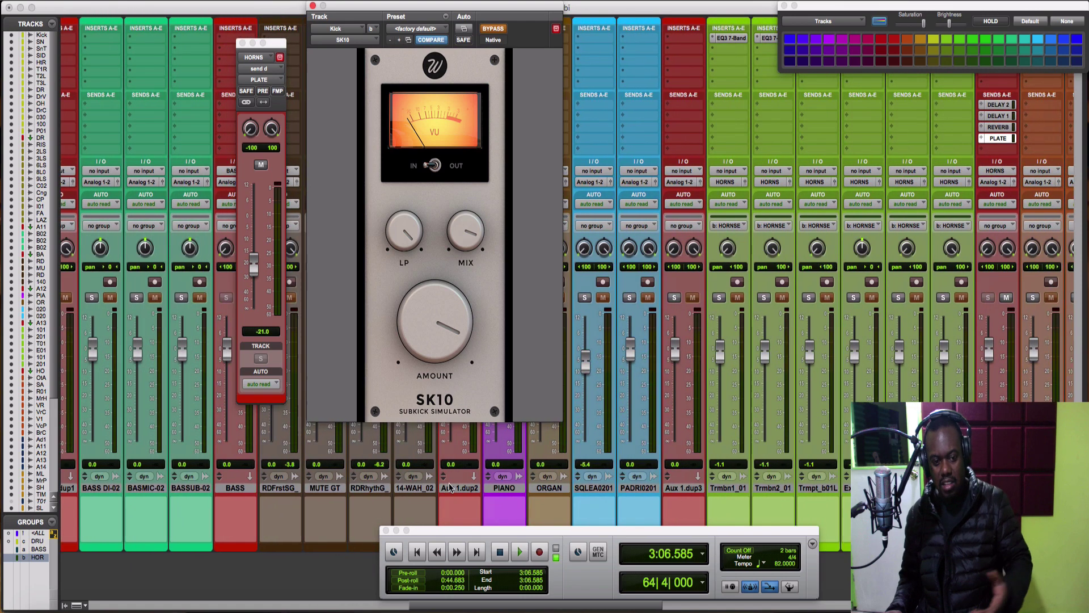
scroll(450, 487, "right", 3)
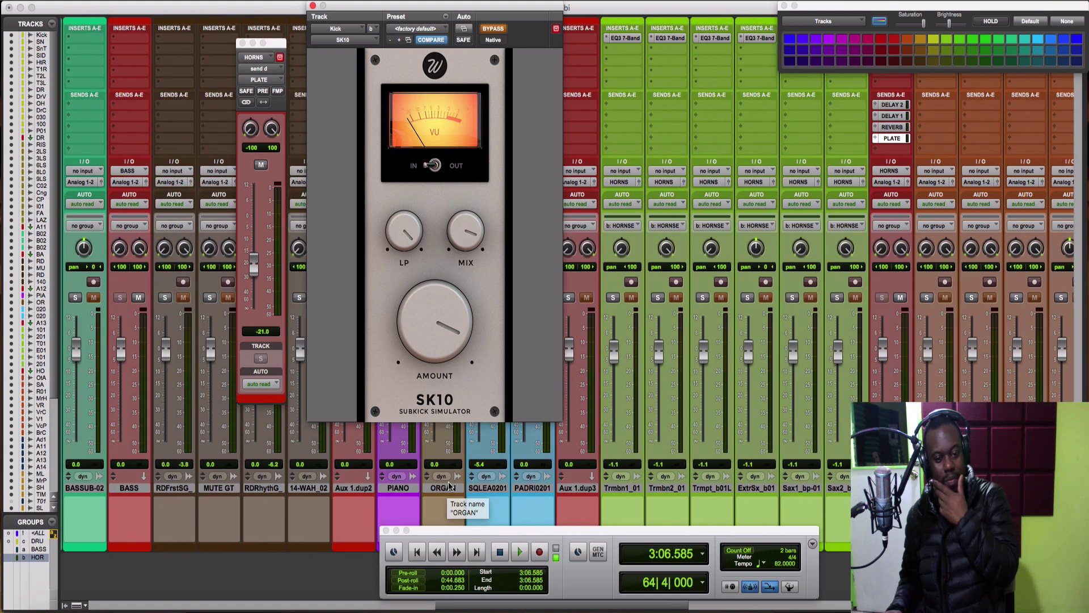
scroll(449, 487, "right", 12)
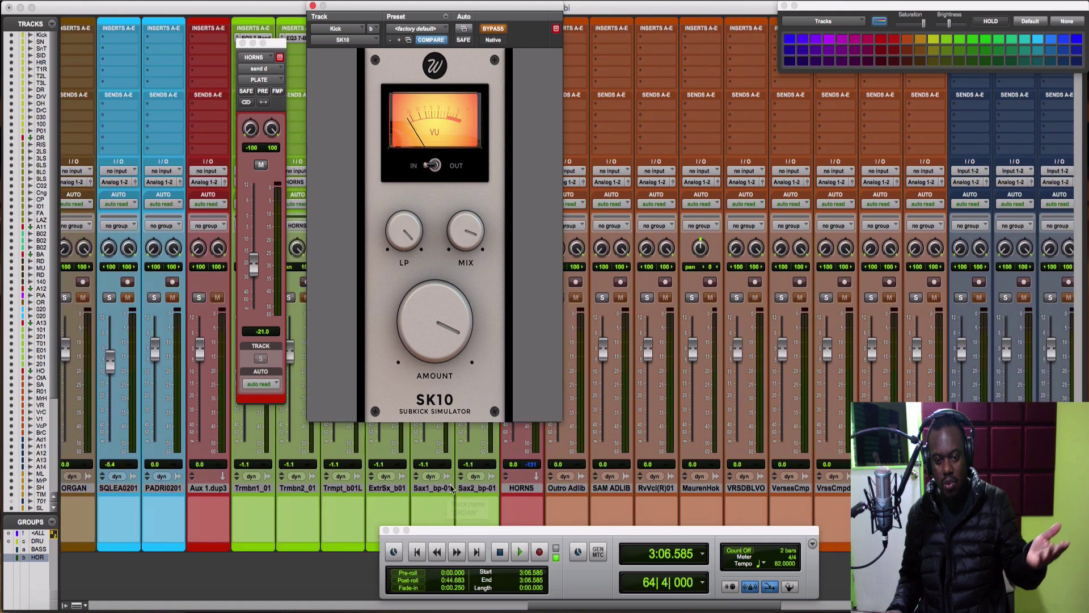
scroll(451, 487, "right", 7)
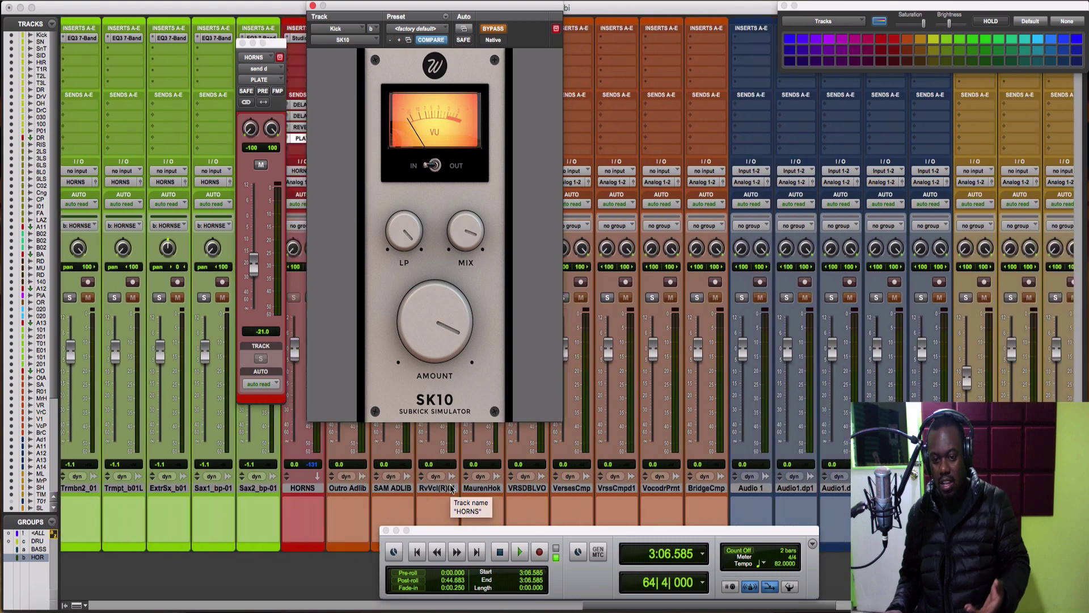
scroll(451, 488, "right", 20)
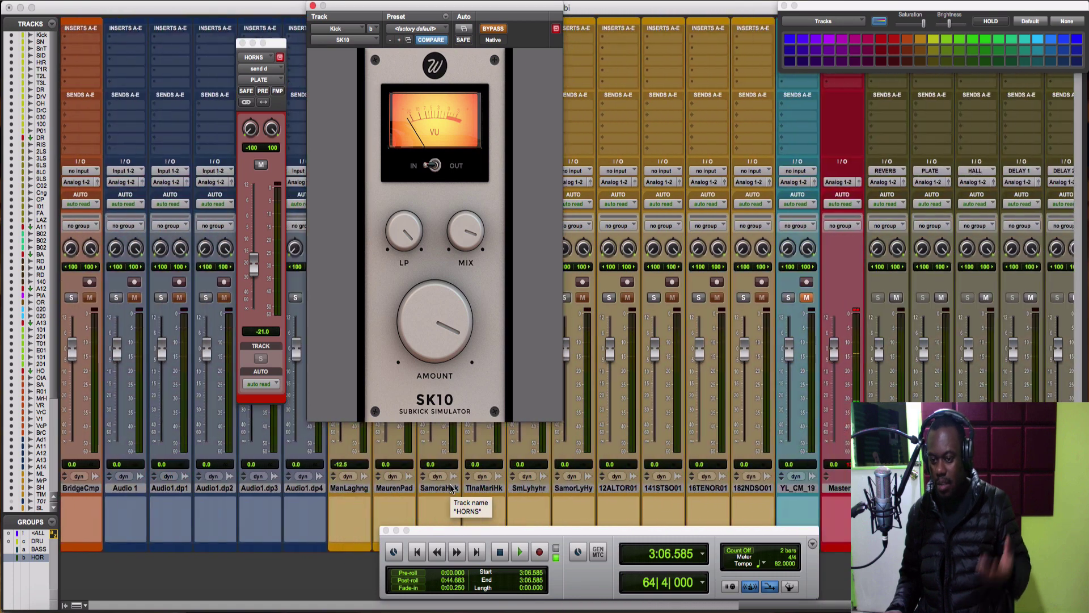
scroll(451, 488, "right", 8)
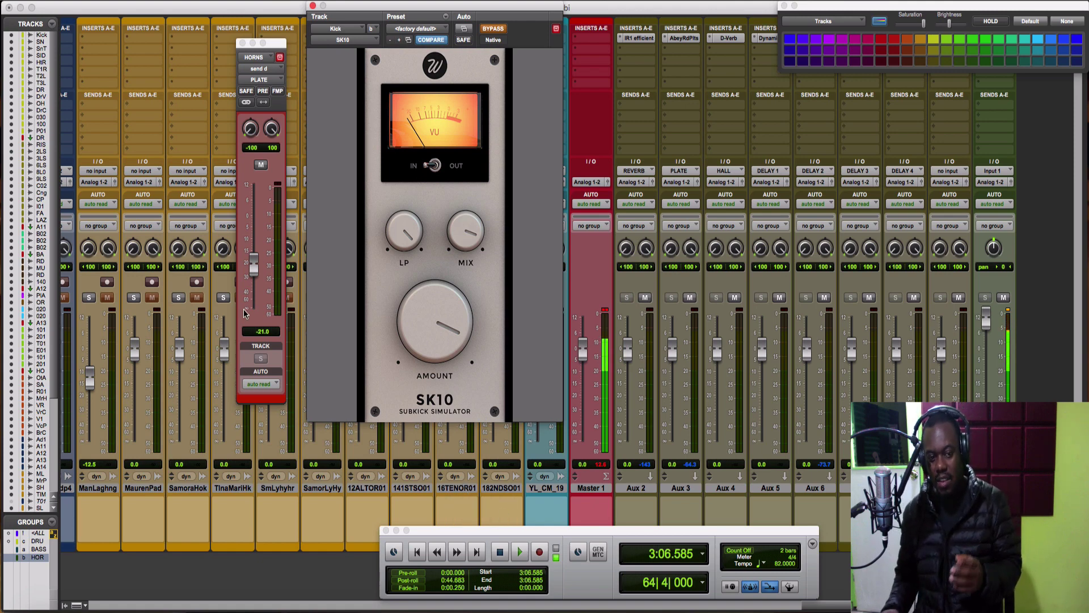
scroll(150, 340, "left", 20)
scroll(149, 339, "left", 15)
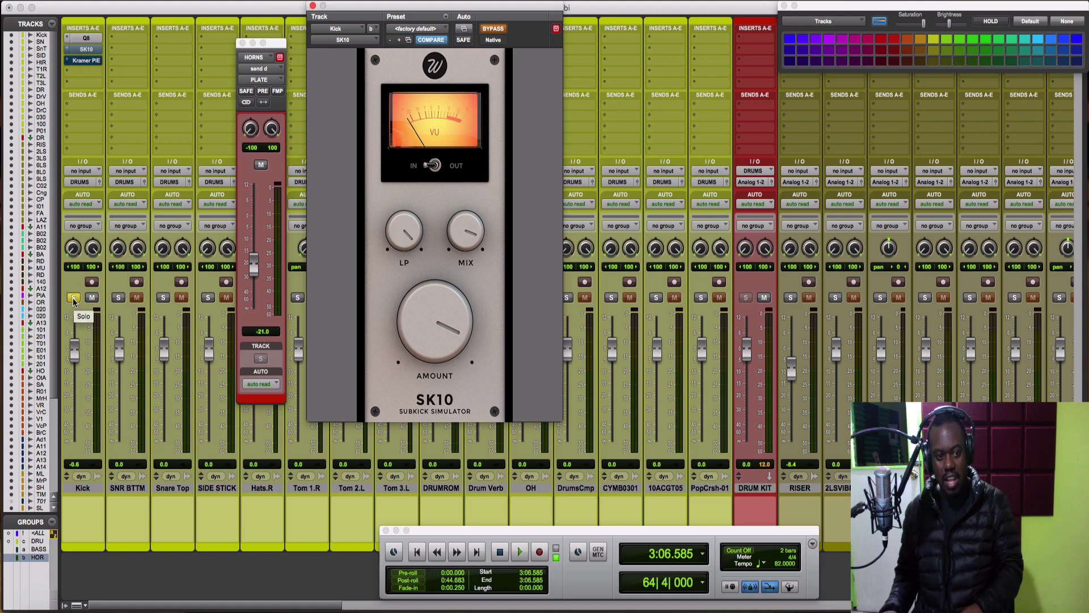
Enable the DRUM KIT group to solo all its drum tracks together, and also solo the RDFrstSG_ and RDRhythG_ guitar tracks
left_click(35, 540)
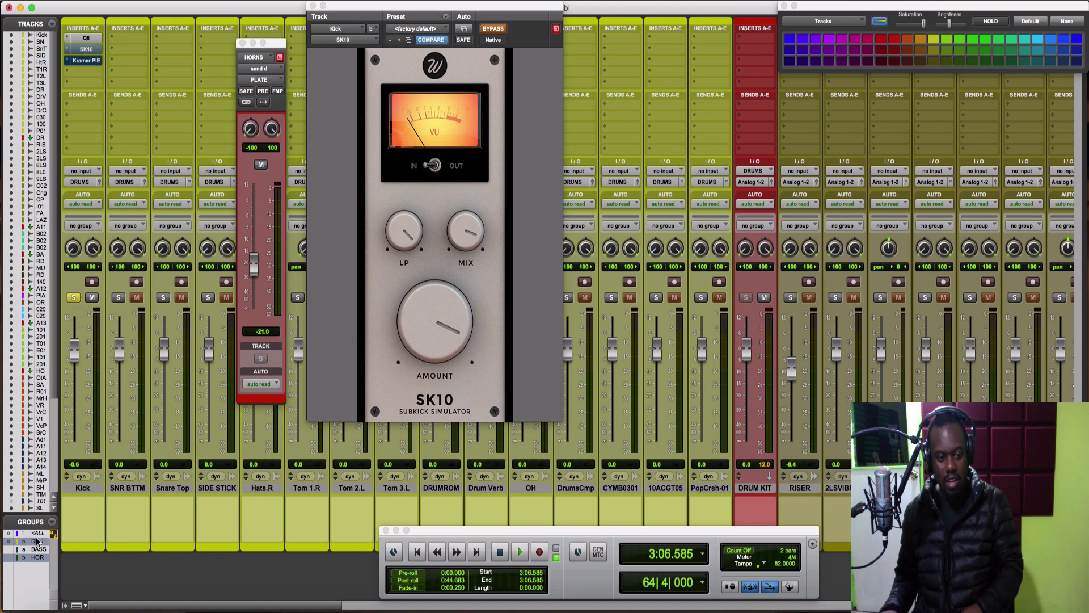
left_click(118, 297)
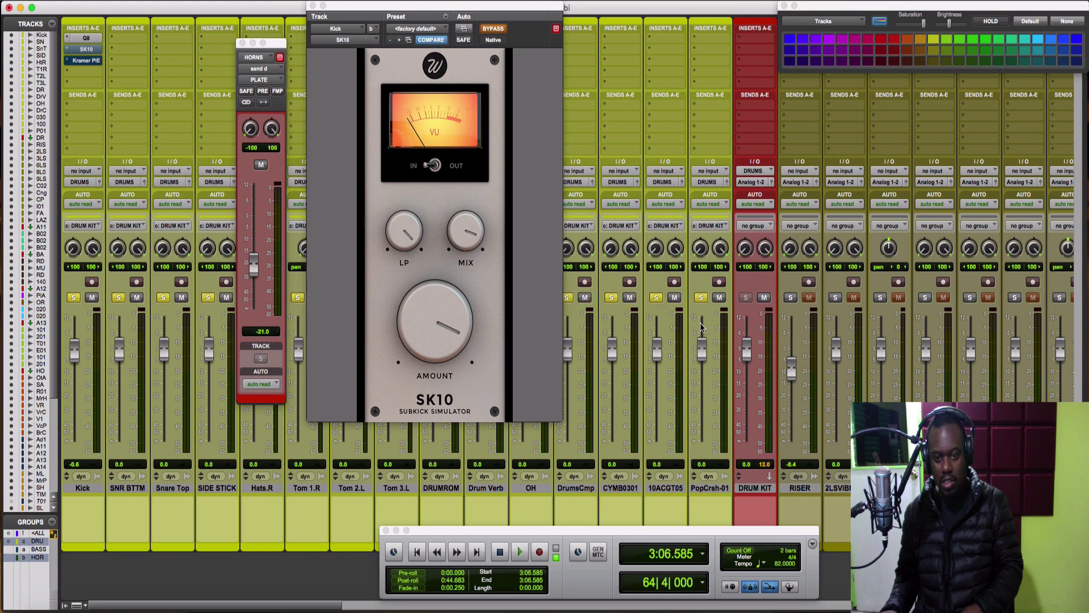
scroll(734, 322, "right", 15)
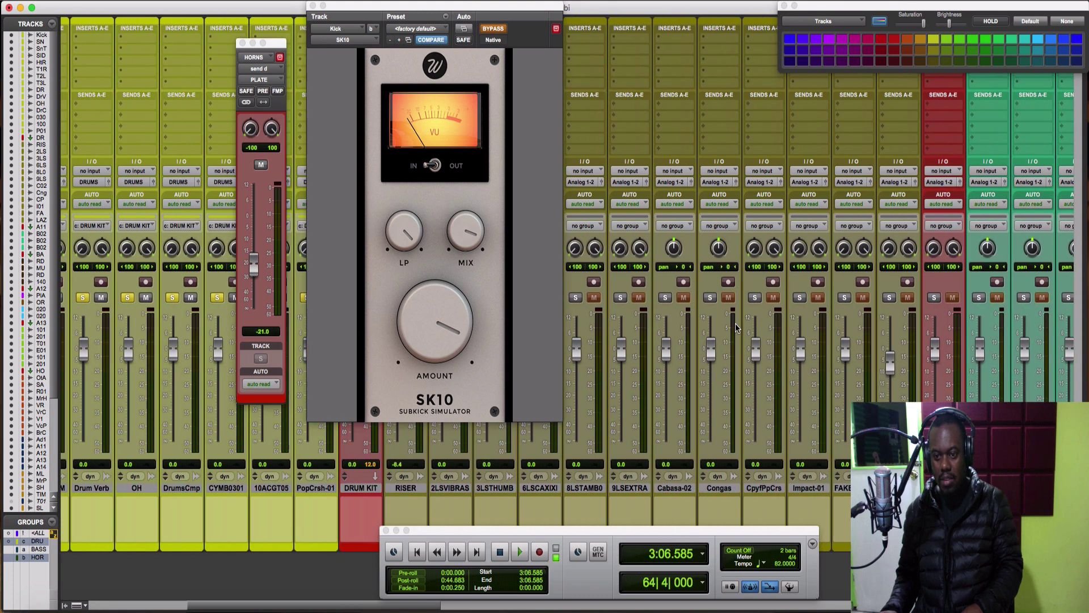
scroll(734, 324, "right", 2)
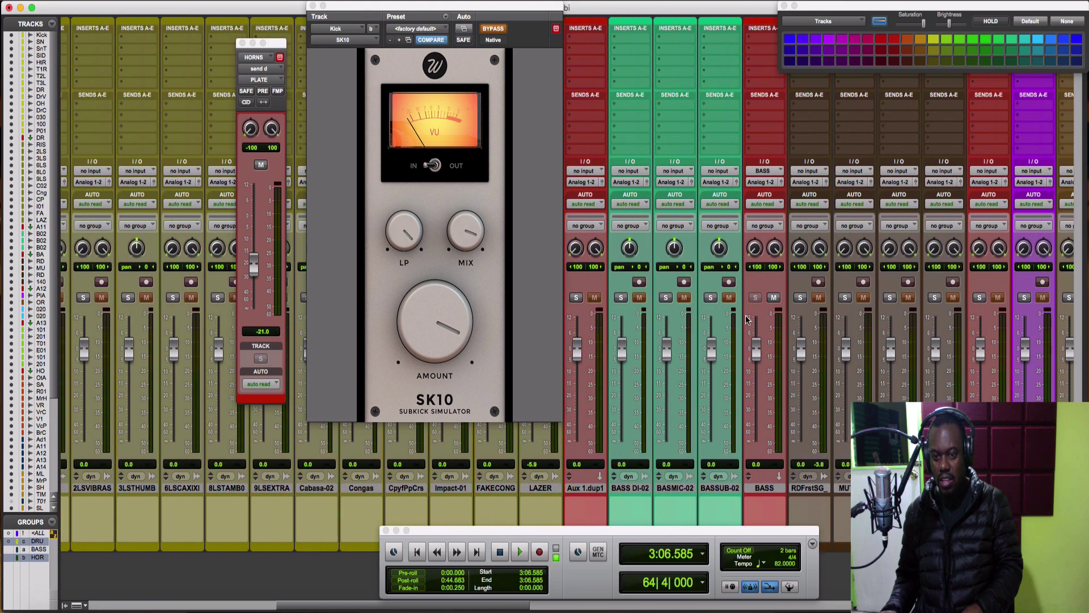
left_click(801, 298)
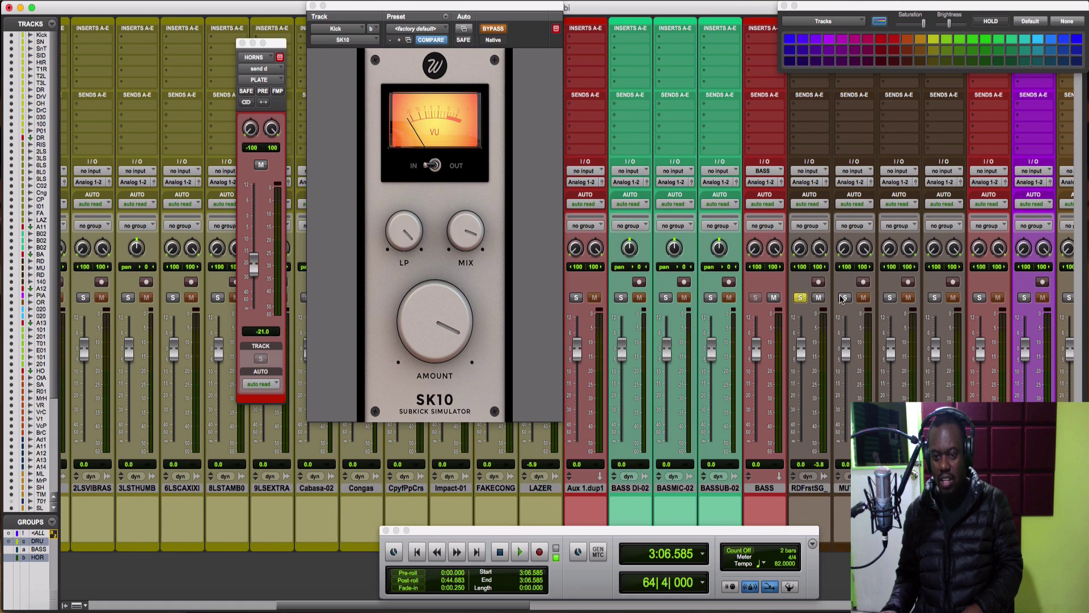
left_click(890, 298)
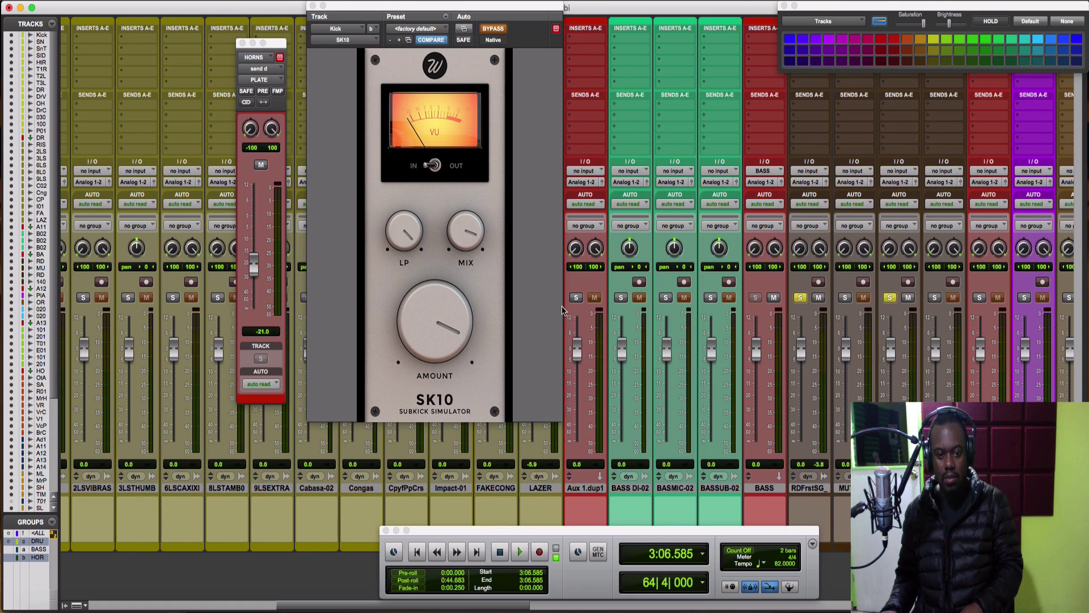
Play the drums with the guitars, compare with the MUTE GT track's solo on and off, leave it soloed, and stop playback
key("space")
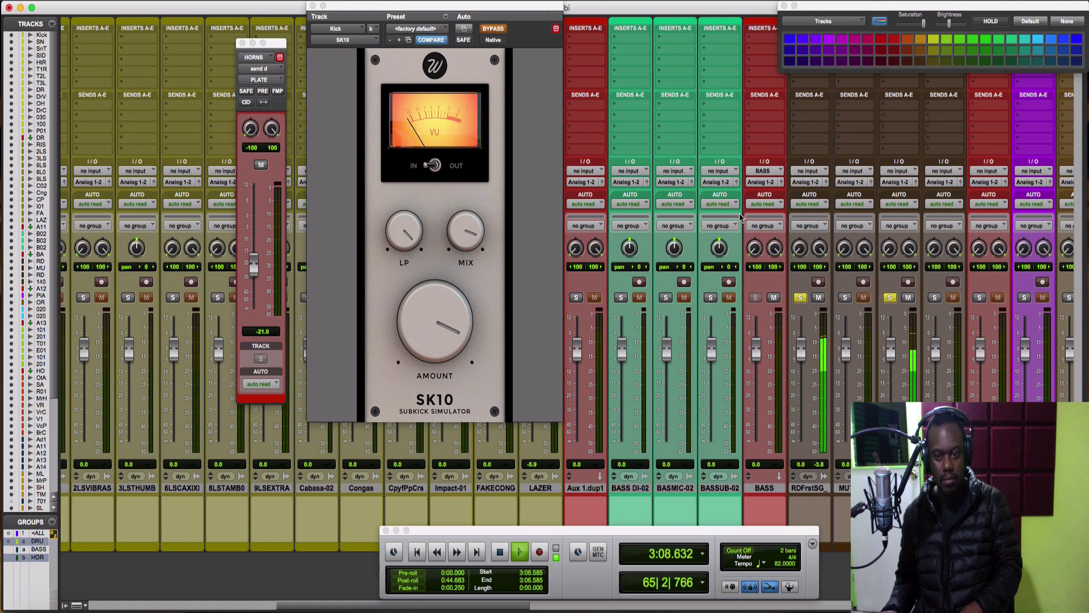
left_click(844, 298)
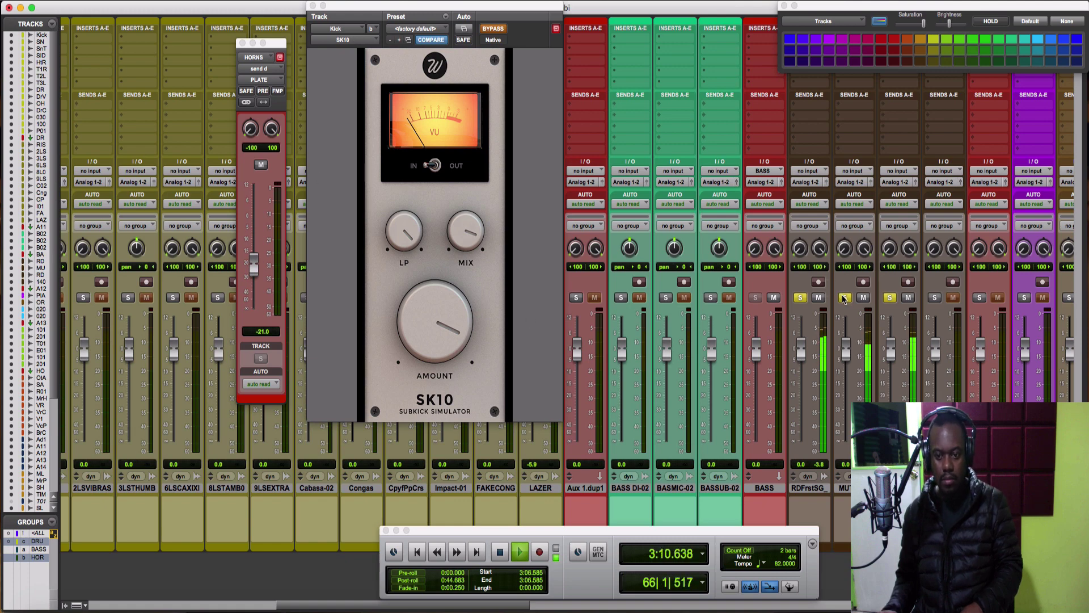
left_click(844, 298)
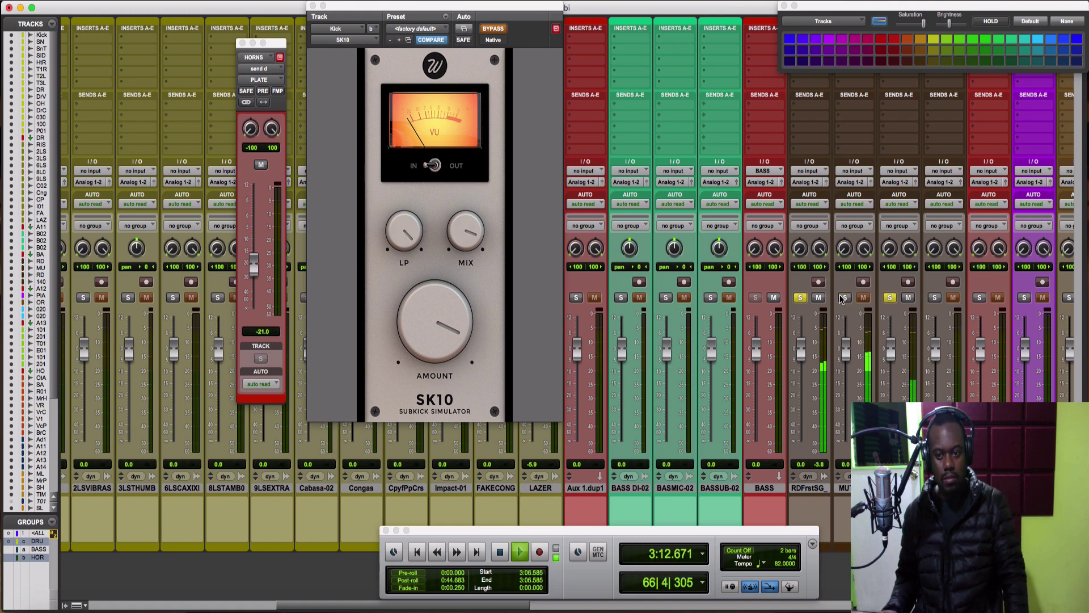
left_click(844, 298)
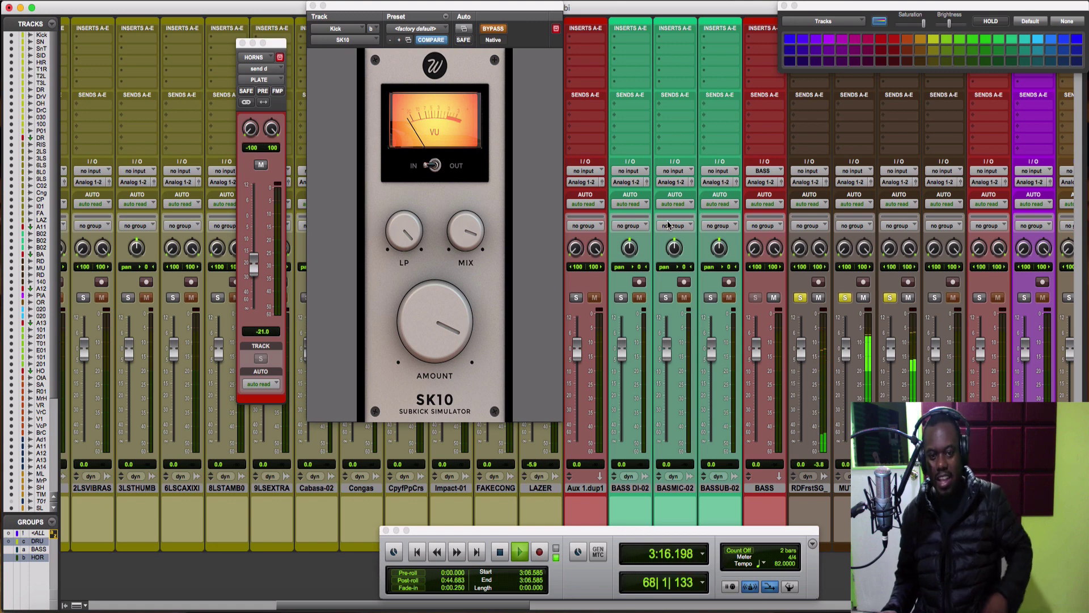
key("space")
scroll(202, 149, "left", 5)
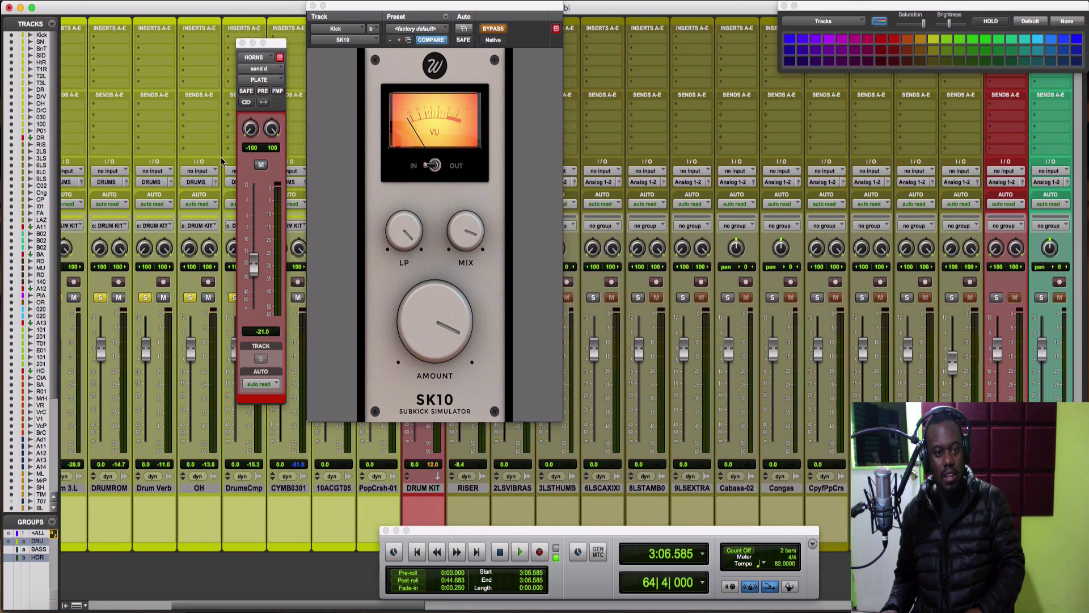
scroll(221, 161, "left", 2)
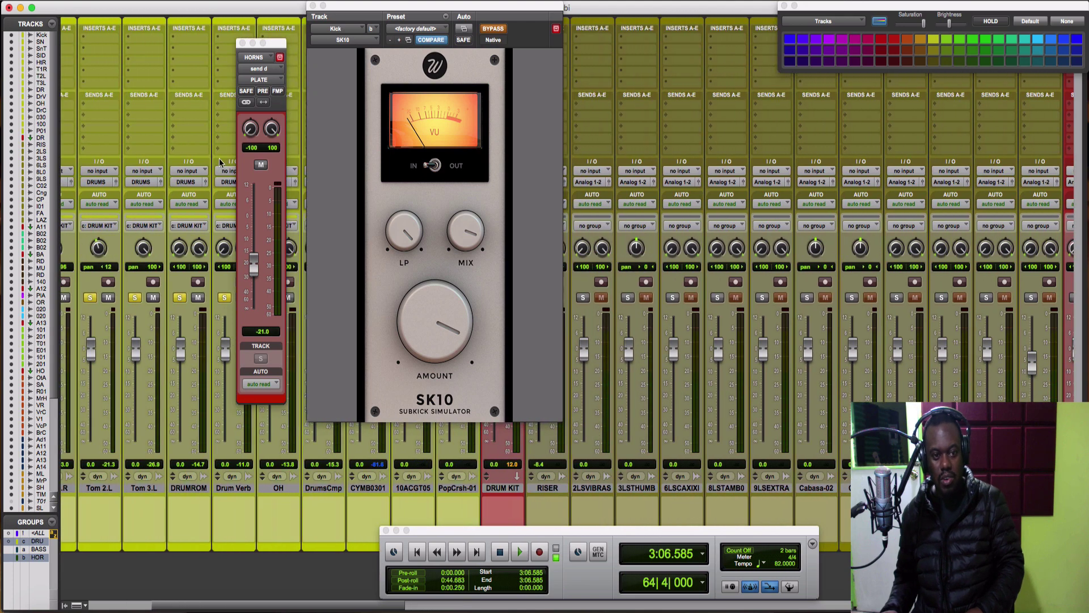
Play the drums and guitars with the Kick's SK10 active, turn down its LP, and lower its MIX to about -39.80 %
scroll(220, 159, "left", 6)
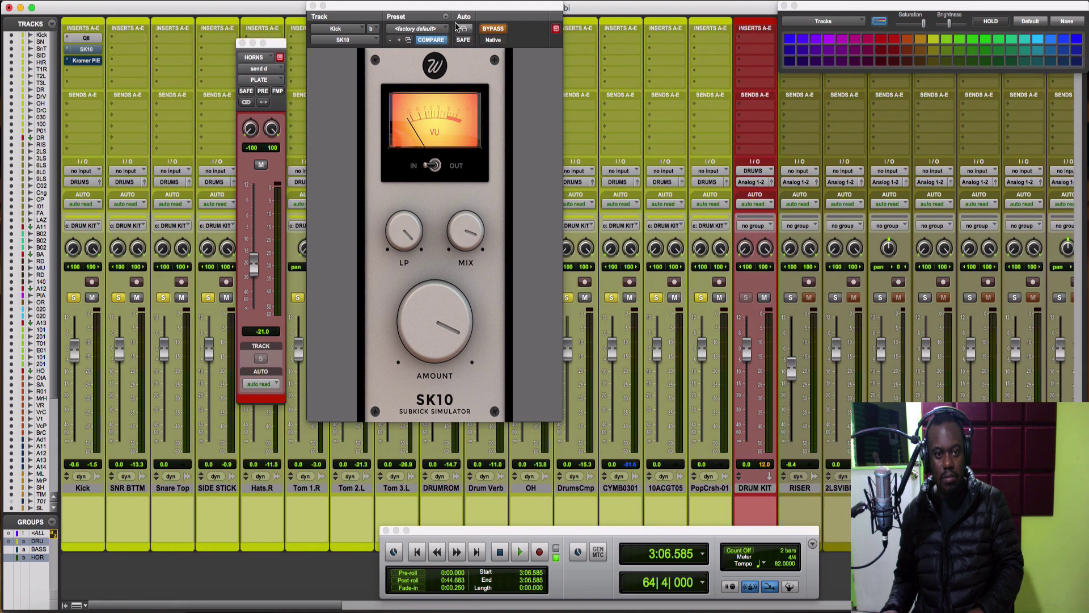
key("space")
left_click(491, 30)
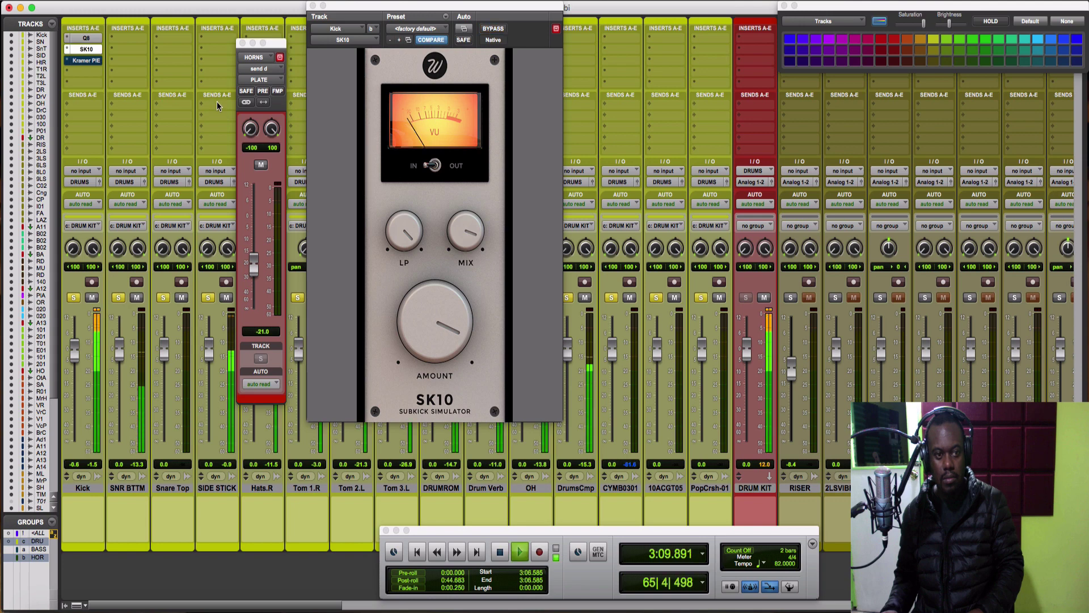
left_click_drag(415, 271, 417, 282)
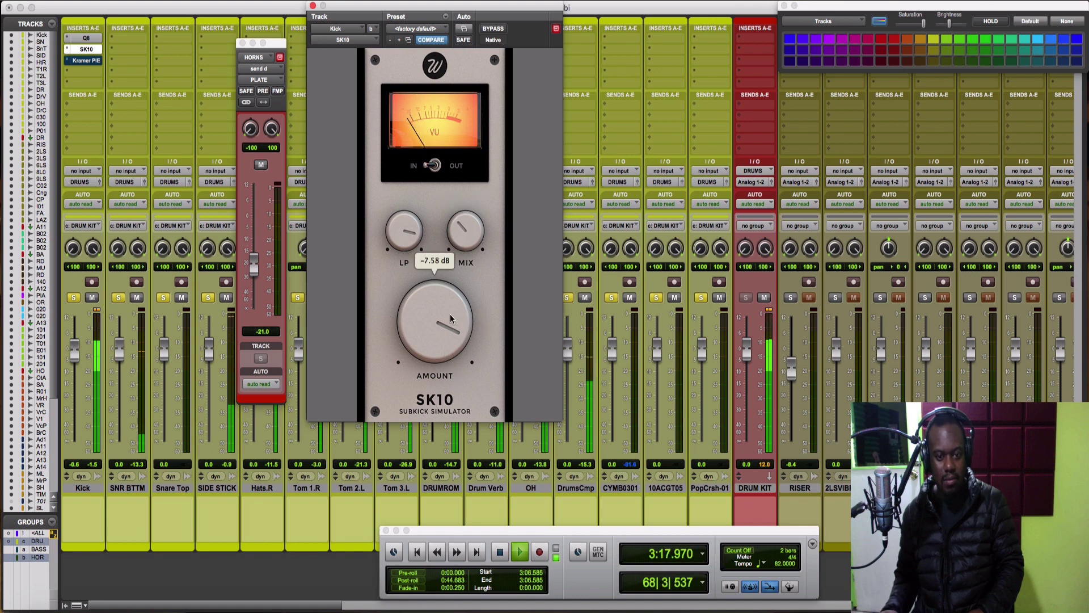
left_click_drag(457, 227, 458, 240)
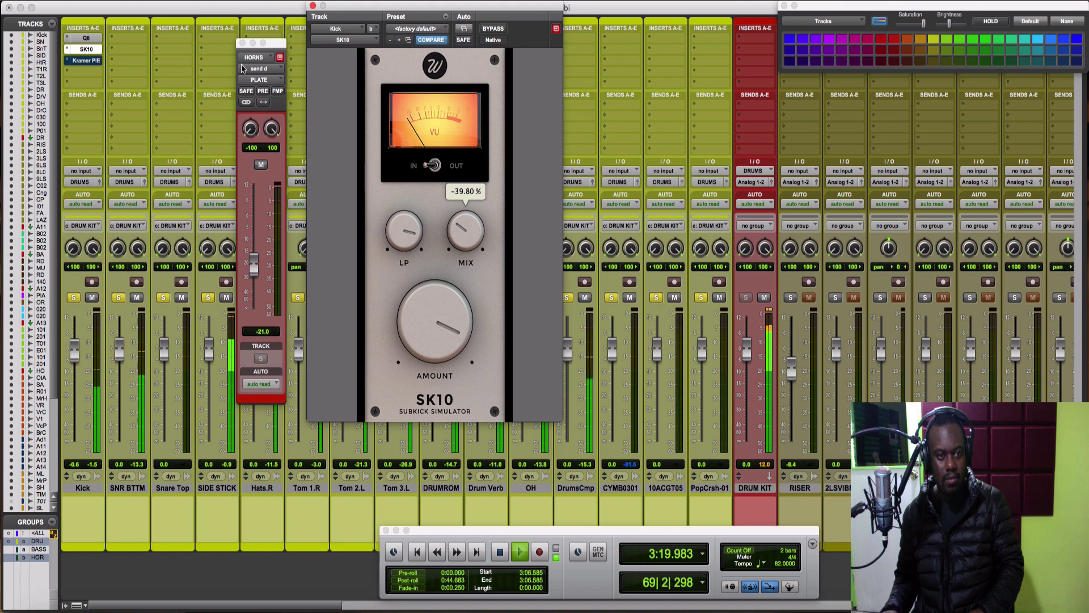
Compare the kick with the SK10 bypassed and active during playback, set its MIX to about -45.80 %, and stop playback
left_click(493, 29)
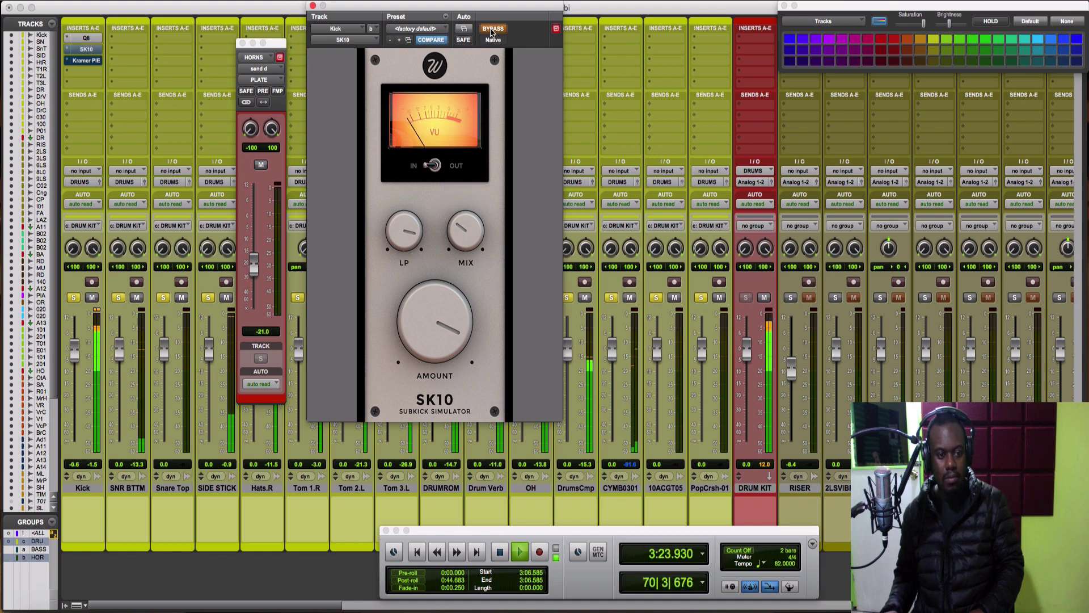
left_click(493, 29)
mouse_move(484, 249)
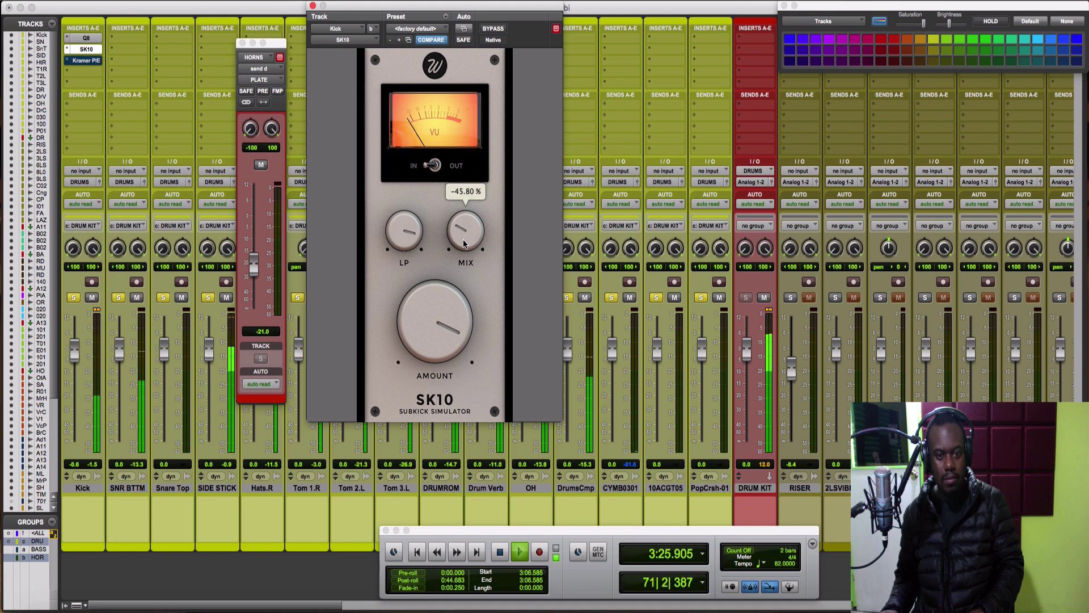
key("space")
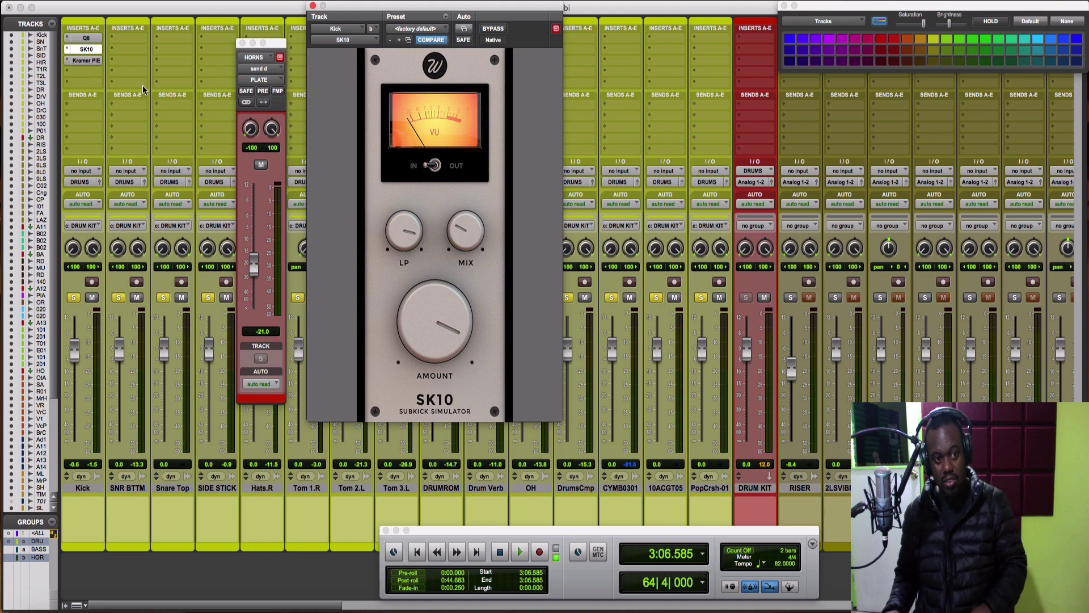
Audition the kick in the mix with the Kramer PIE compressor active, open that compressor during playback, and stop
key("space")
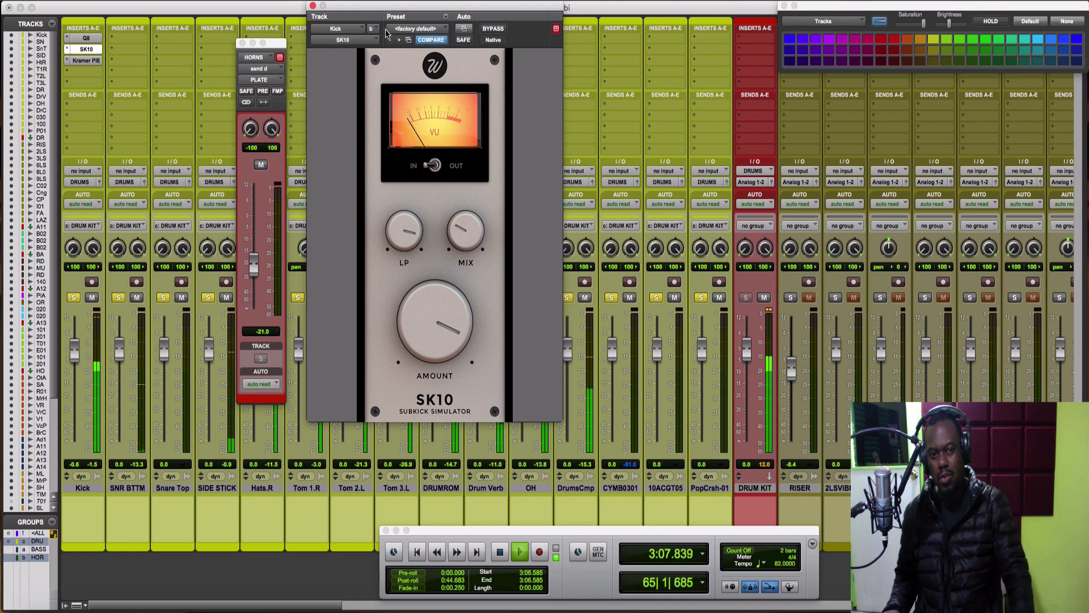
left_click(83, 59)
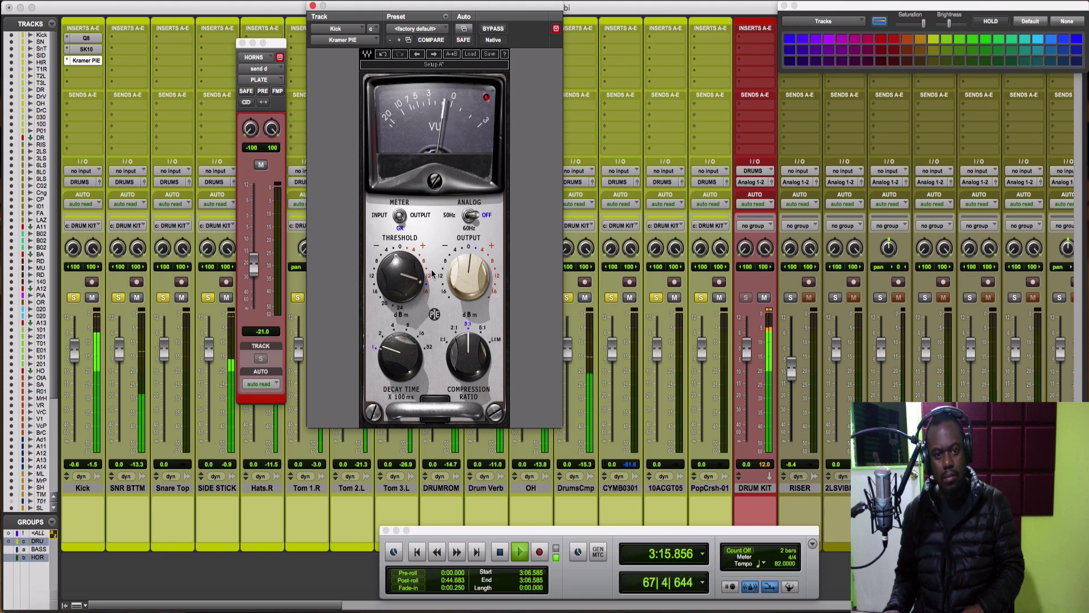
key("space")
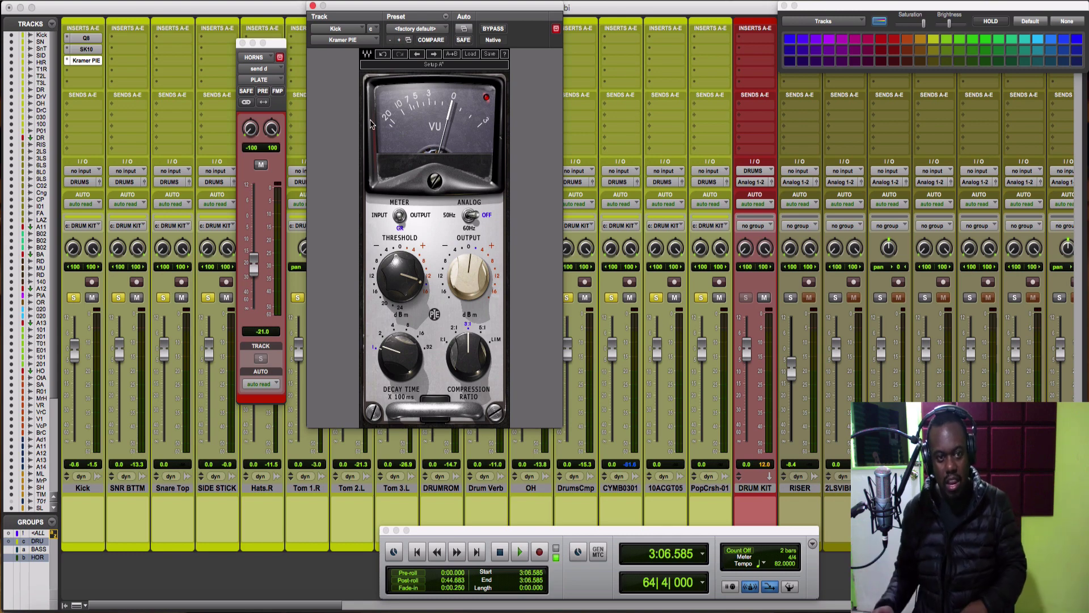
Close the HORNS send window and reopen the SK10 on the Kick track
left_click(243, 44)
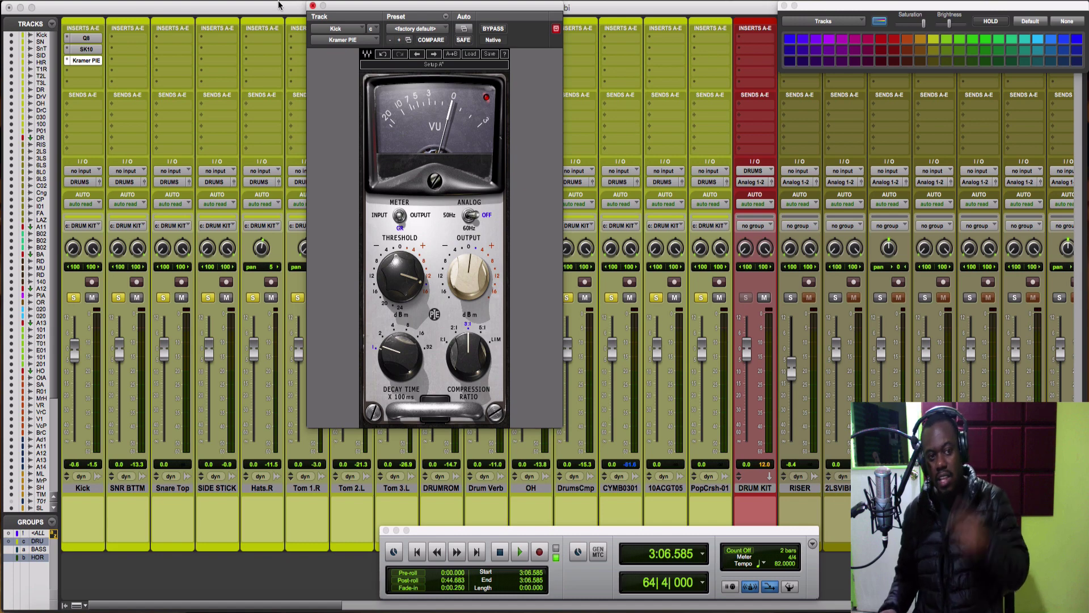
left_click(86, 51)
left_click(85, 50)
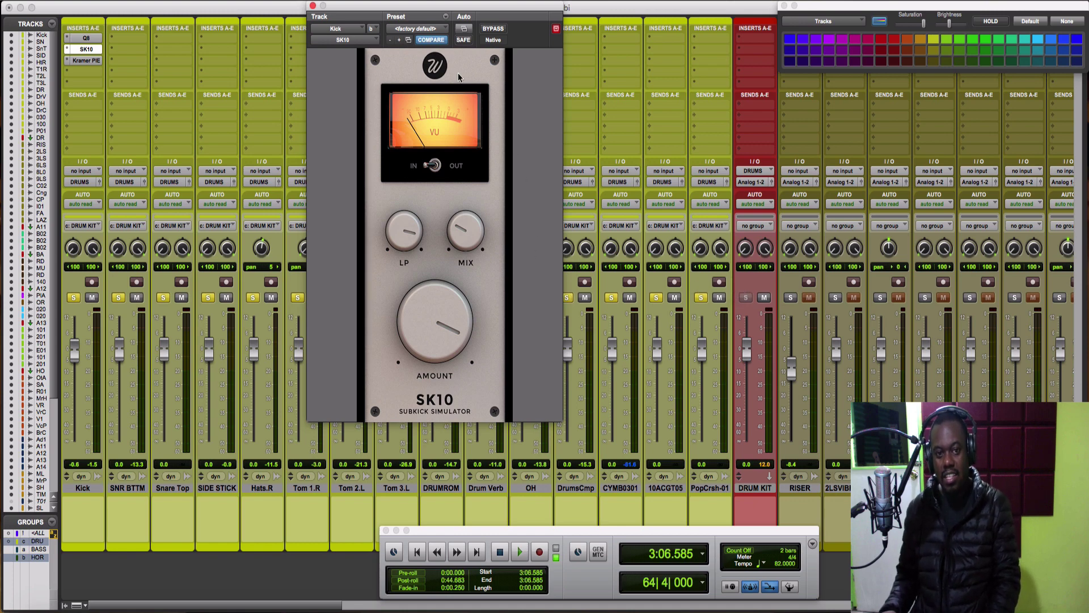
Show the SK10's version information on its VU display
left_click(430, 70)
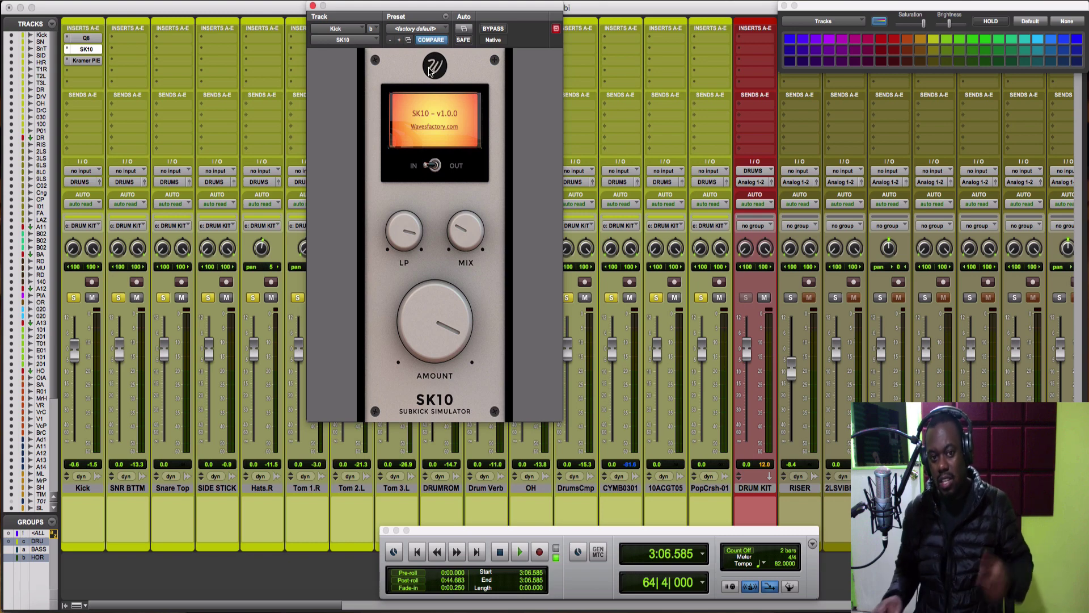
left_click(430, 71)
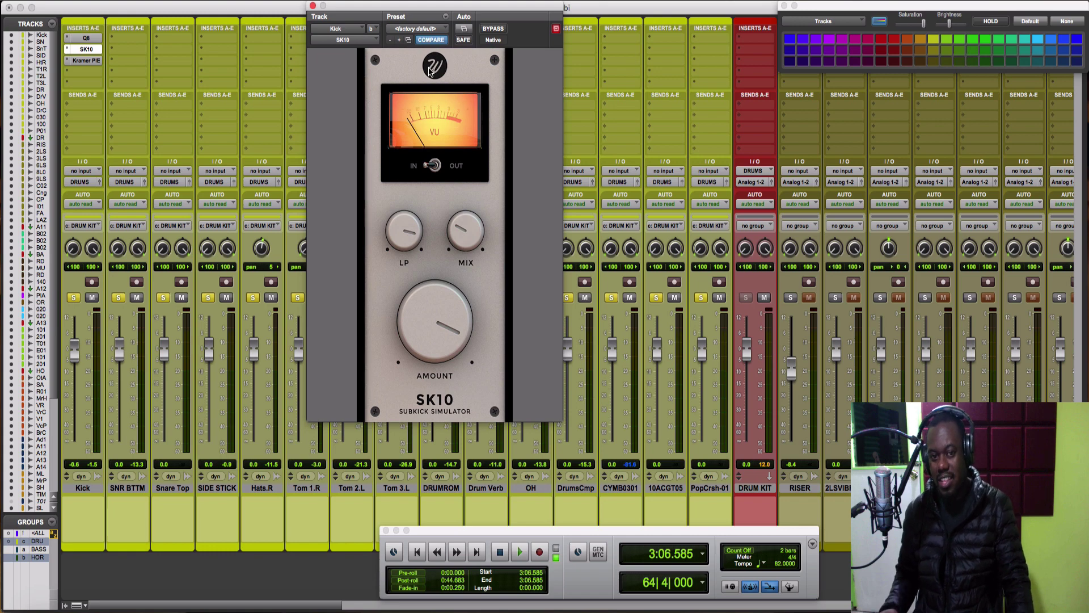
left_click(430, 71)
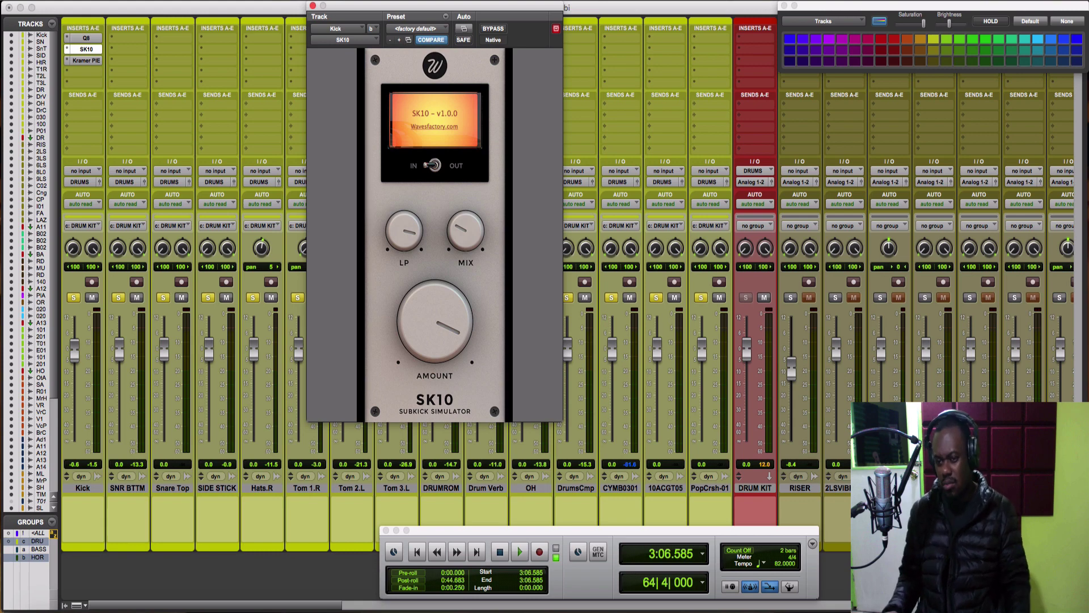
Look along the mixer from the drum tracks past DRUM KIT to the percussion tracks
scroll(567, 284, "right", 5)
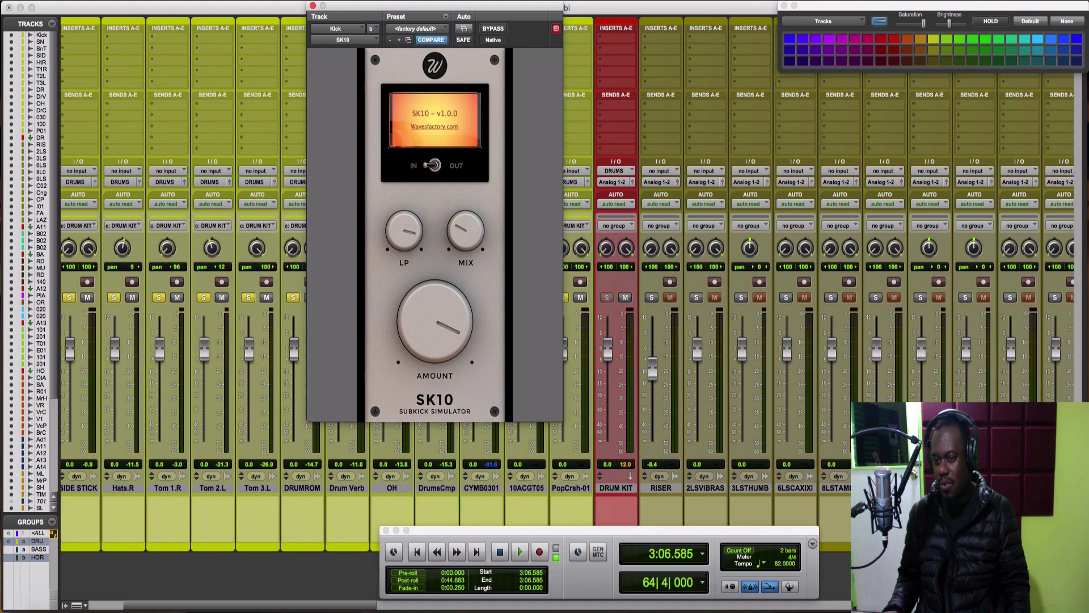
scroll(567, 284, "right", 4)
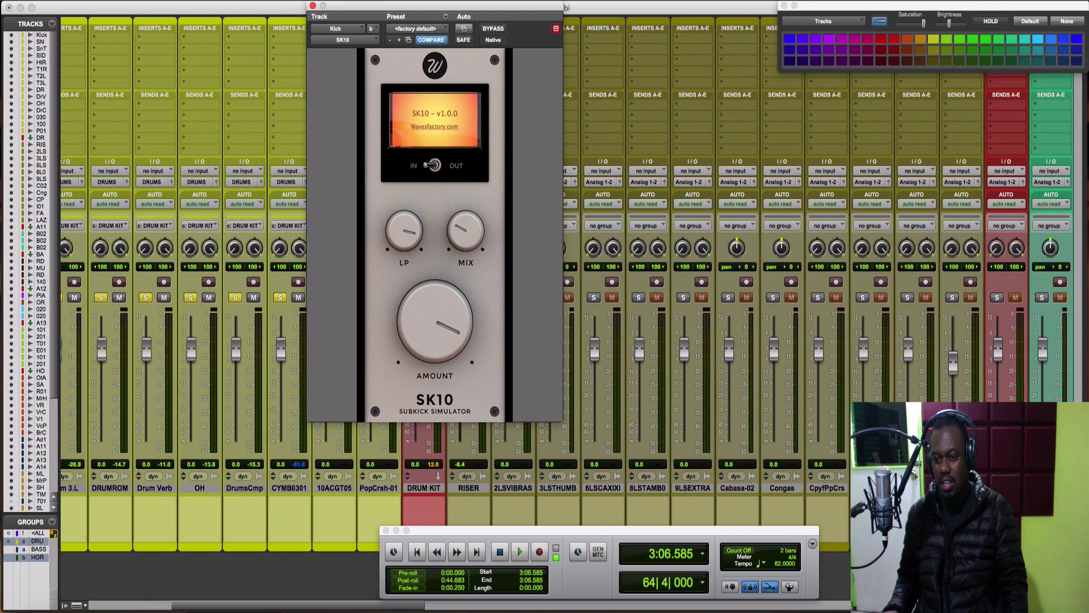